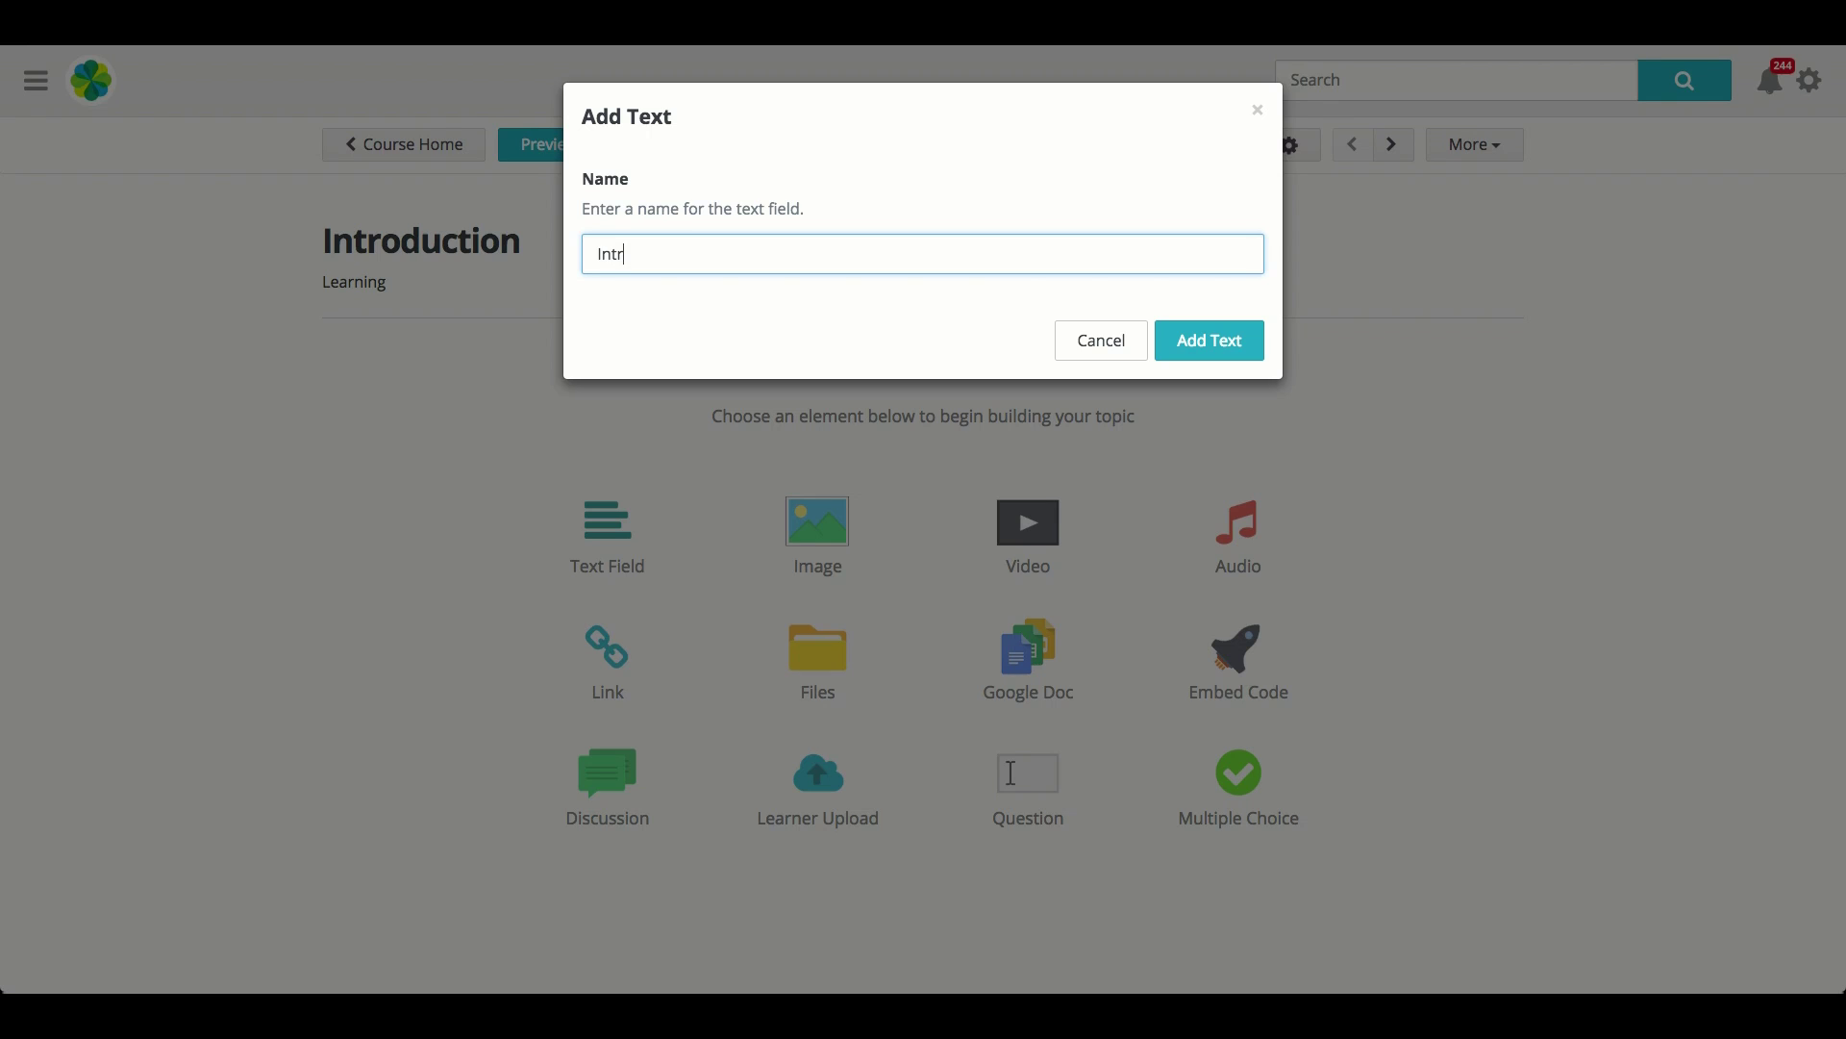
- Add a text field named Introduction to the topic and fill it with "Insert a range of information."
{"action": "type", "text": "oduction"}
{"action": "key", "text": "Return"}
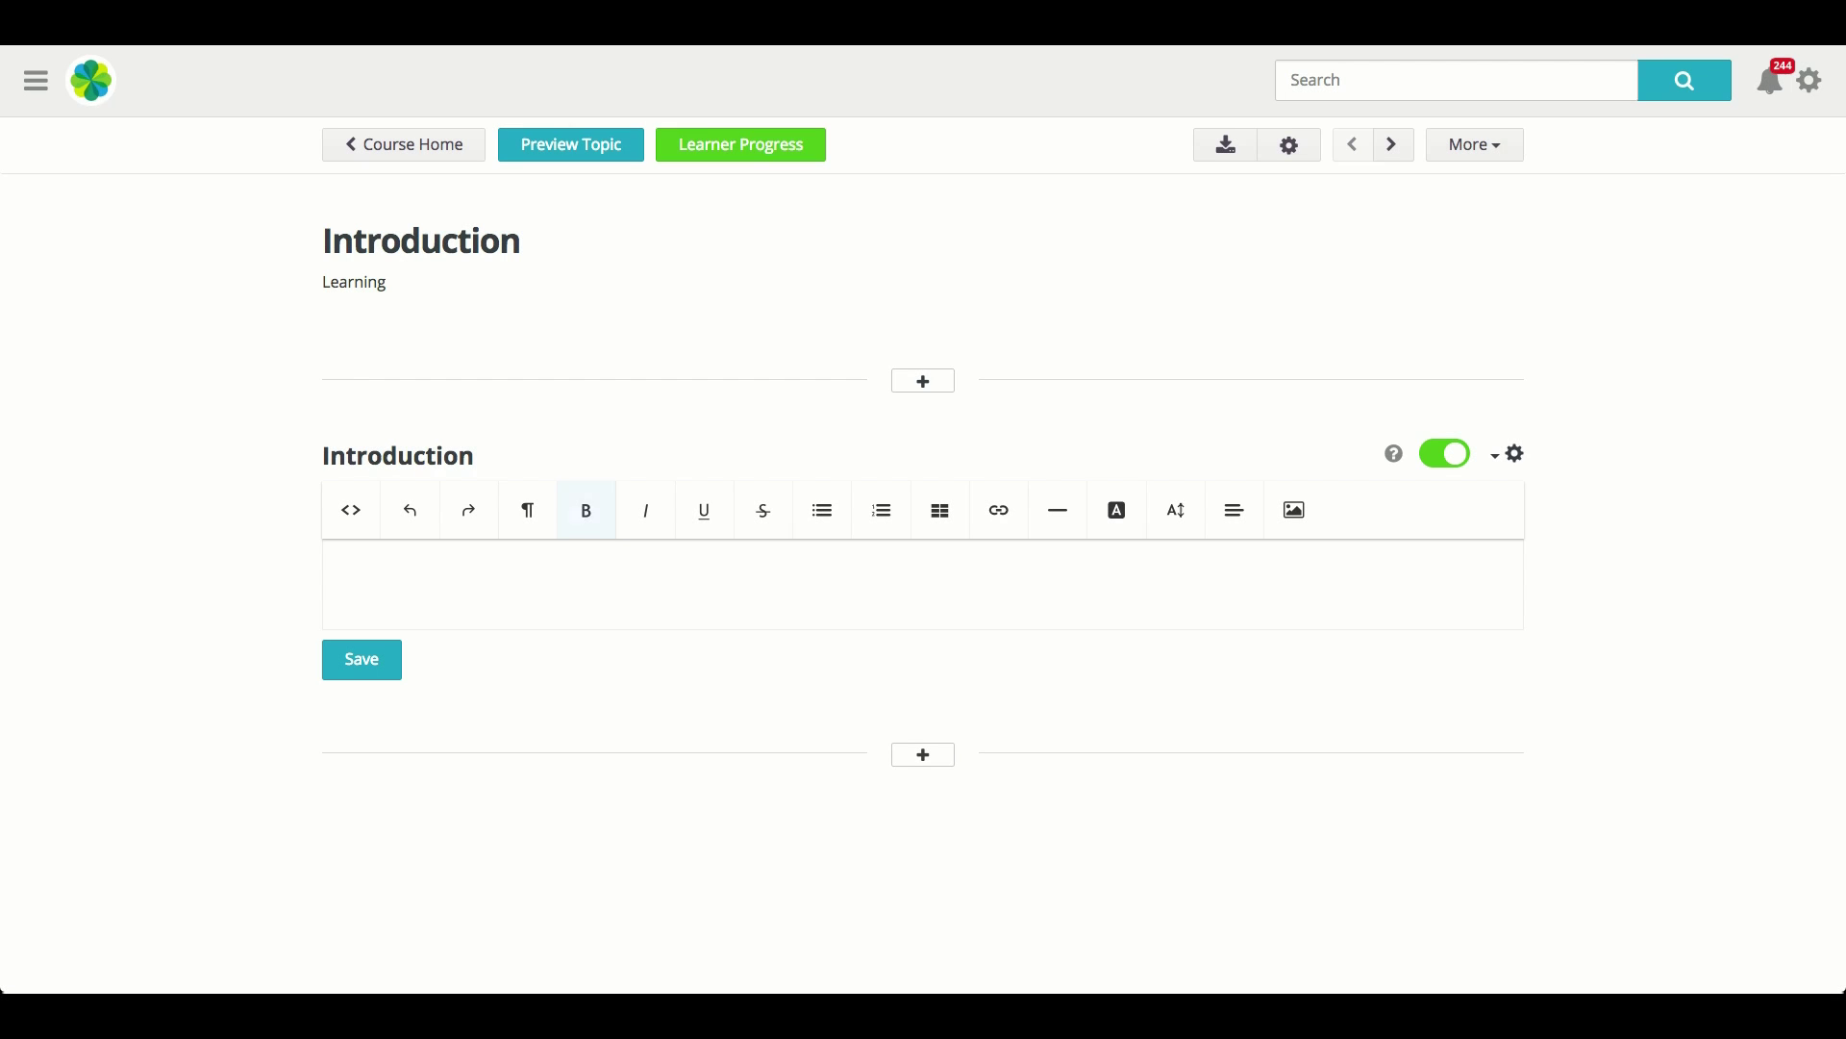
{"action": "scroll", "coordinate": [406, 565], "scroll_direction": "down", "scroll_amount": 1}
{"action": "left_click", "coordinate": [406, 565]}
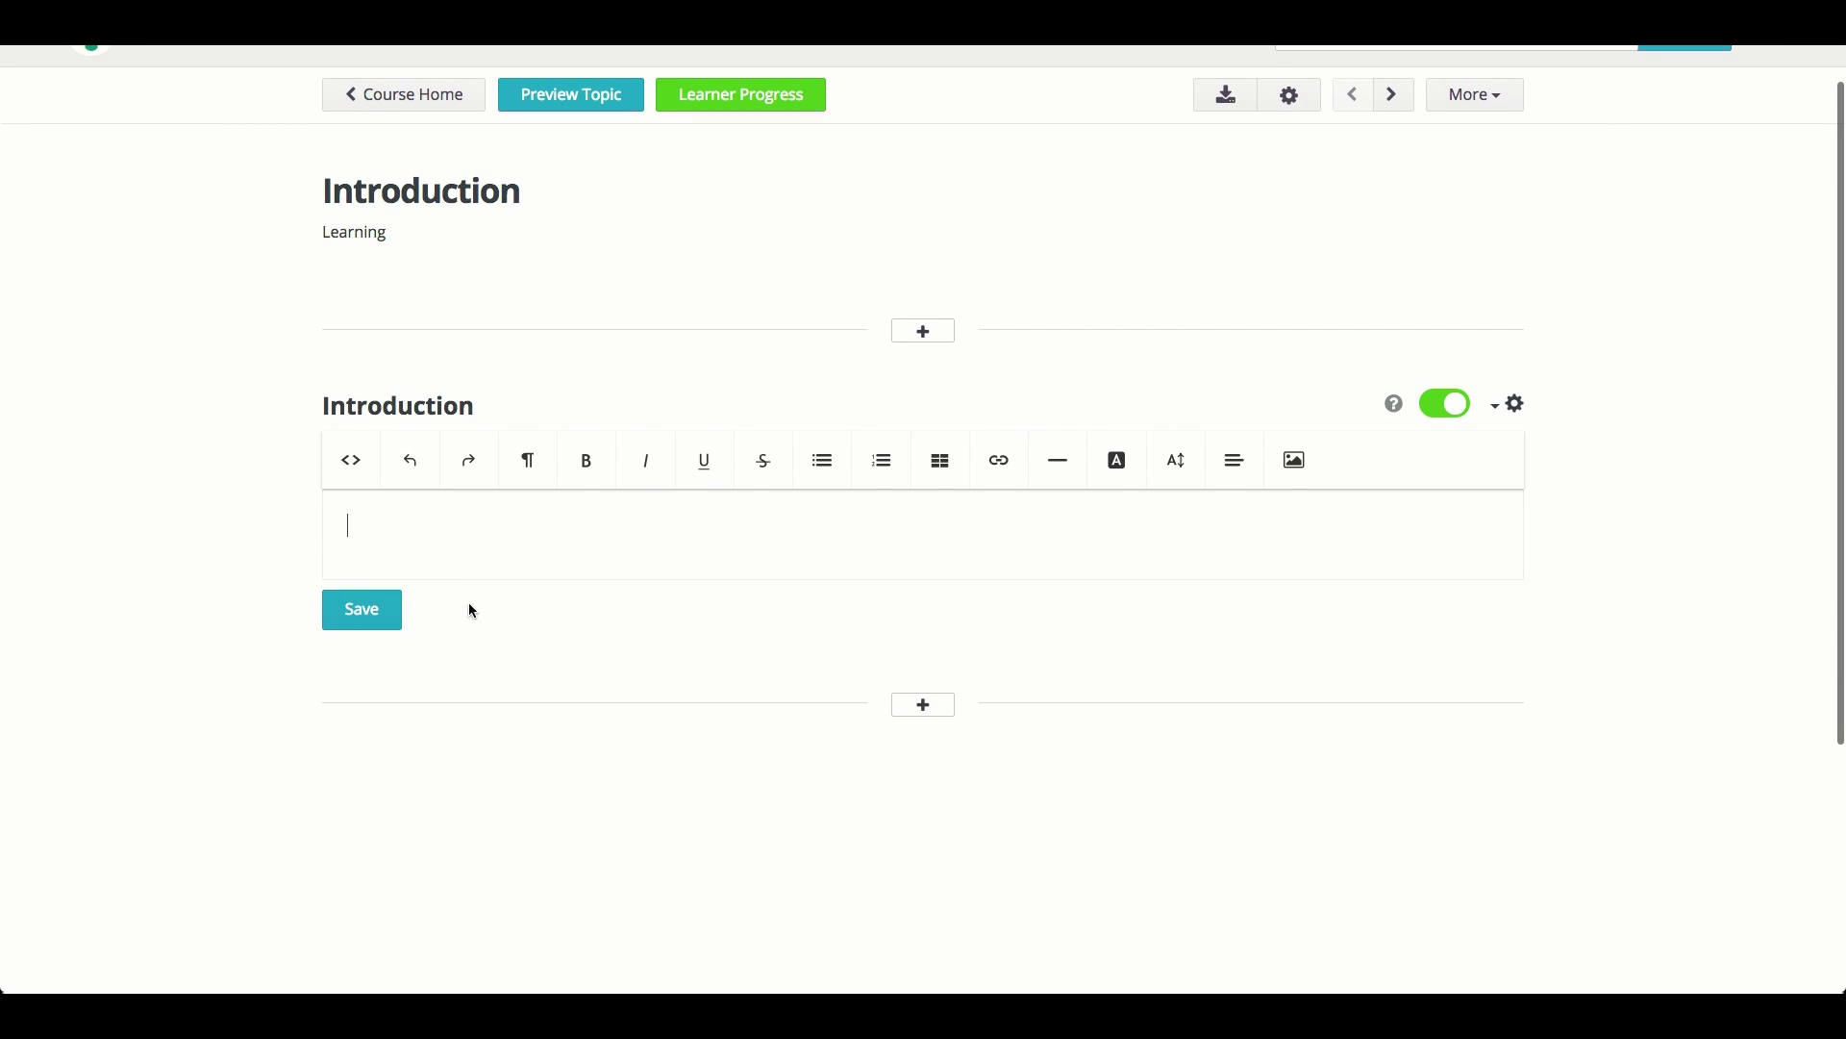
{"action": "type", "text": "Insert"}
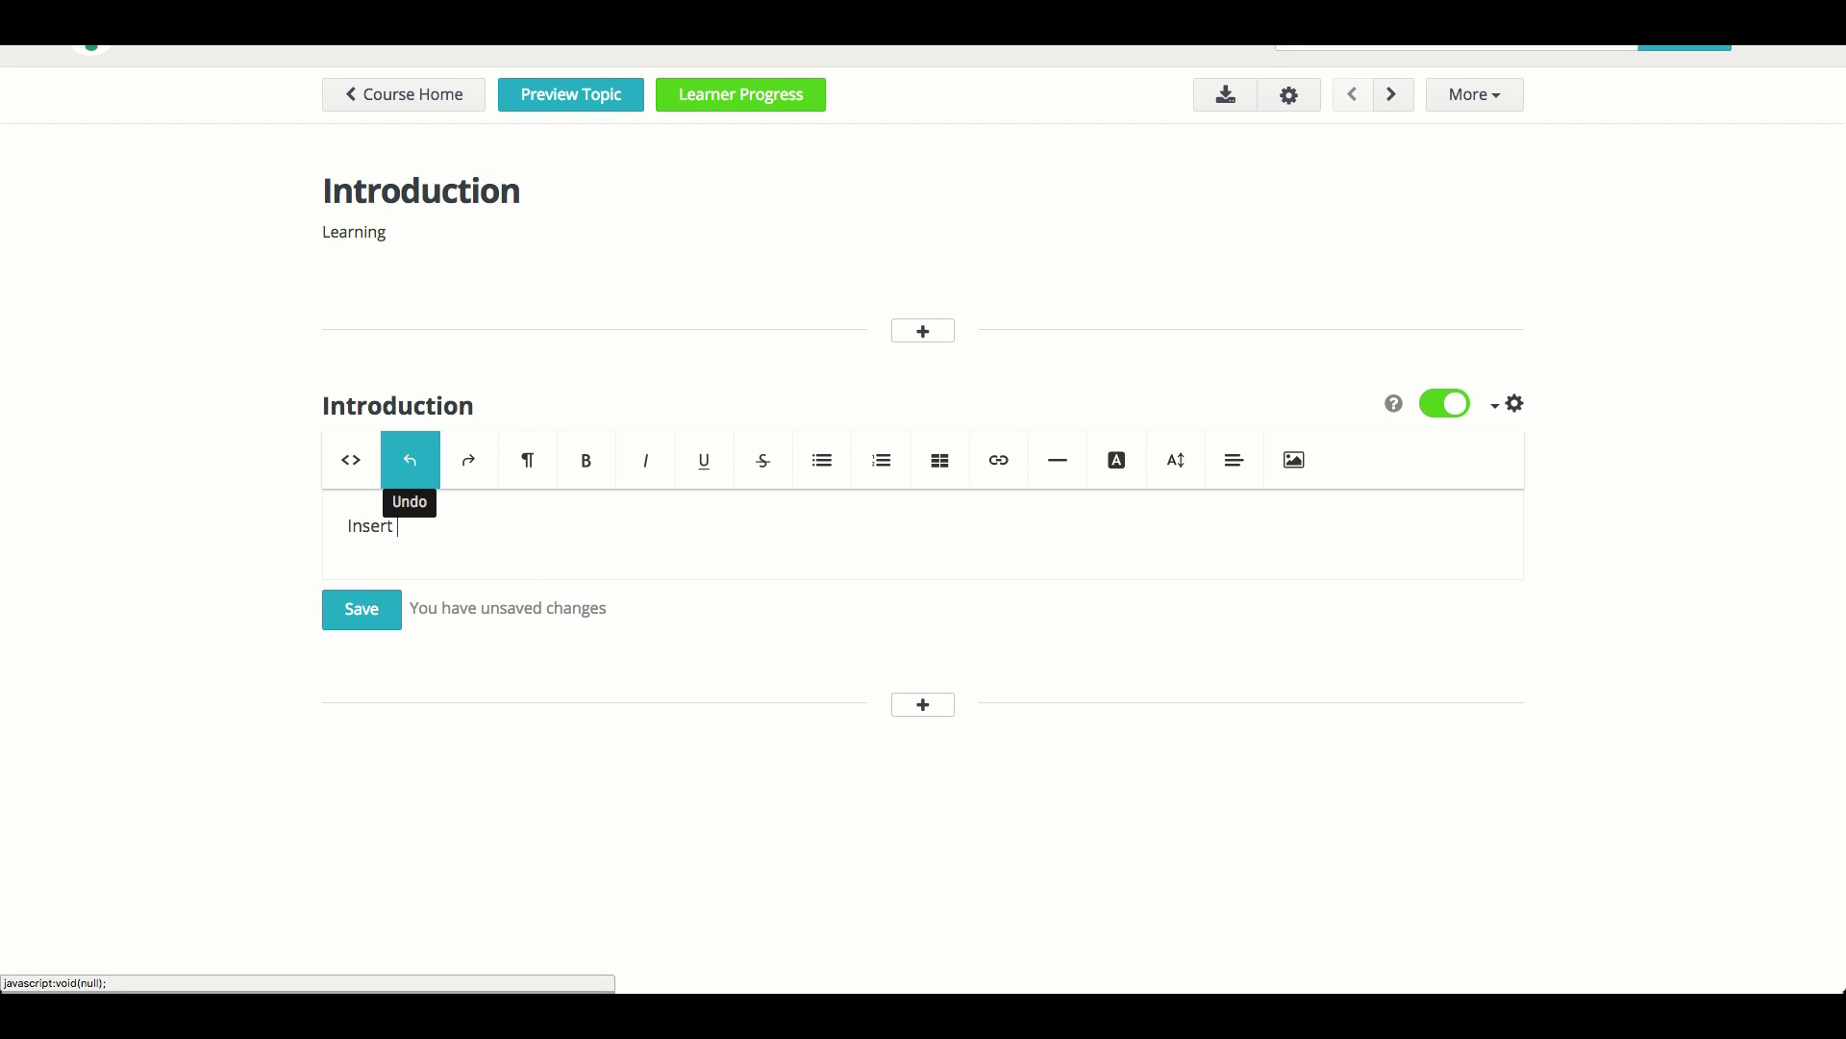
{"action": "type", "text": " a range of information."}
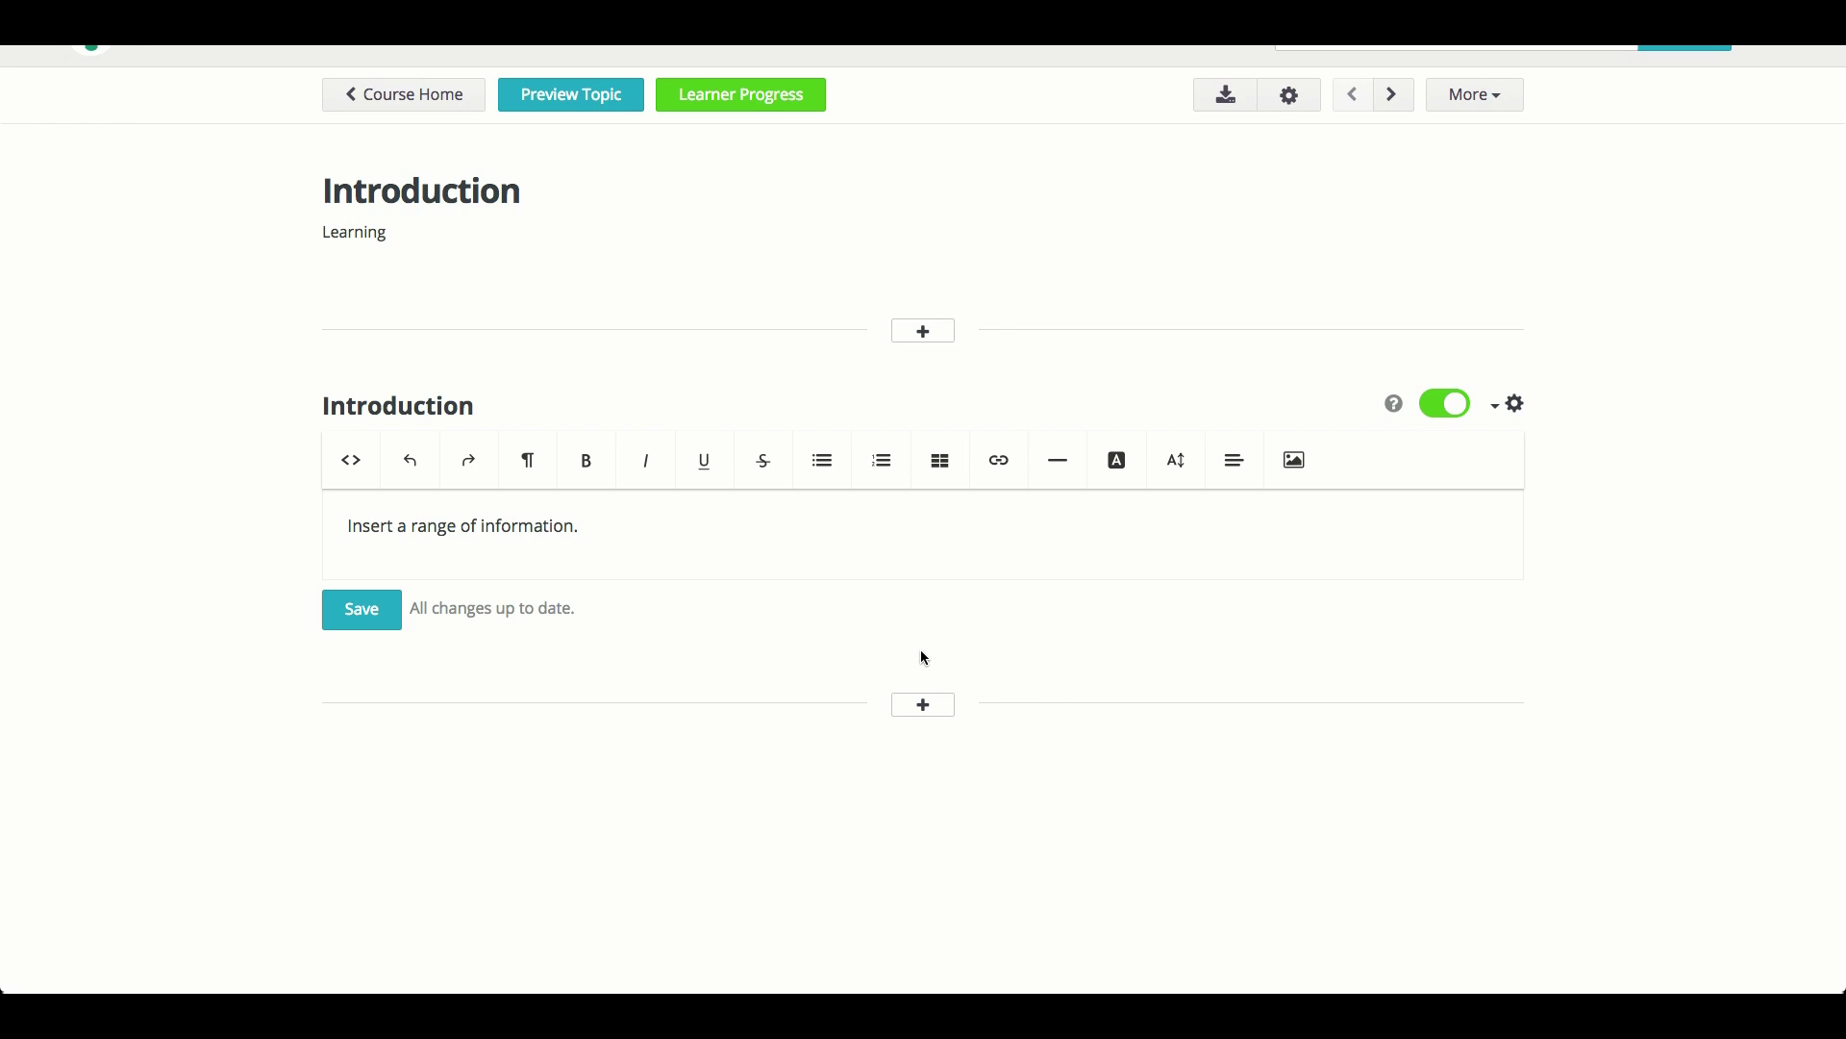
- Upload video-editing-software-hero-02.jpg and add it as an image element above the Introduction text field
{"action": "left_click", "coordinate": [924, 337]}
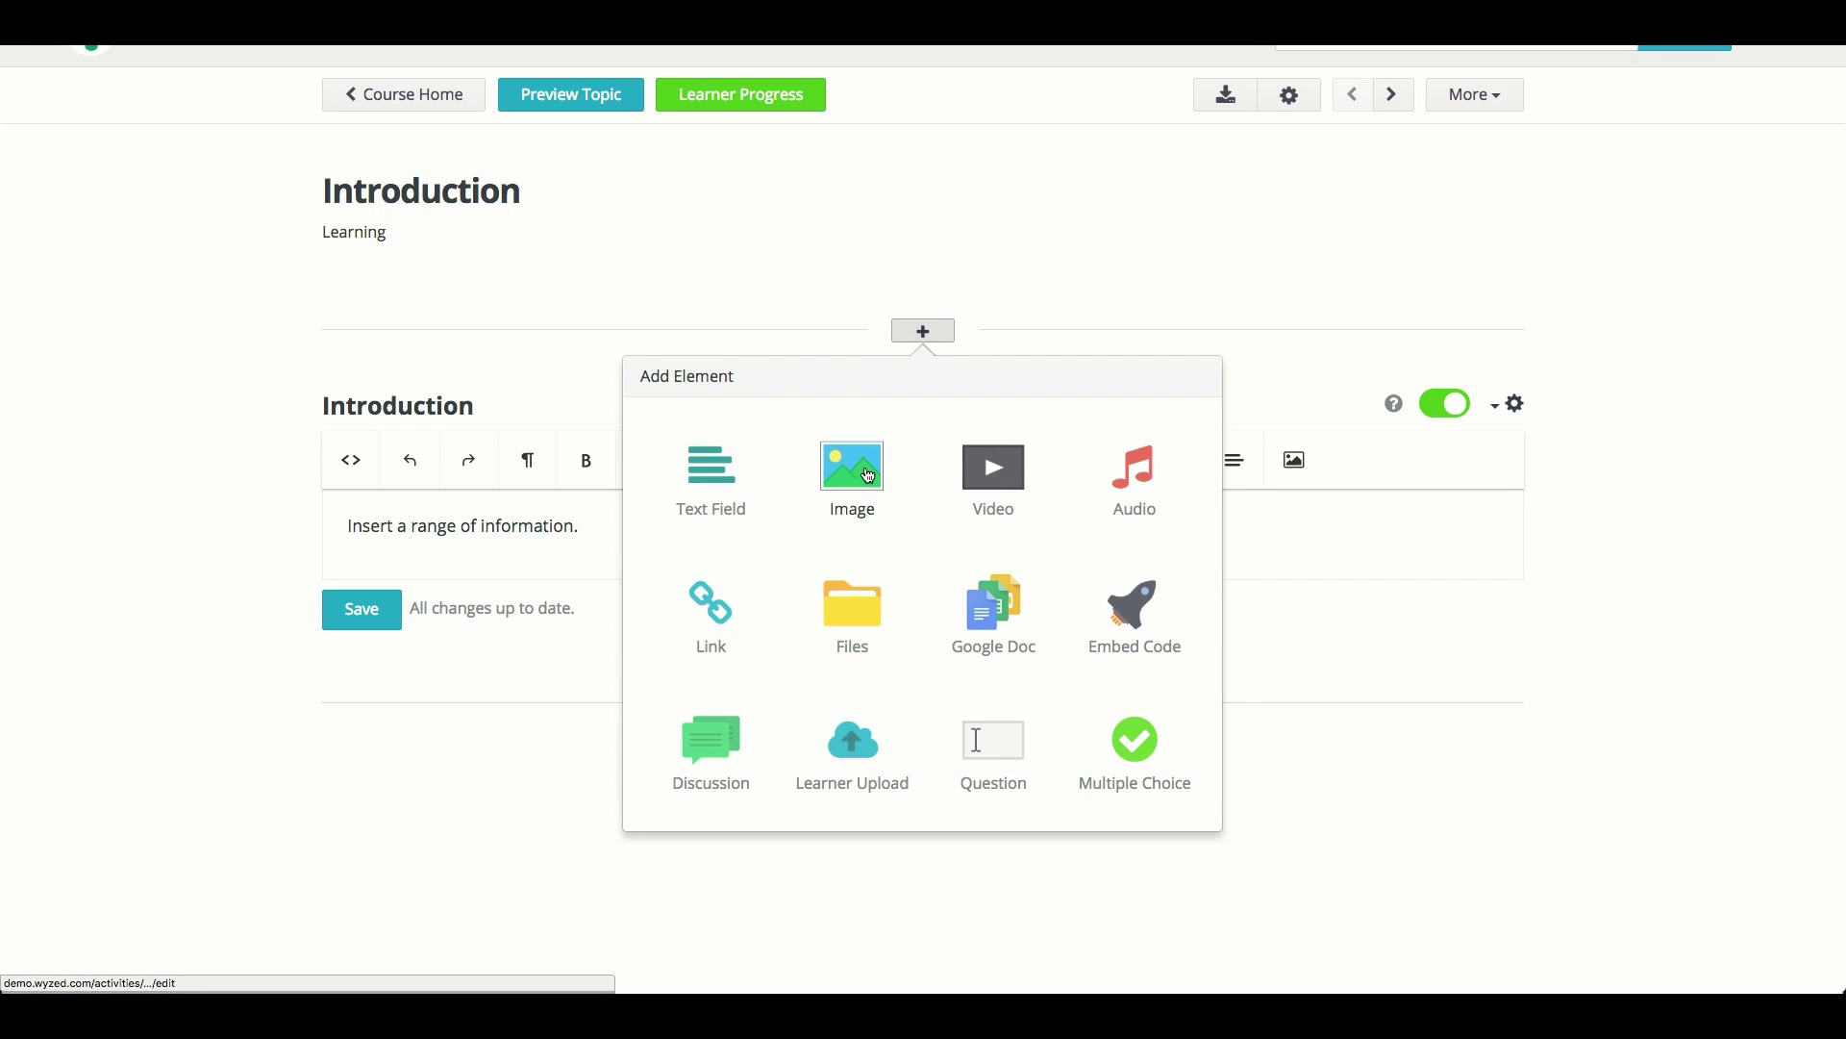
{"action": "left_click", "coordinate": [868, 475]}
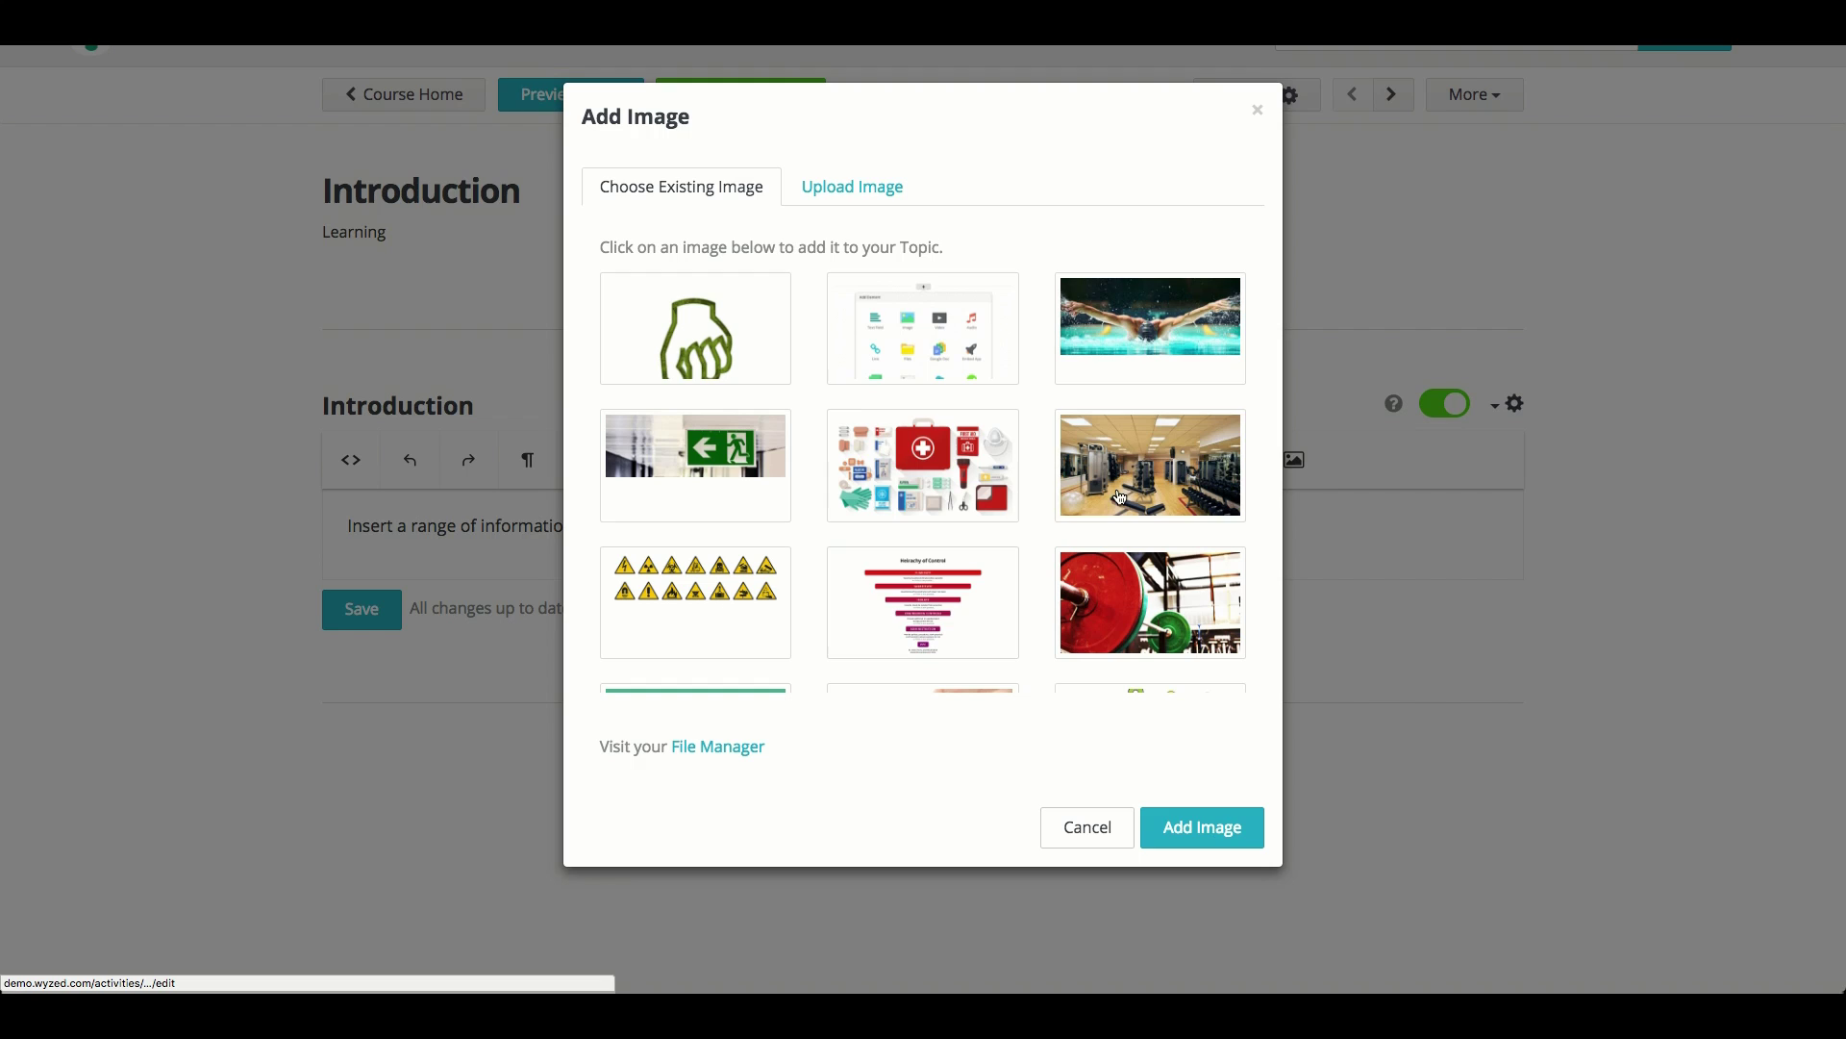
{"action": "left_click", "coordinate": [871, 200]}
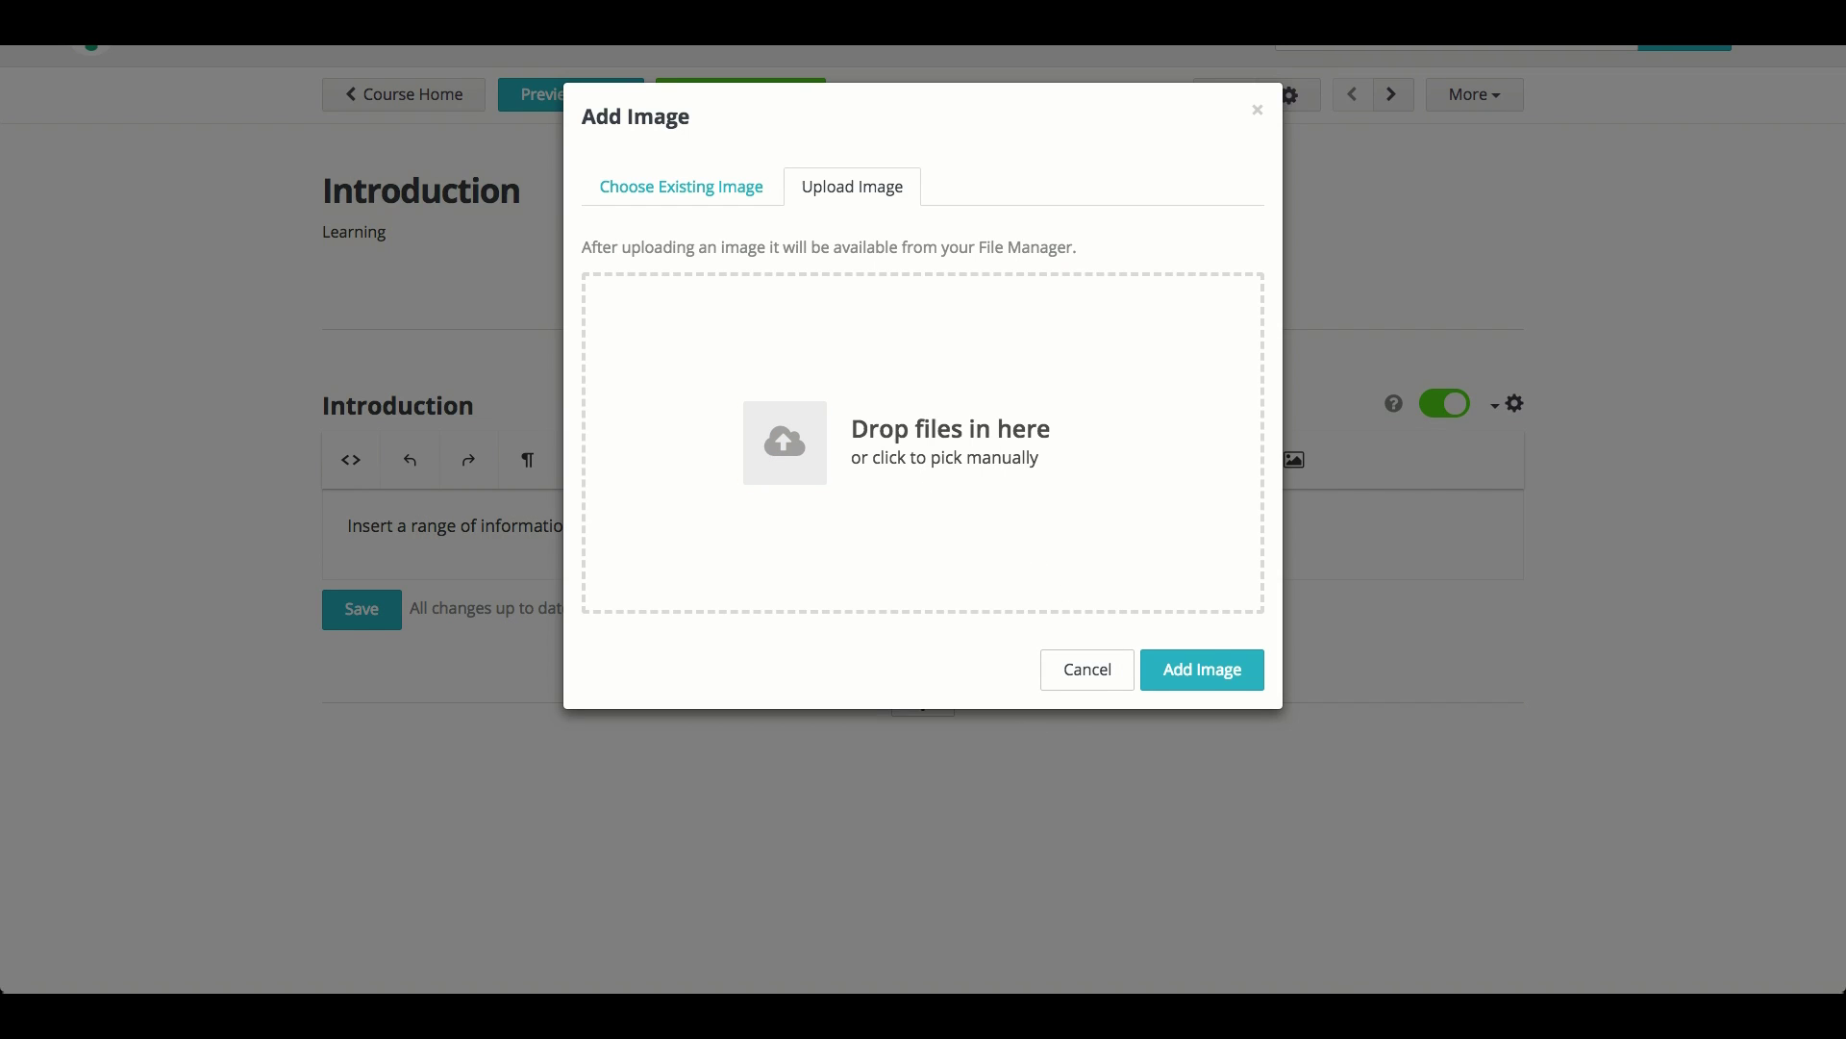
{"action": "left_click_drag", "start_coordinate": [1298, 981], "coordinate": [897, 445]}
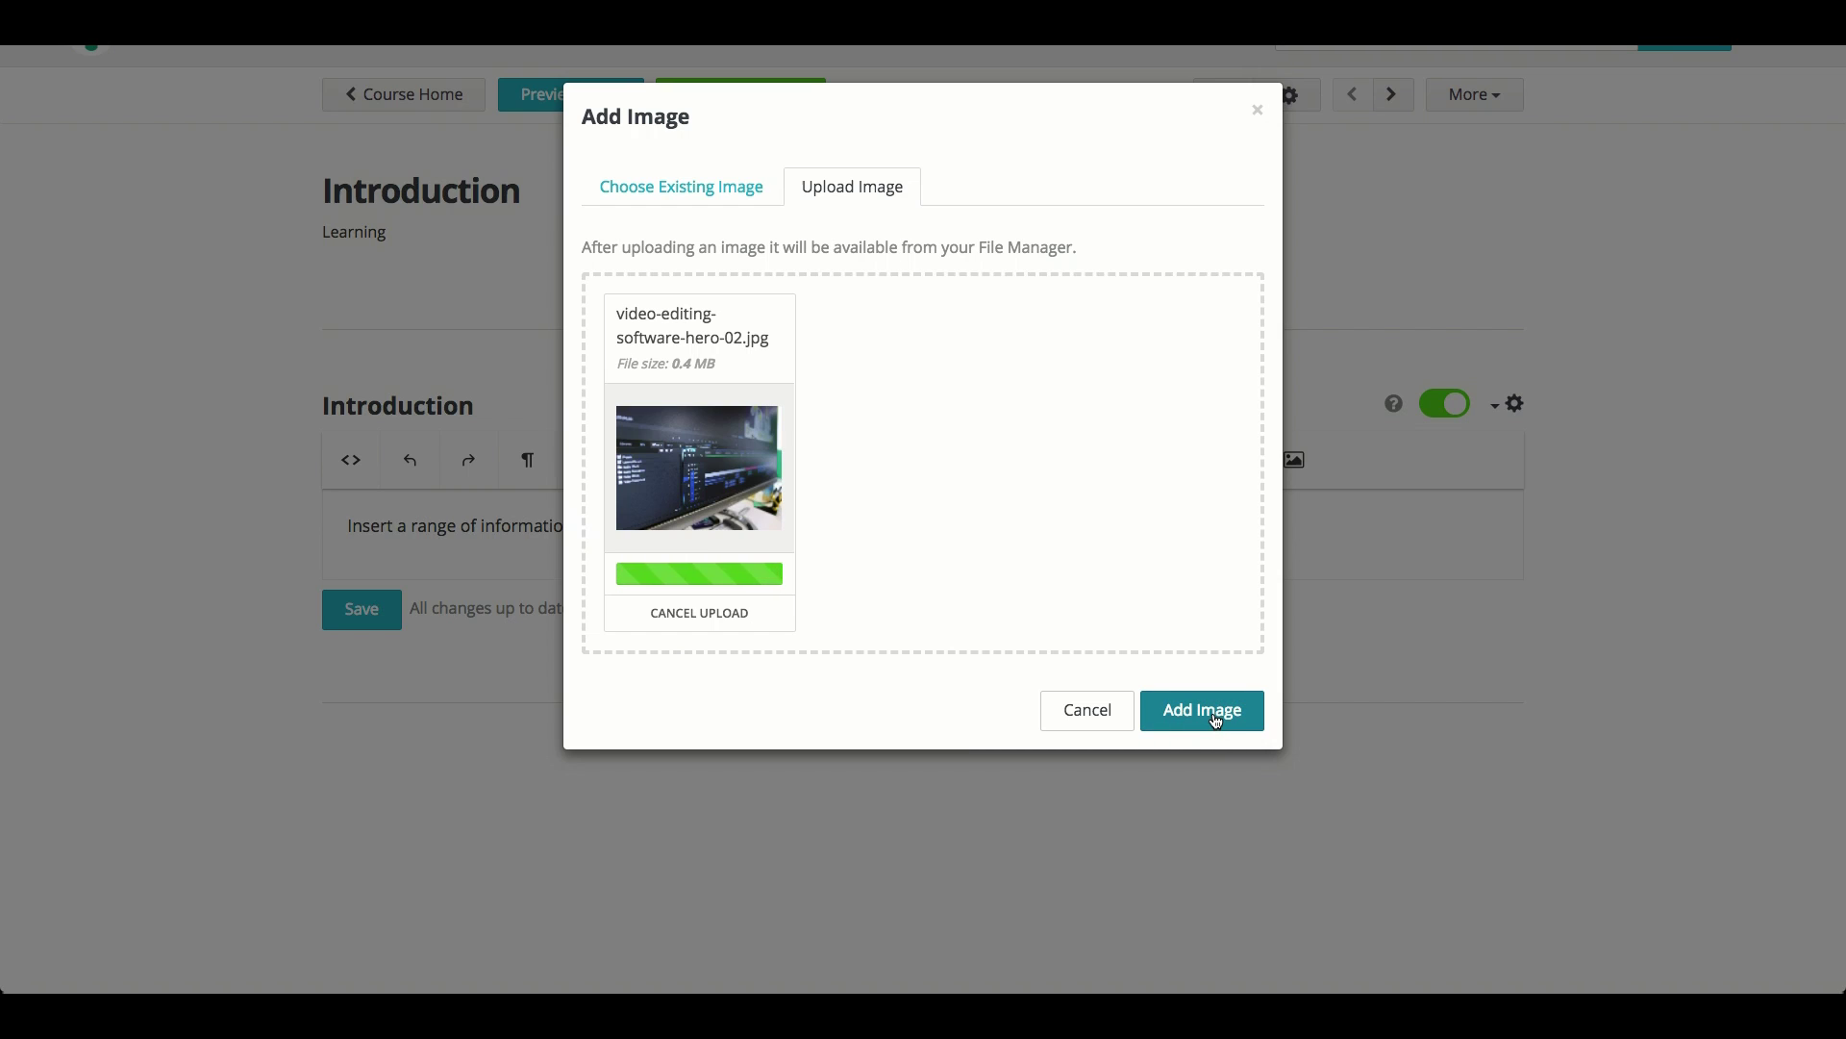
{"action": "left_click", "coordinate": [1199, 679]}
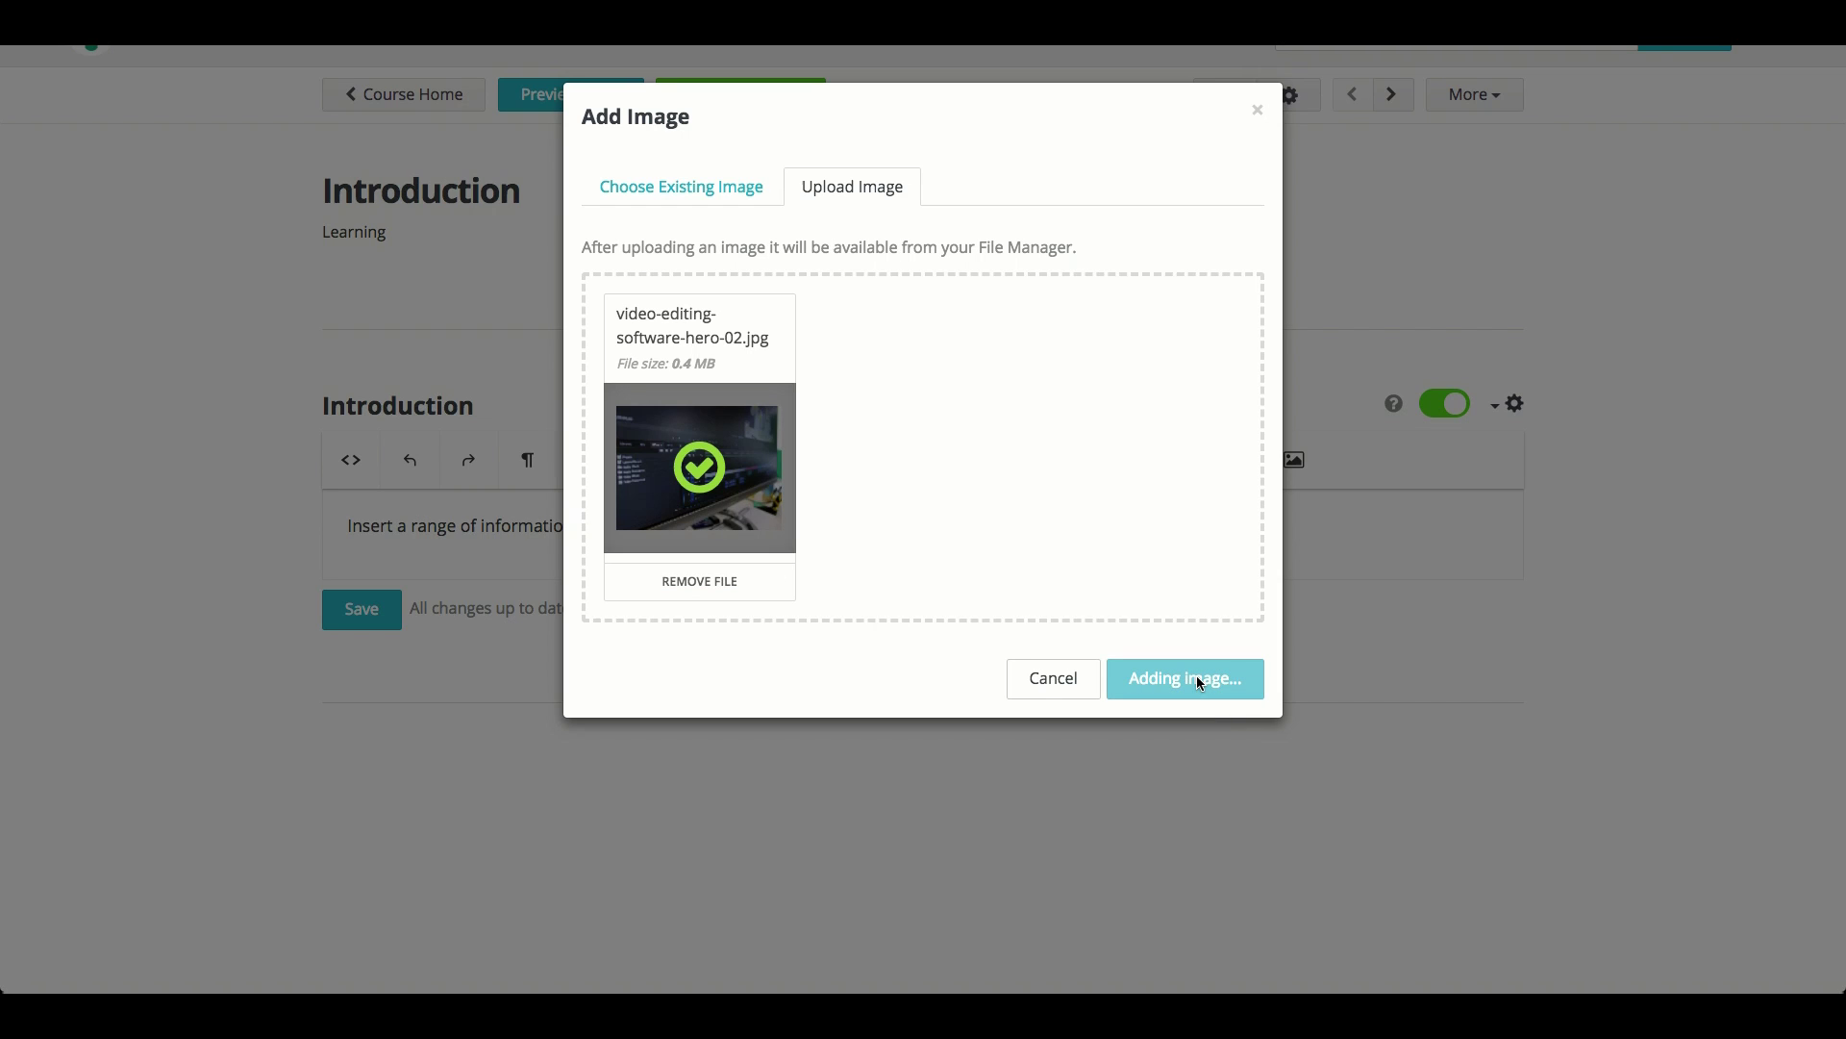
- Hide the caption of the video-editing image, set it to small size, and save the image
{"action": "scroll", "coordinate": [1196, 680], "scroll_direction": "down", "scroll_amount": 5}
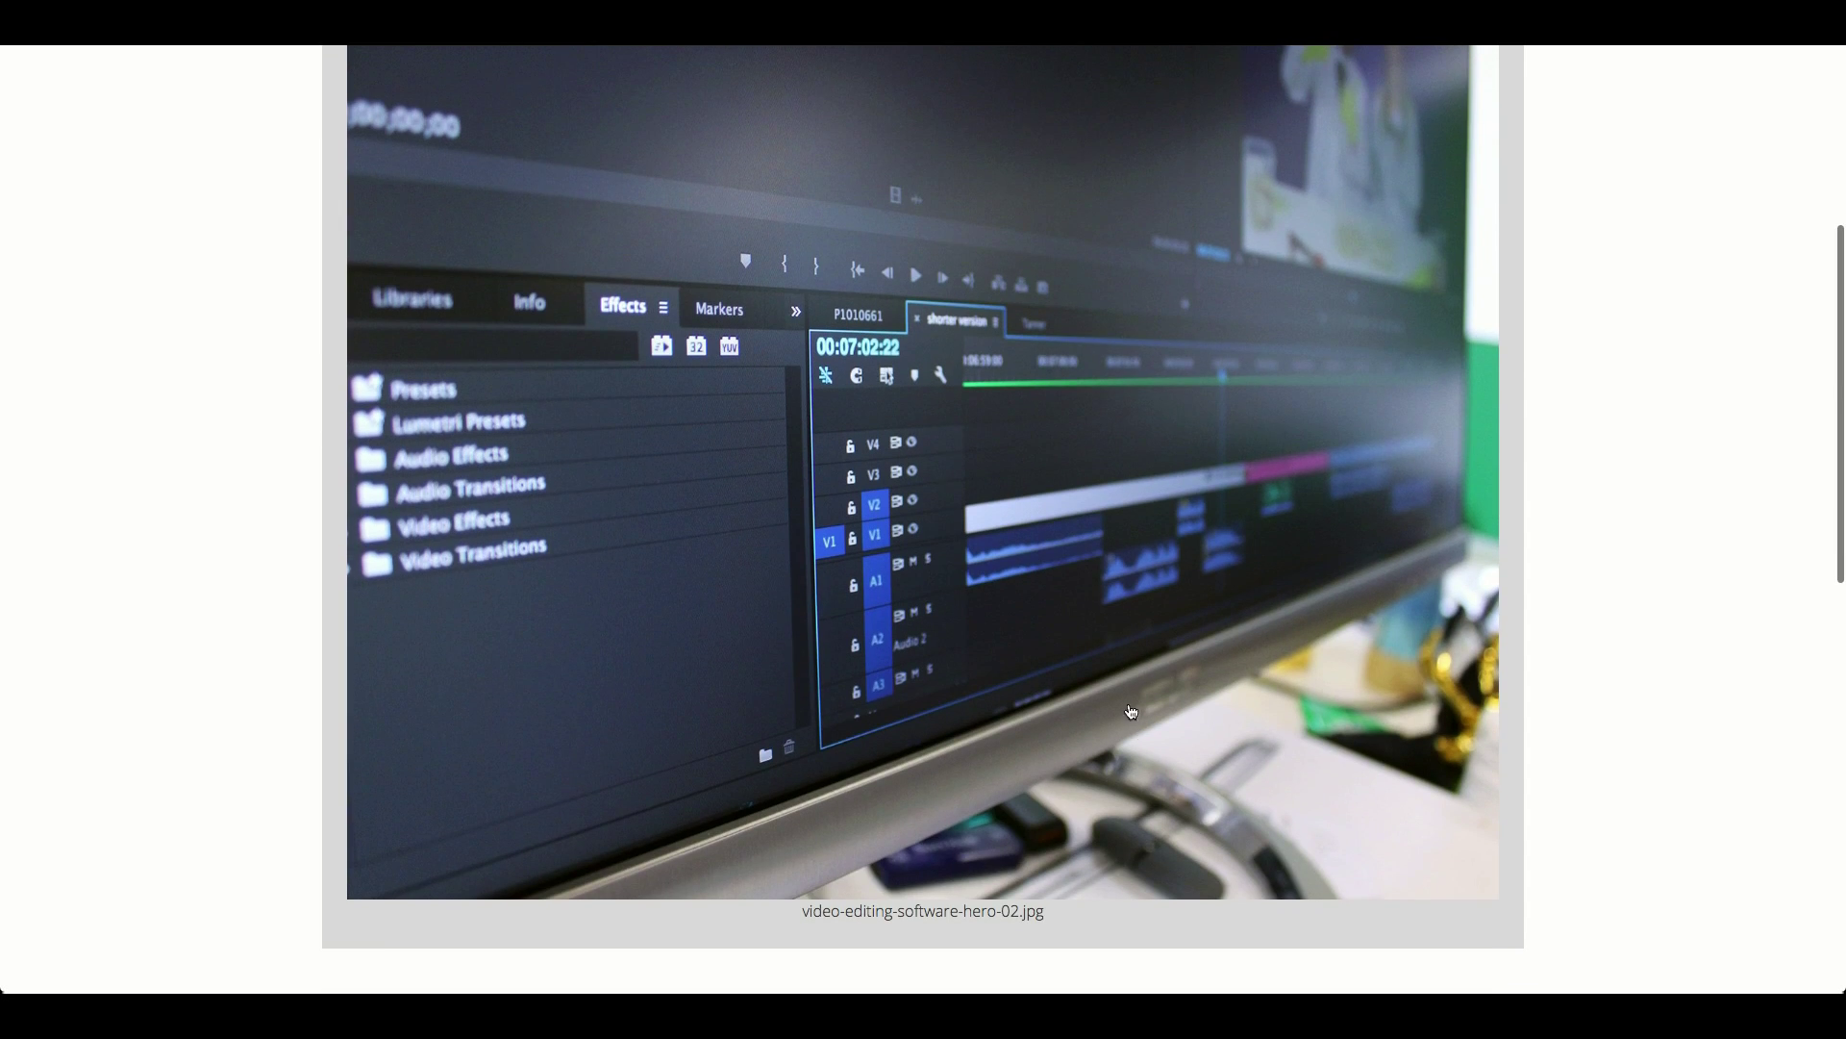
{"action": "left_click", "coordinate": [1015, 563]}
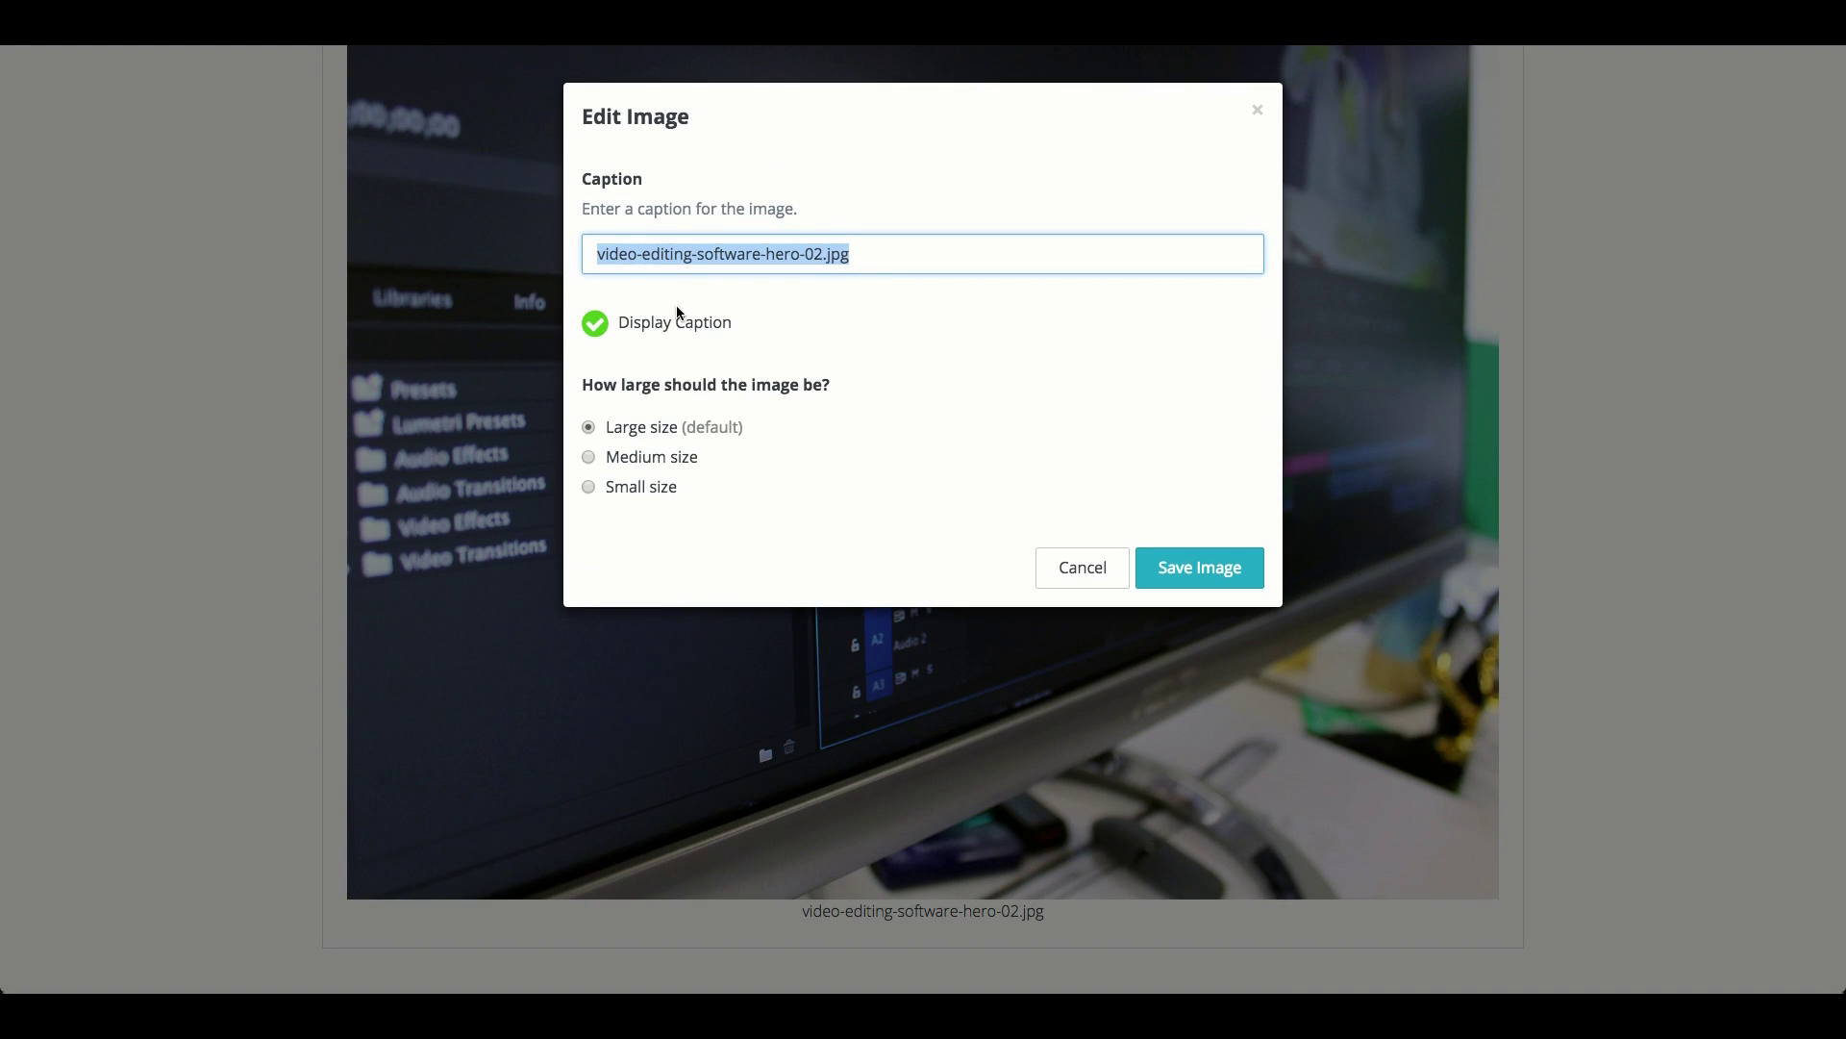
{"action": "left_click", "coordinate": [673, 319]}
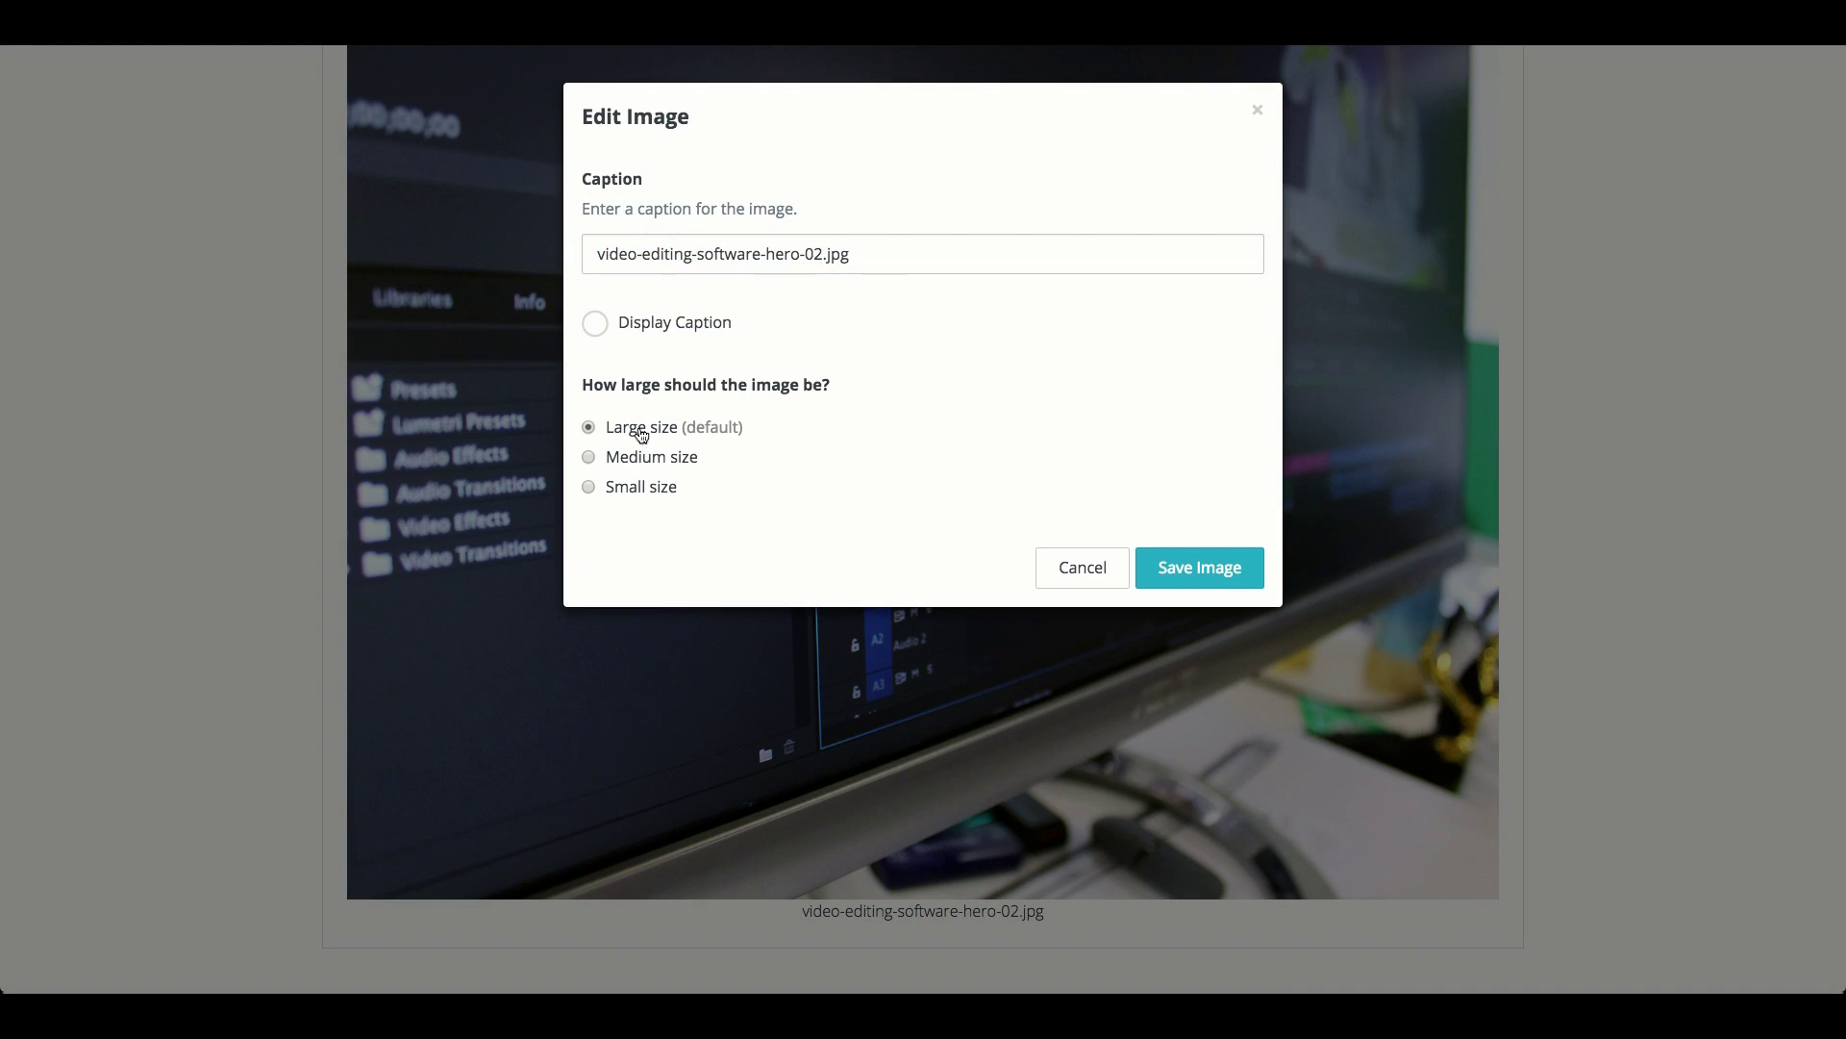
{"action": "left_click", "coordinate": [636, 490]}
{"action": "left_click", "coordinate": [1250, 586]}
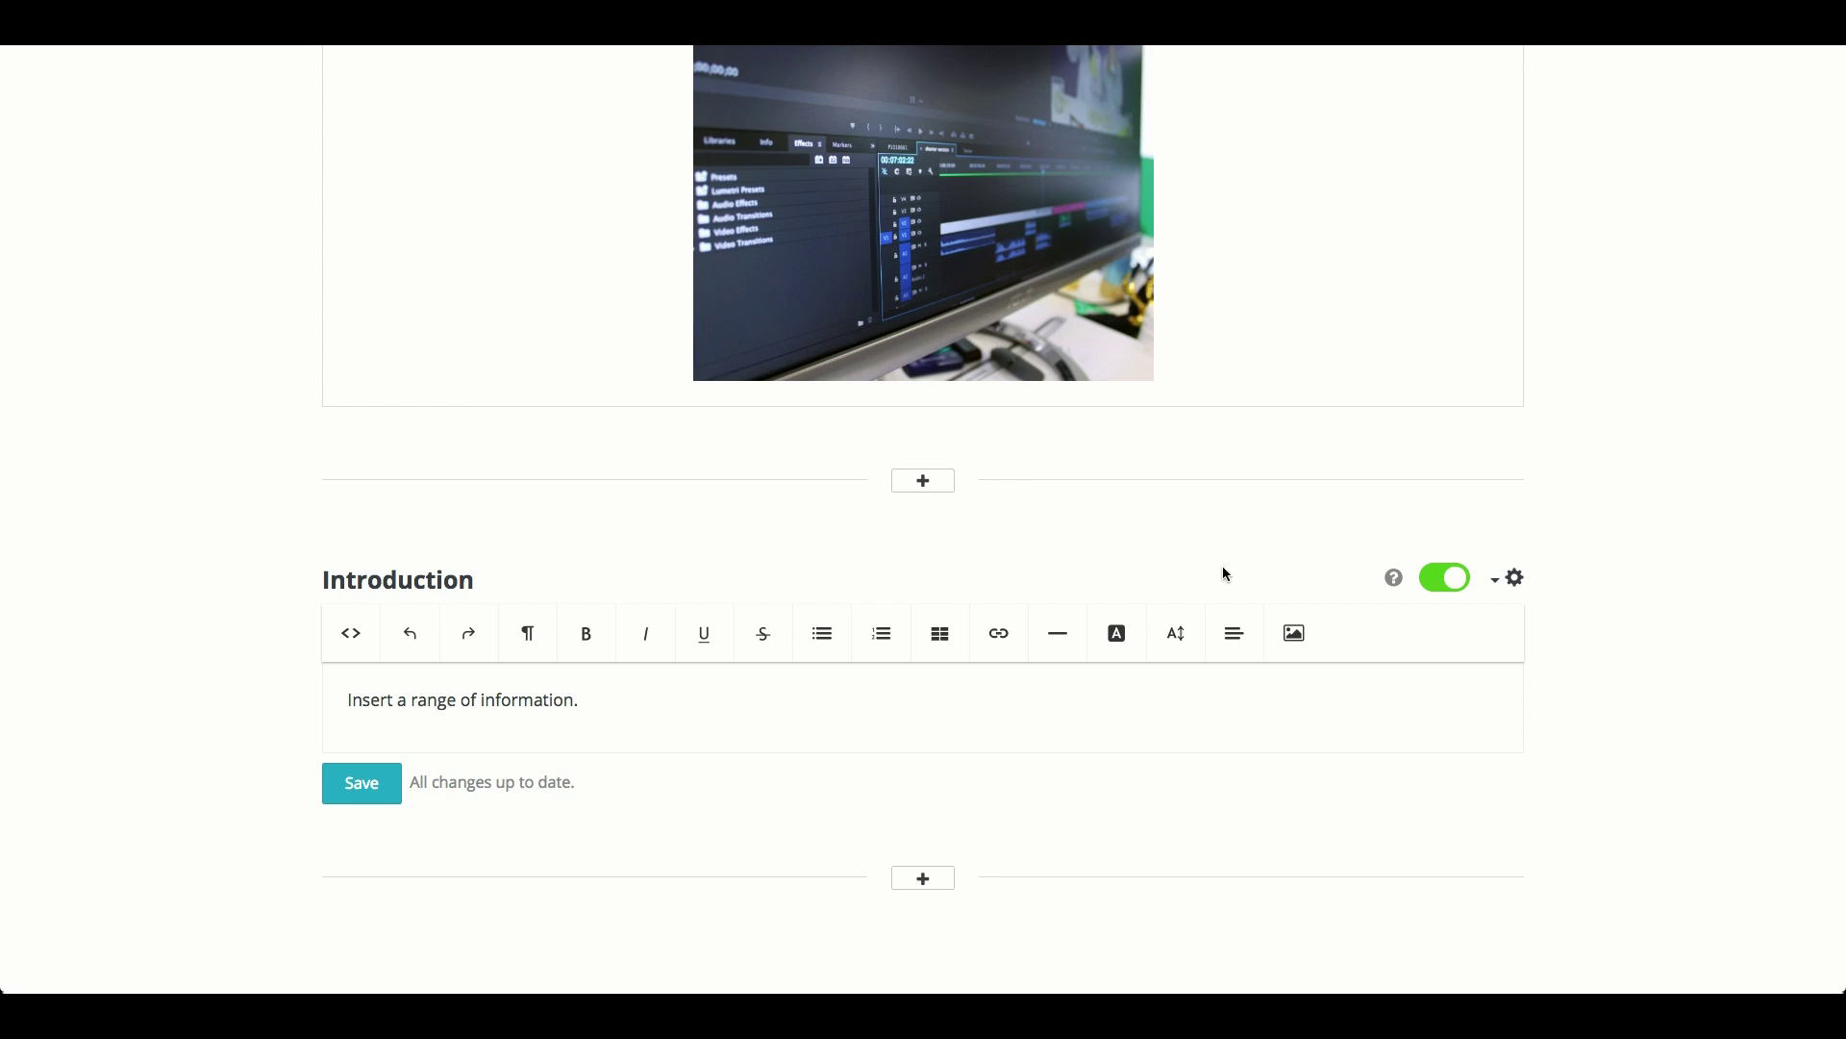
- Start an uploaded video element below the text field, named Introduction and described as "Watch this video to learn"
{"action": "scroll", "coordinate": [1094, 784], "scroll_direction": "down", "scroll_amount": 4}
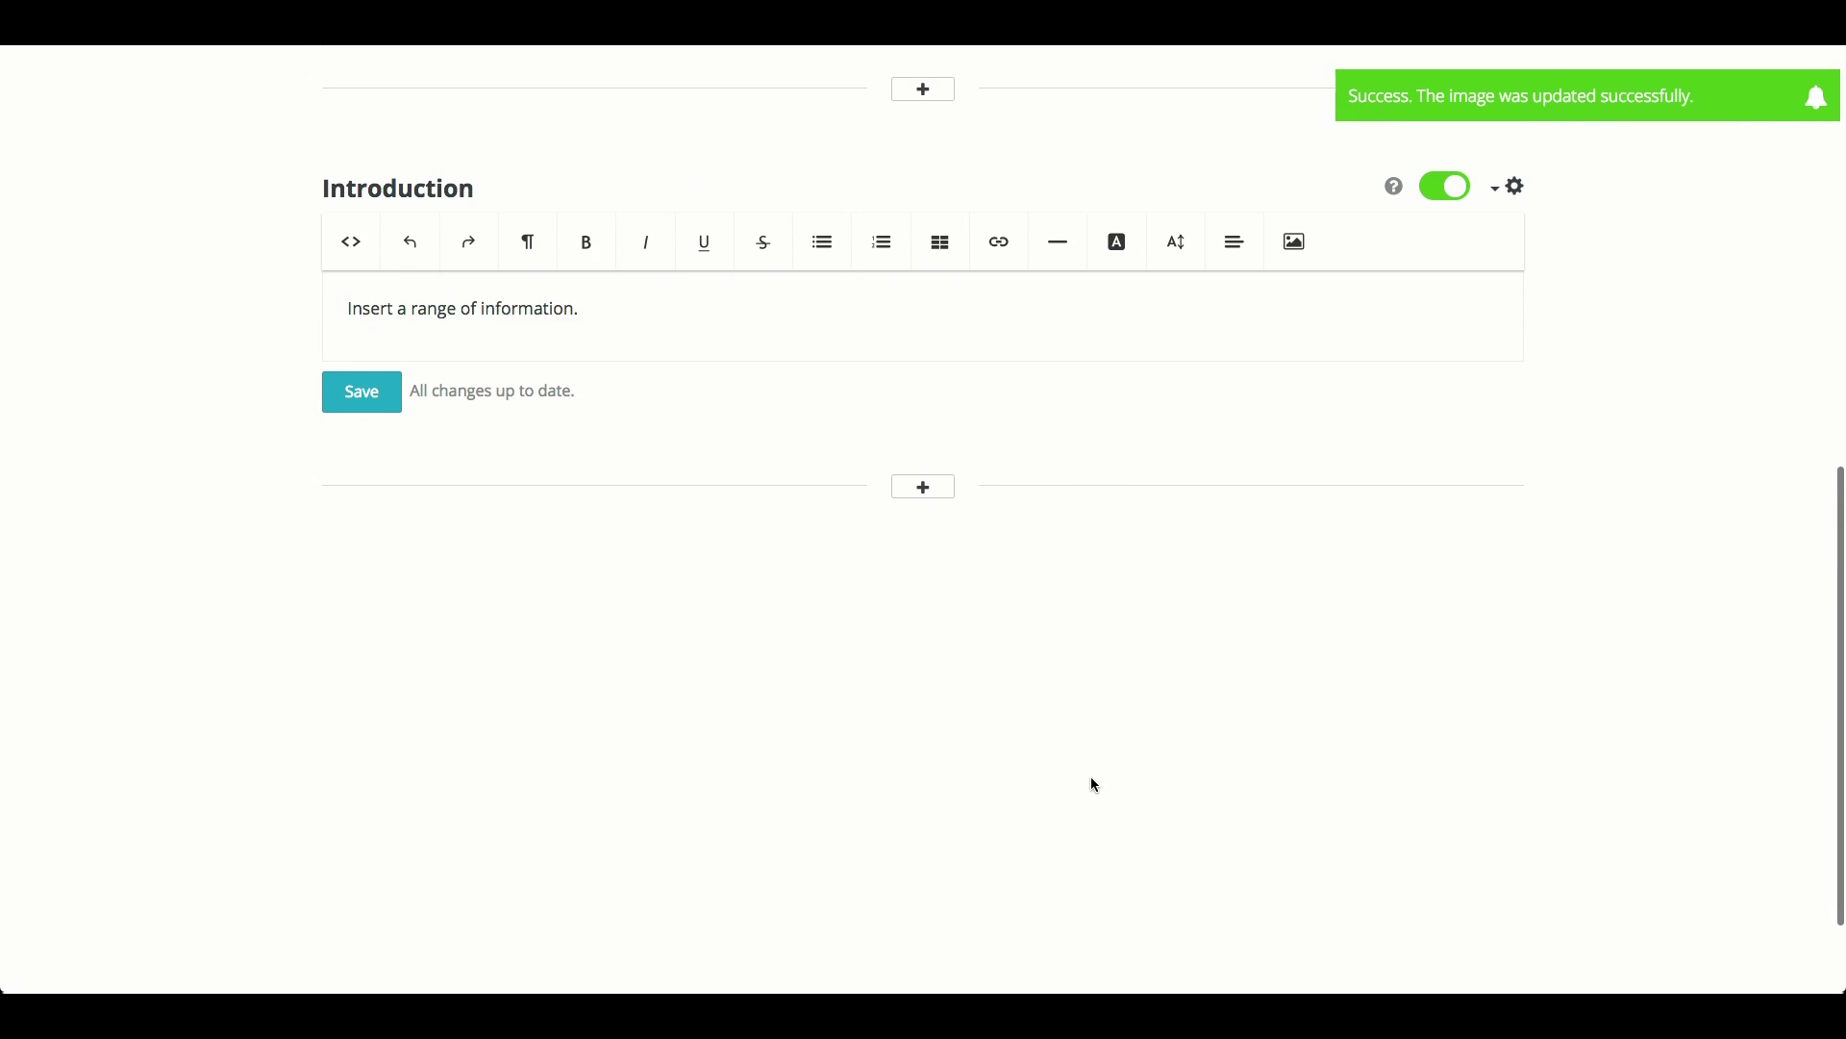
{"action": "left_click", "coordinate": [921, 486]}
{"action": "scroll", "coordinate": [1009, 639], "scroll_direction": "down", "scroll_amount": 1}
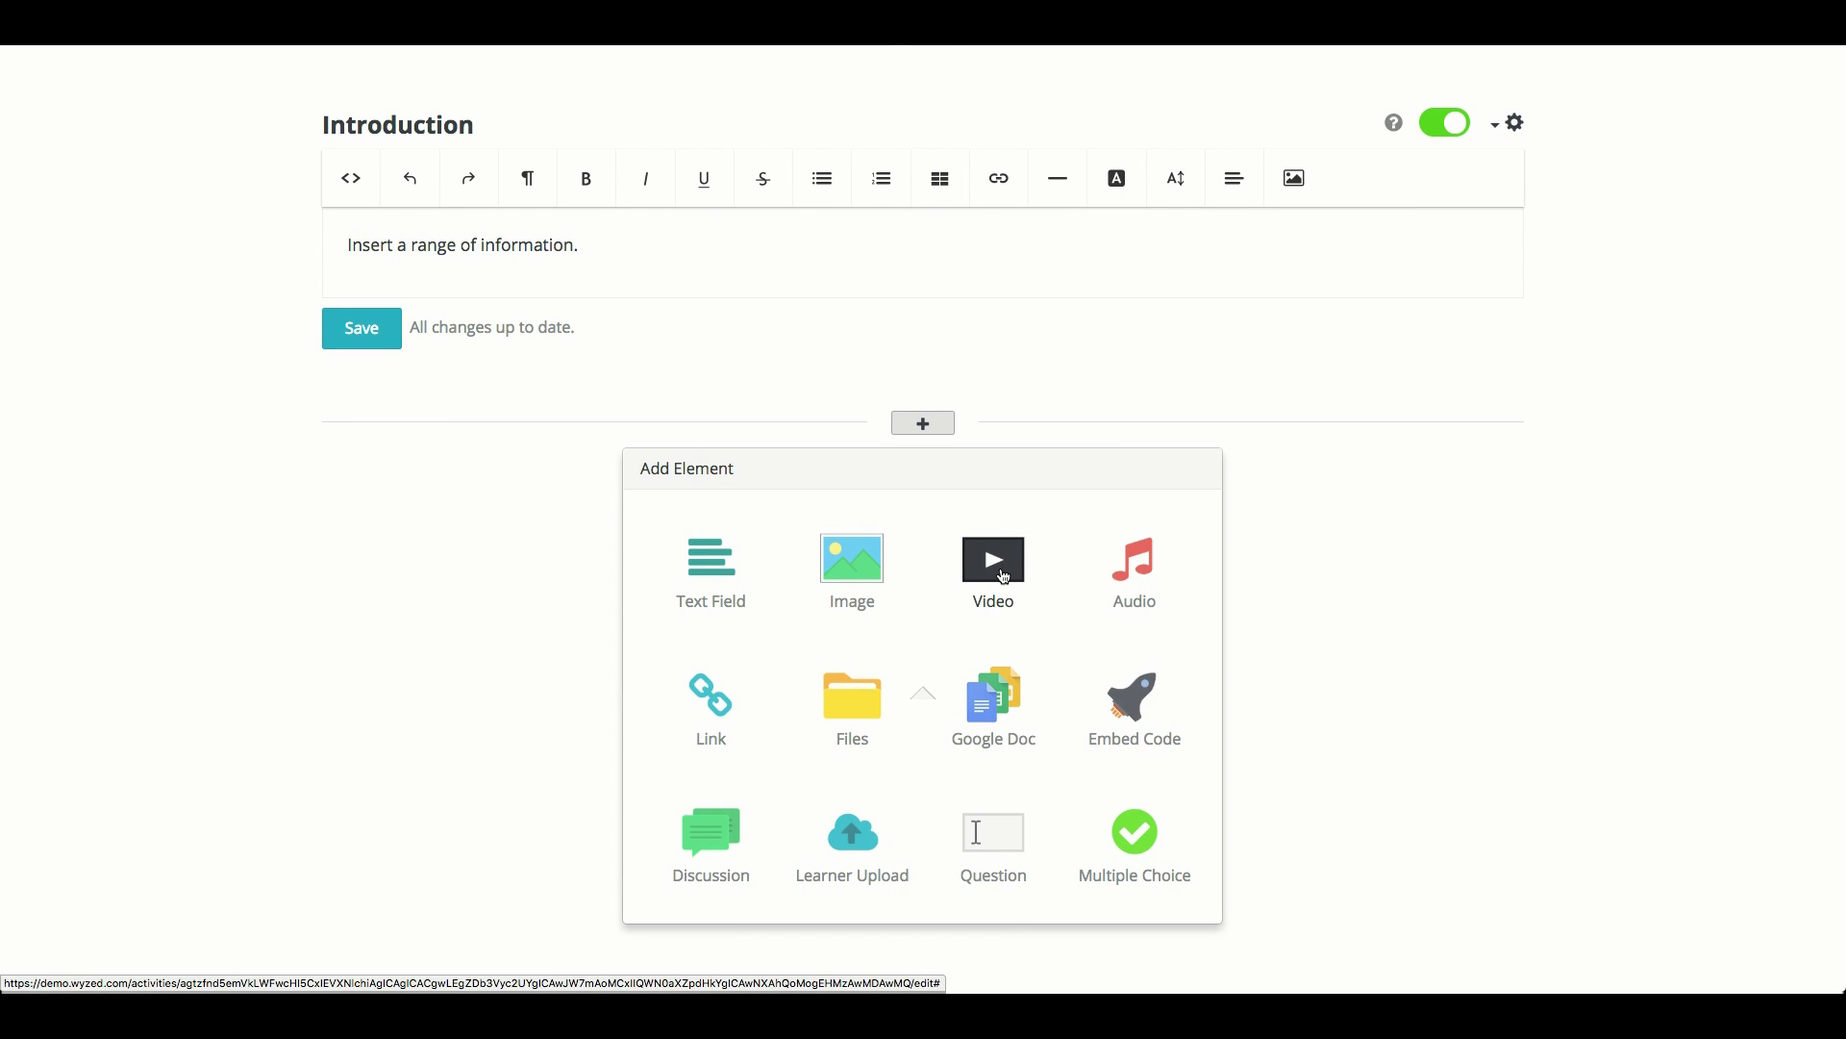
{"action": "left_click", "coordinate": [1003, 575]}
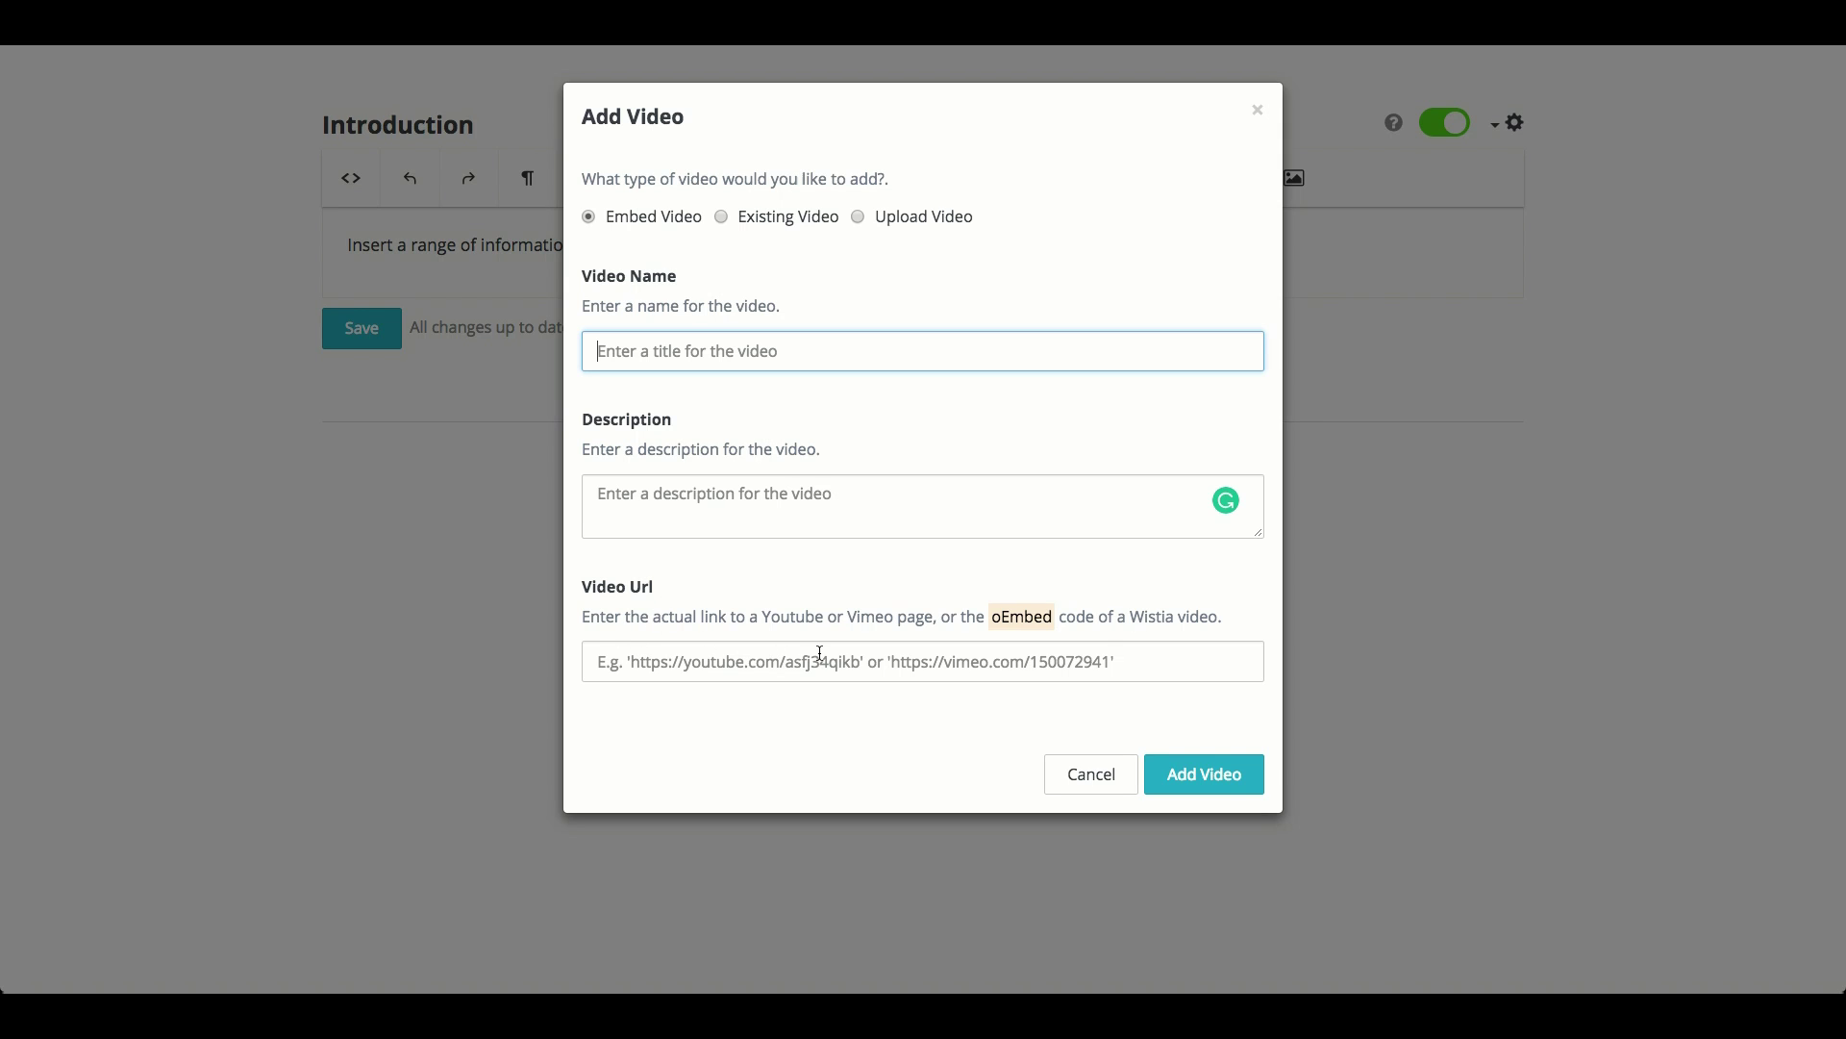
{"action": "left_click", "coordinate": [922, 220]}
{"action": "left_click", "coordinate": [741, 353]}
{"action": "type", "text": "Introduction"}
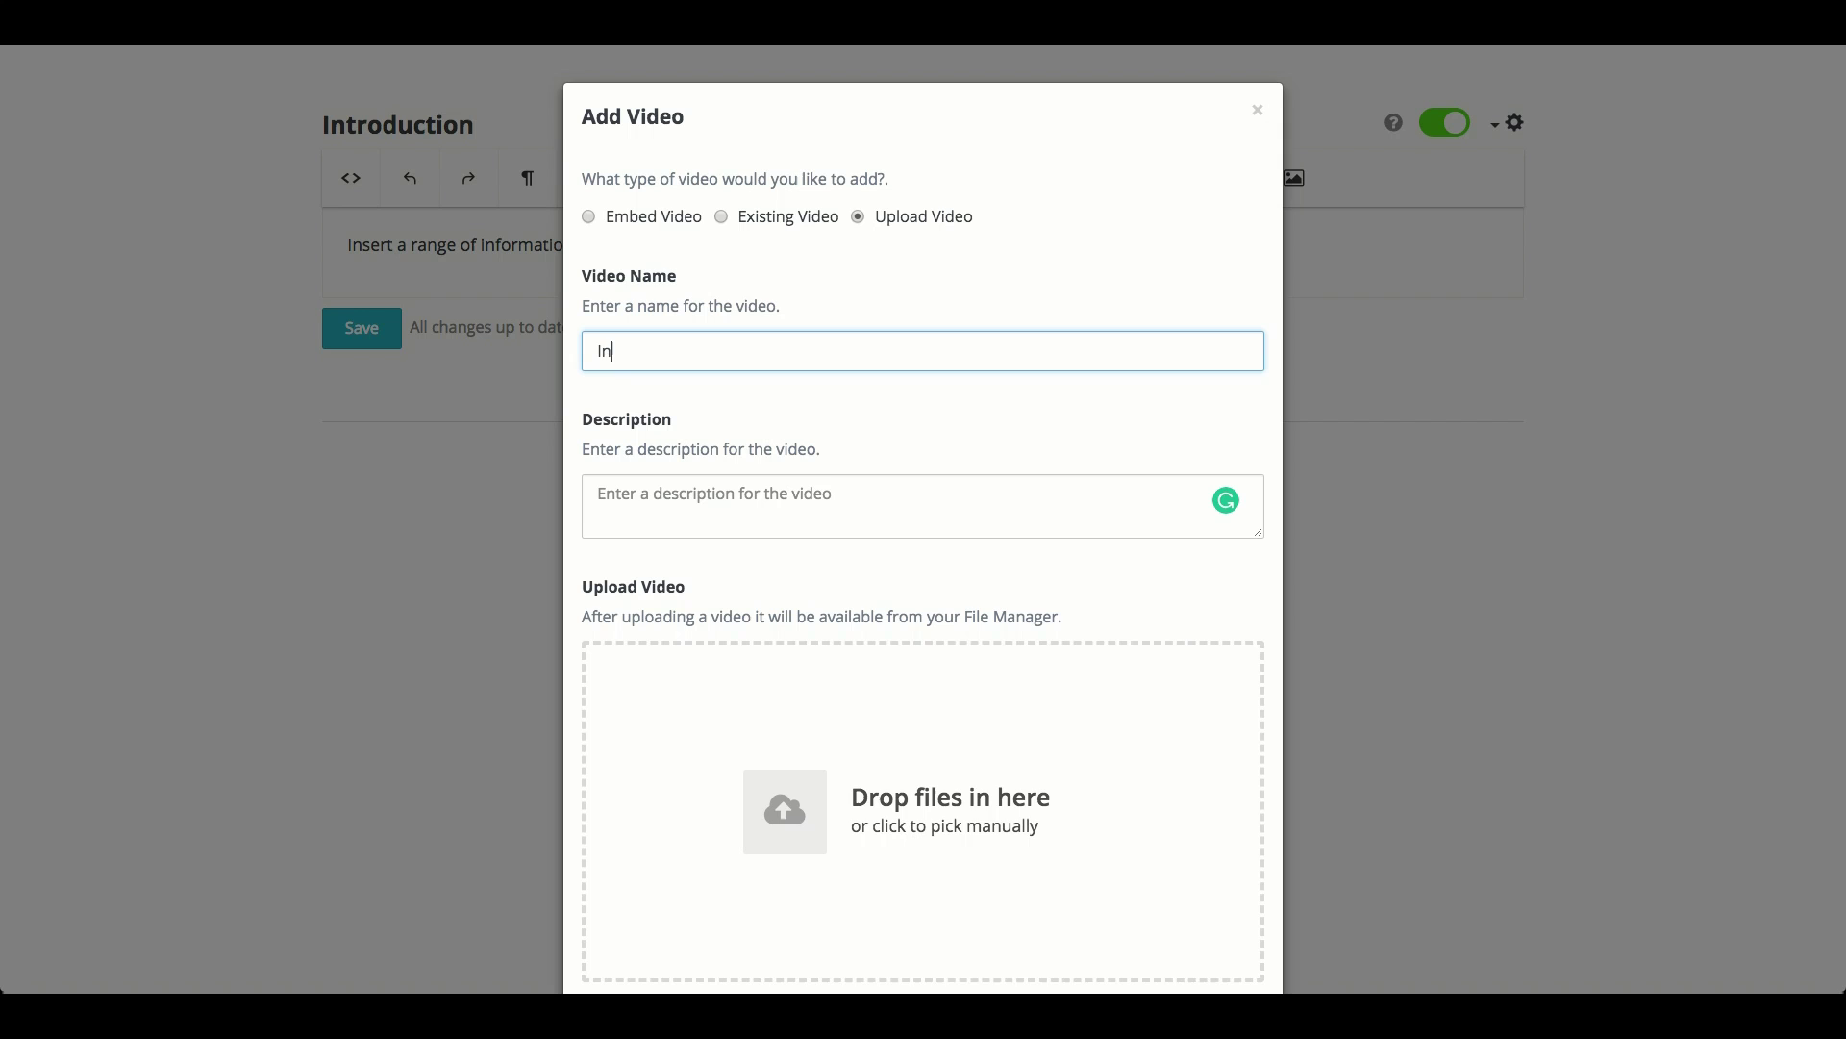
{"action": "key", "text": "Tab"}
{"action": "type", "text": "Wat"}
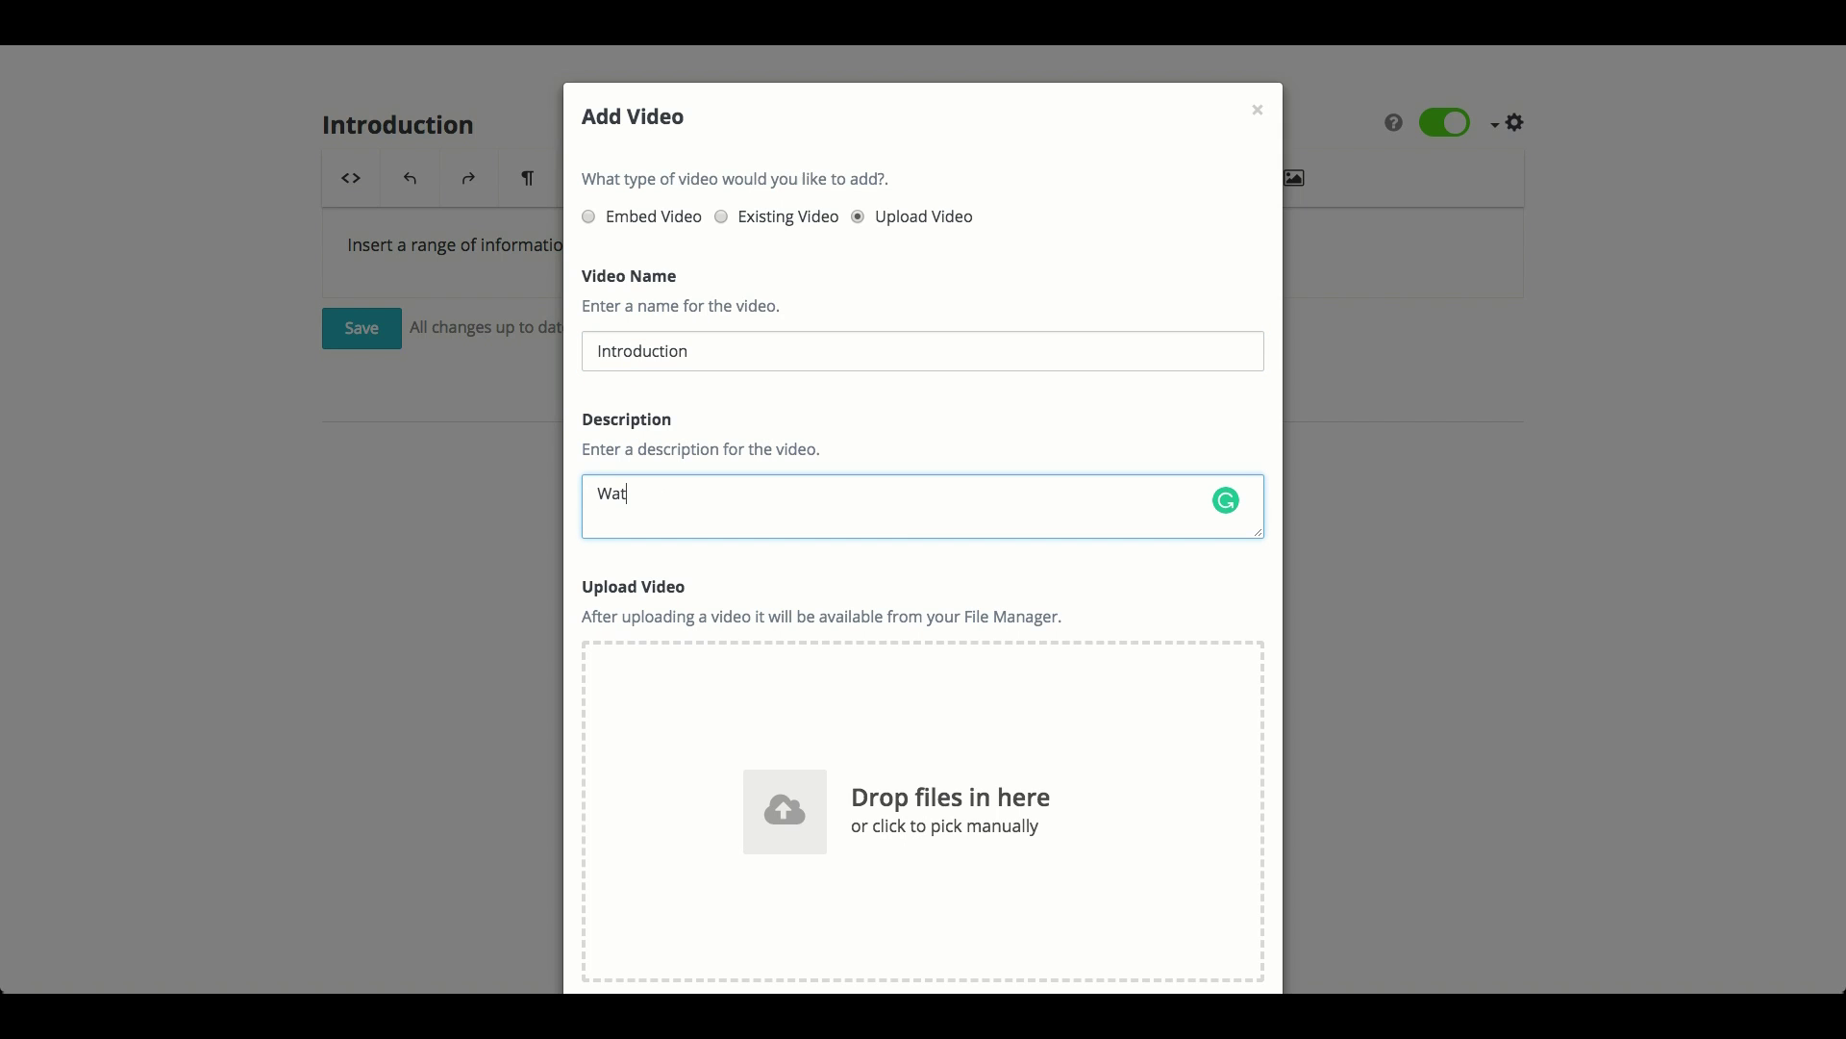
{"action": "type", "text": "ch this video to learn"}
- Upload "How to invite a single learner tutorial(RAW) - July 30, 2018.mov", make watching it mandatory, and add the video
{"action": "scroll", "coordinate": [919, 389], "scroll_direction": "down", "scroll_amount": 5}
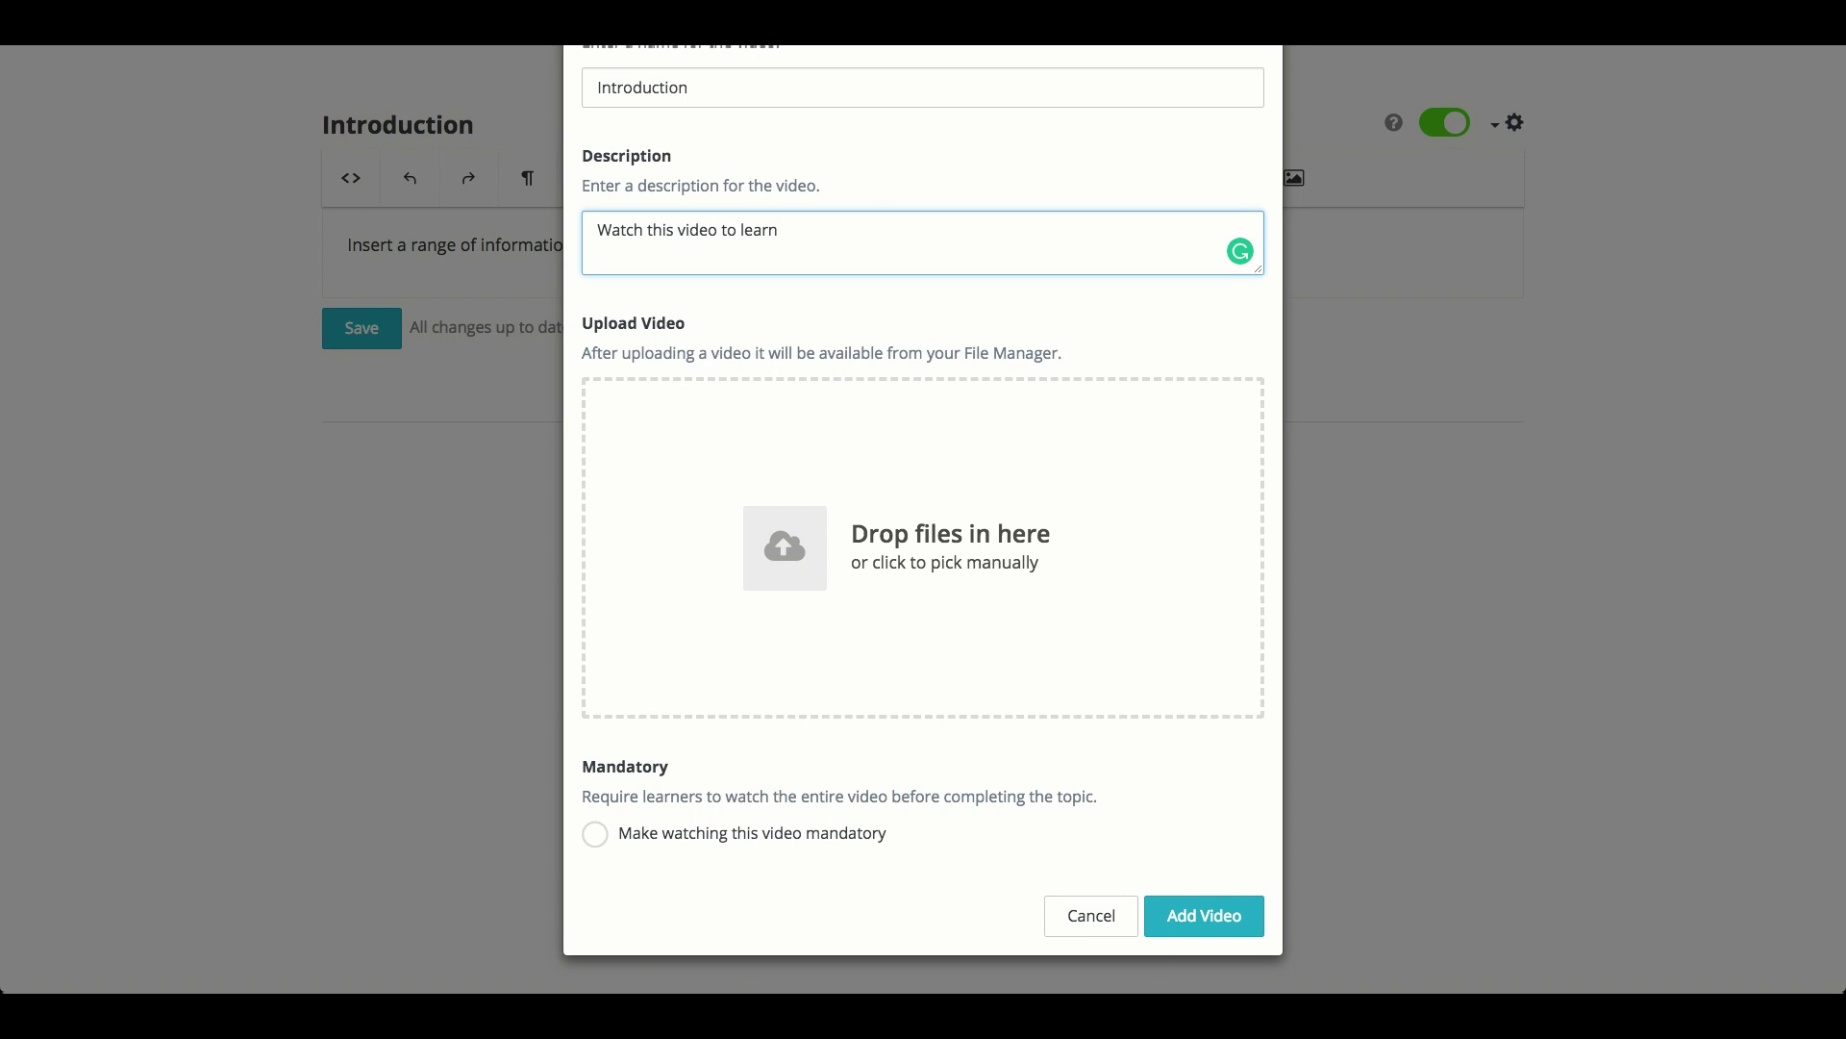
{"action": "left_click_drag", "start_coordinate": [981, 769], "coordinate": [839, 510]}
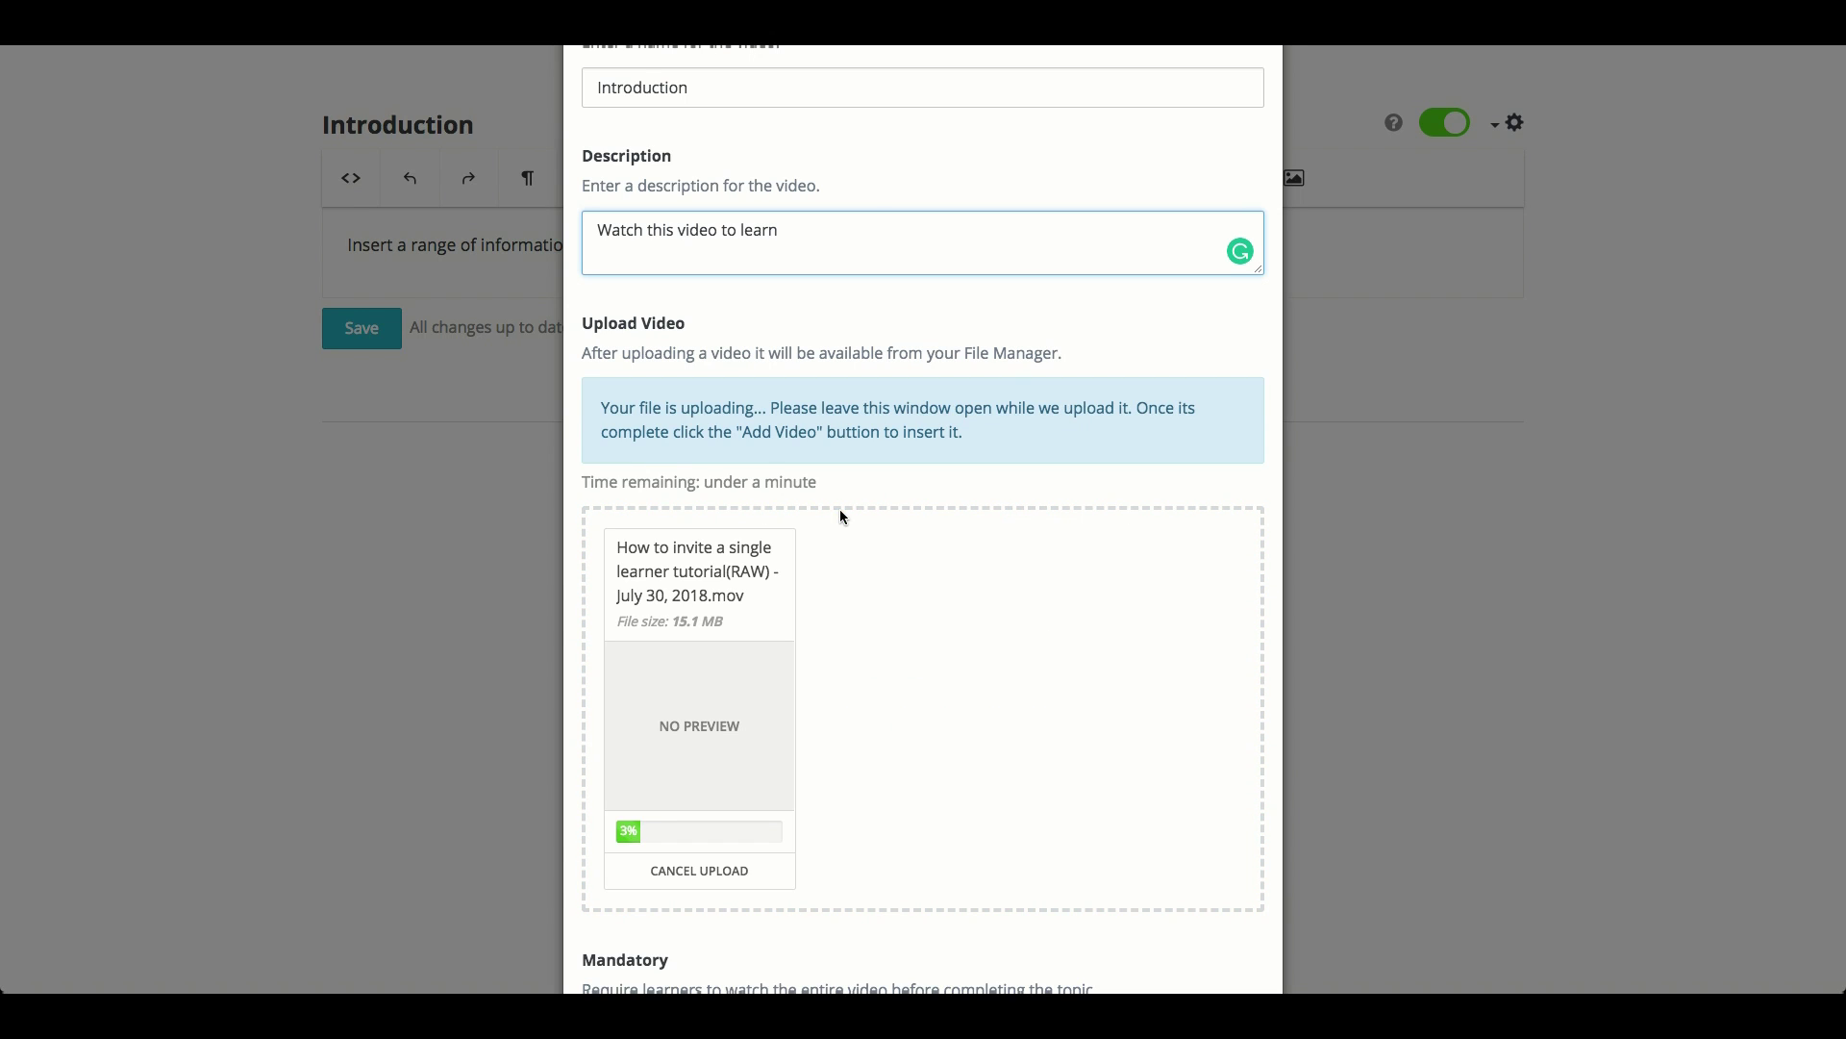
{"action": "scroll", "coordinate": [899, 730], "scroll_direction": "down", "scroll_amount": 3}
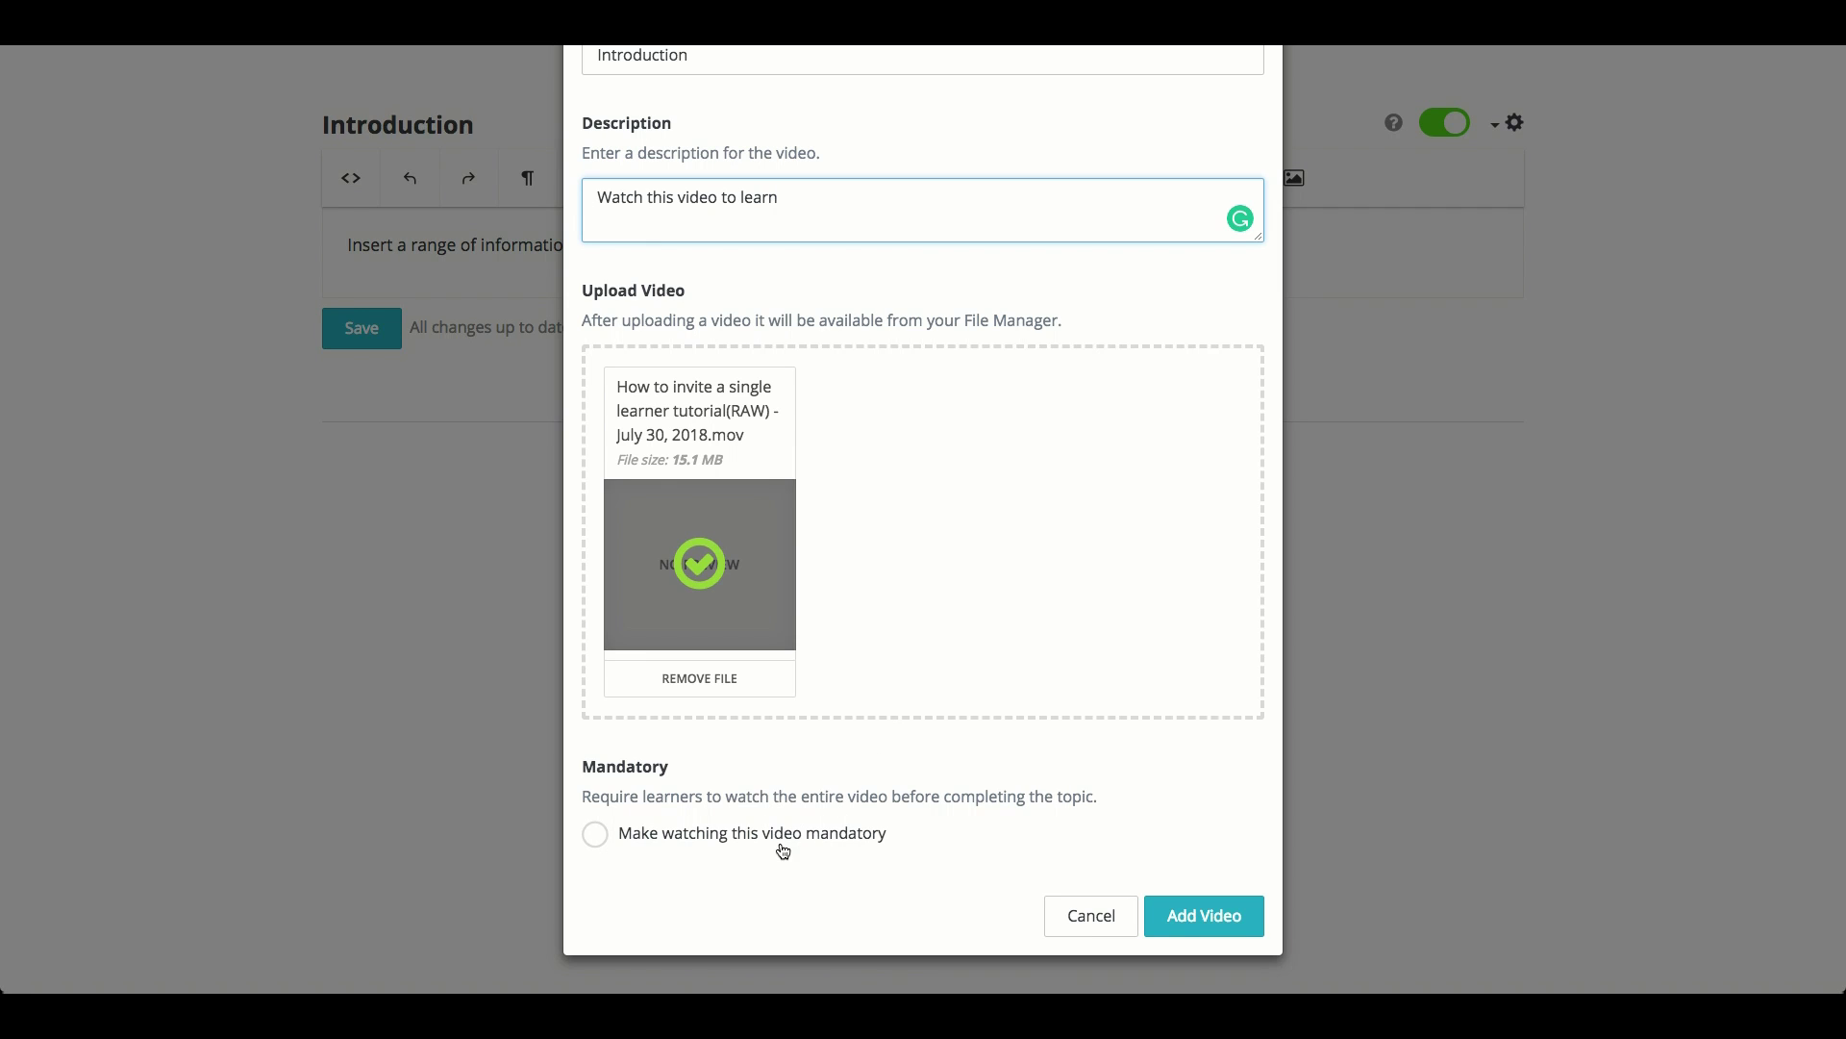
{"action": "left_click", "coordinate": [741, 845]}
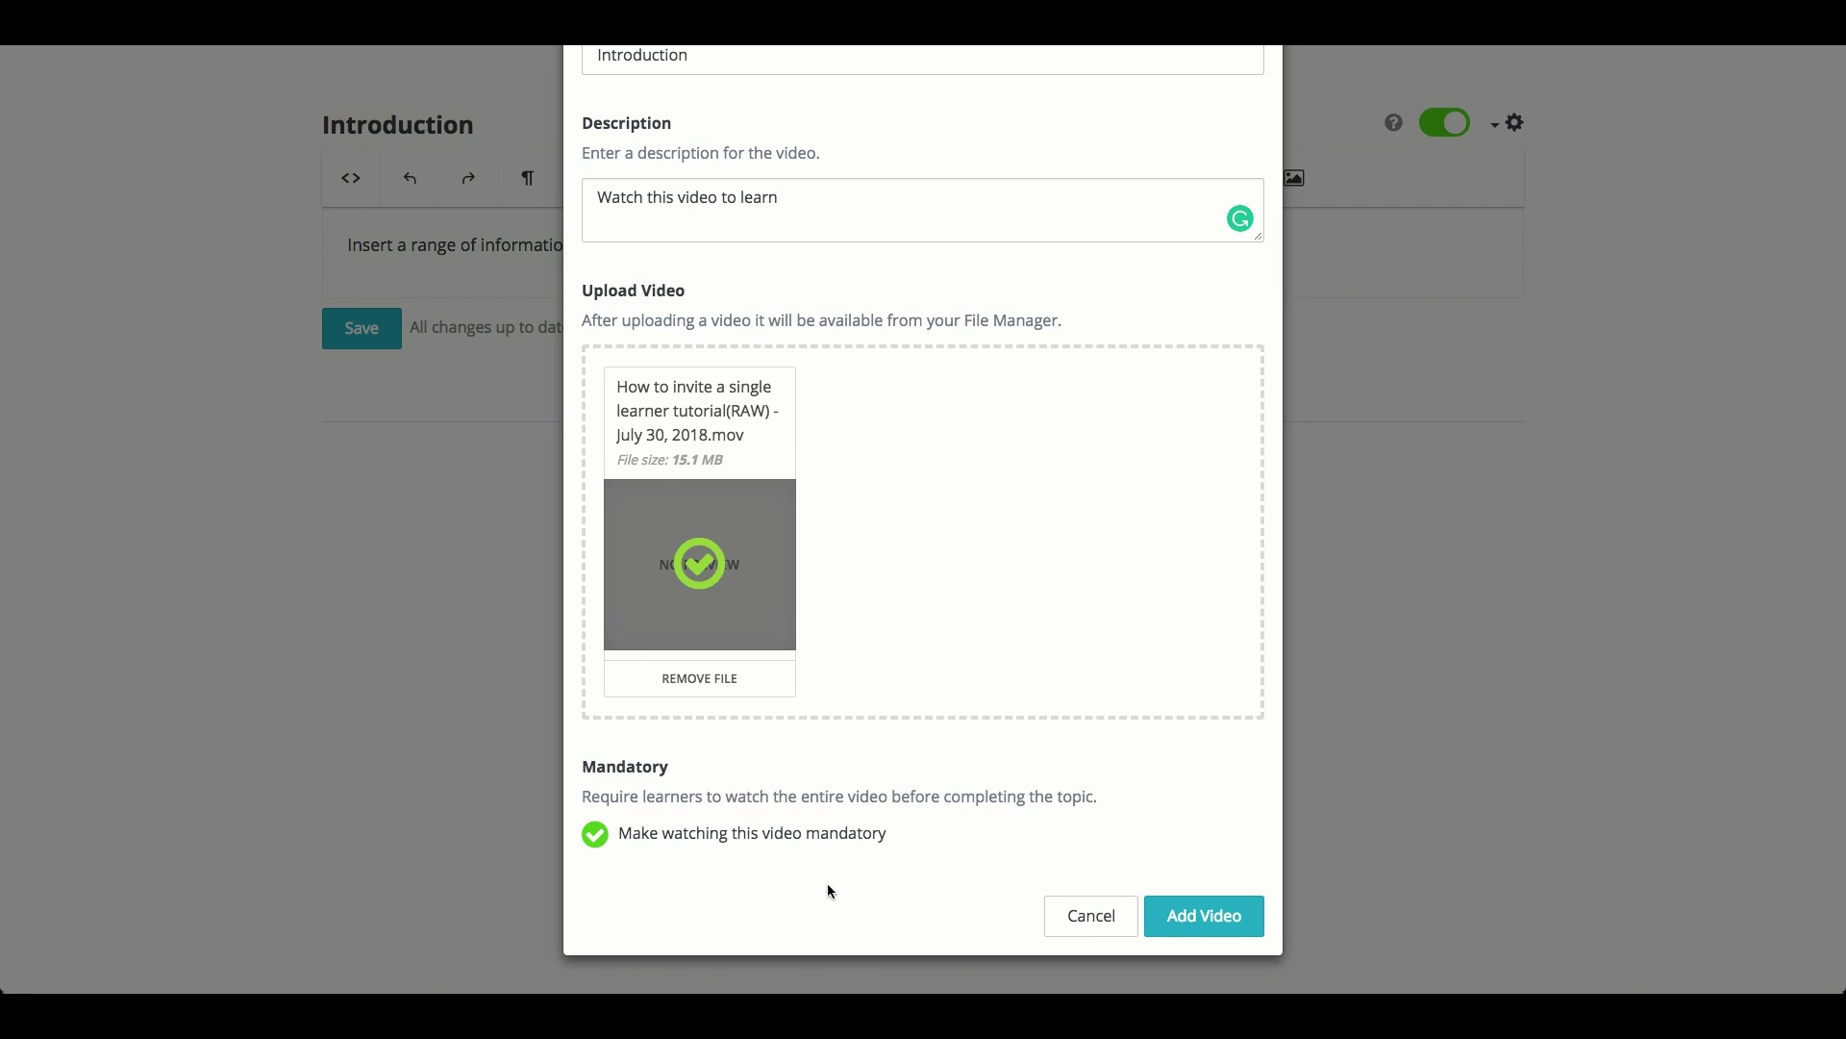
{"action": "left_click", "coordinate": [1181, 918]}
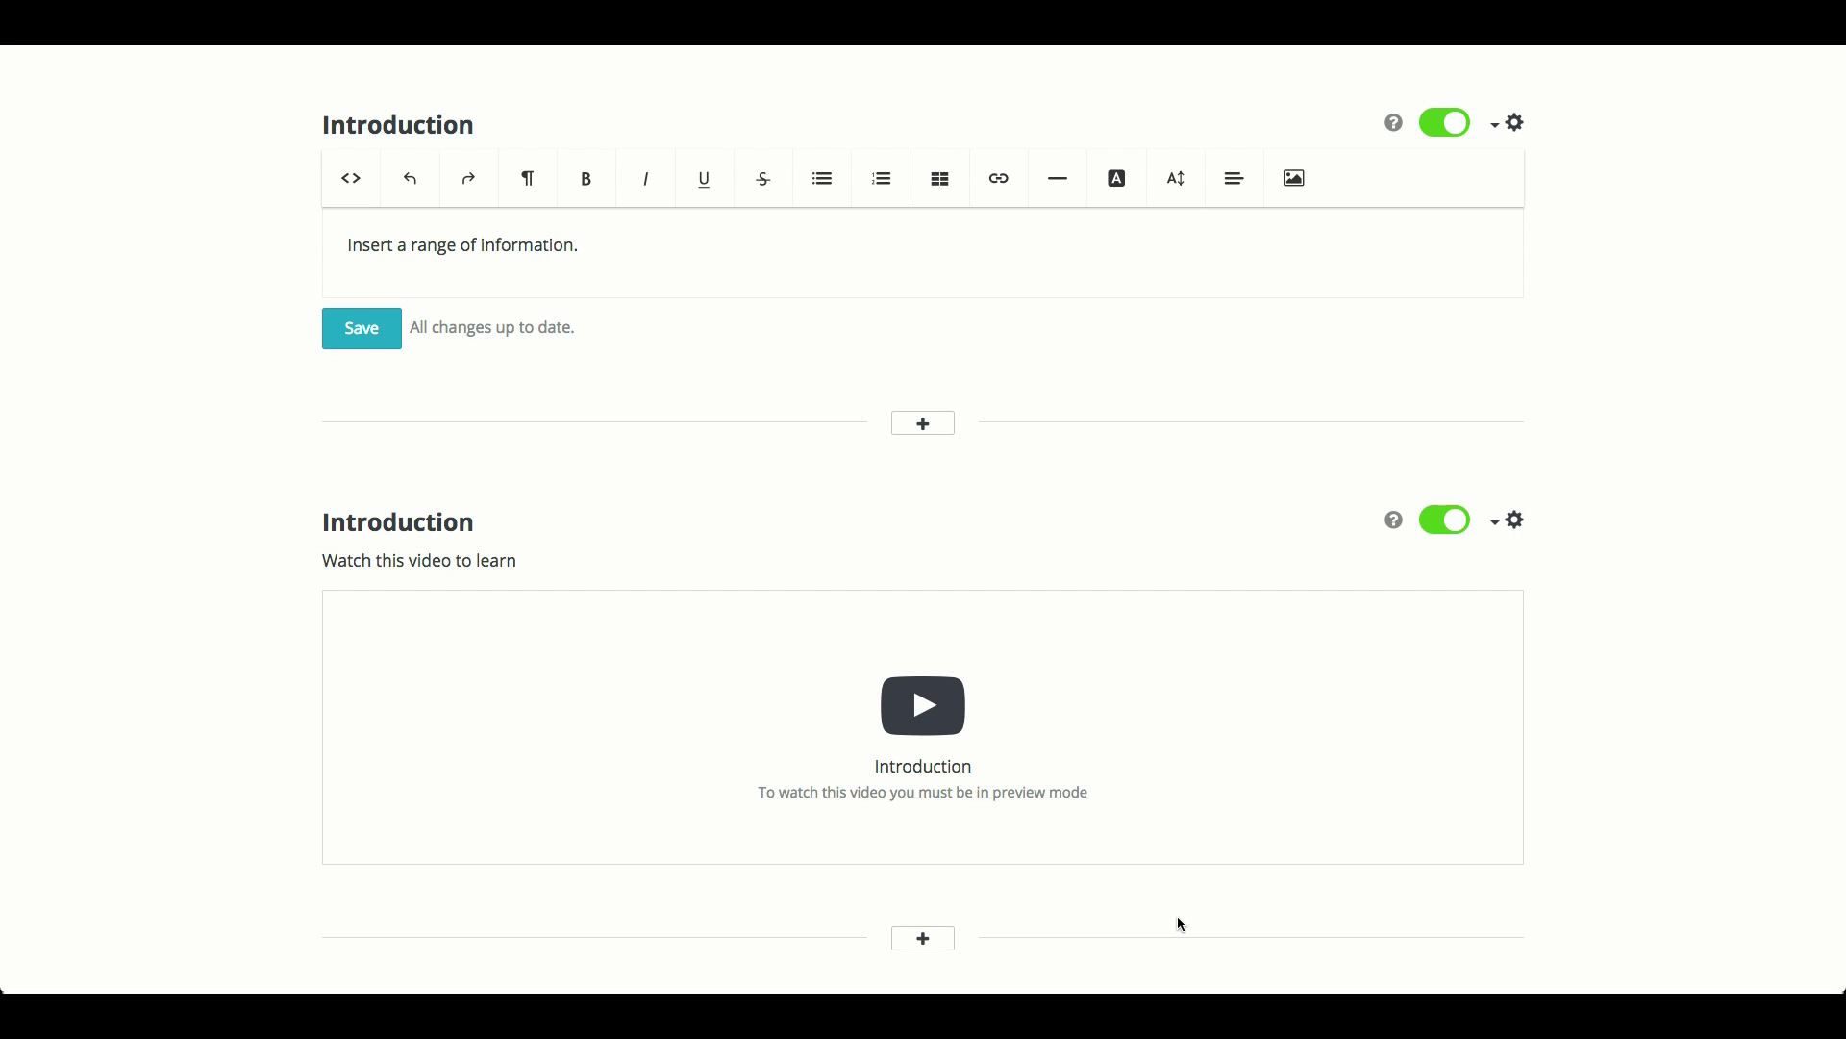
{"action": "scroll", "coordinate": [1179, 921], "scroll_direction": "down", "scroll_amount": 3}
{"action": "left_click", "coordinate": [923, 670]}
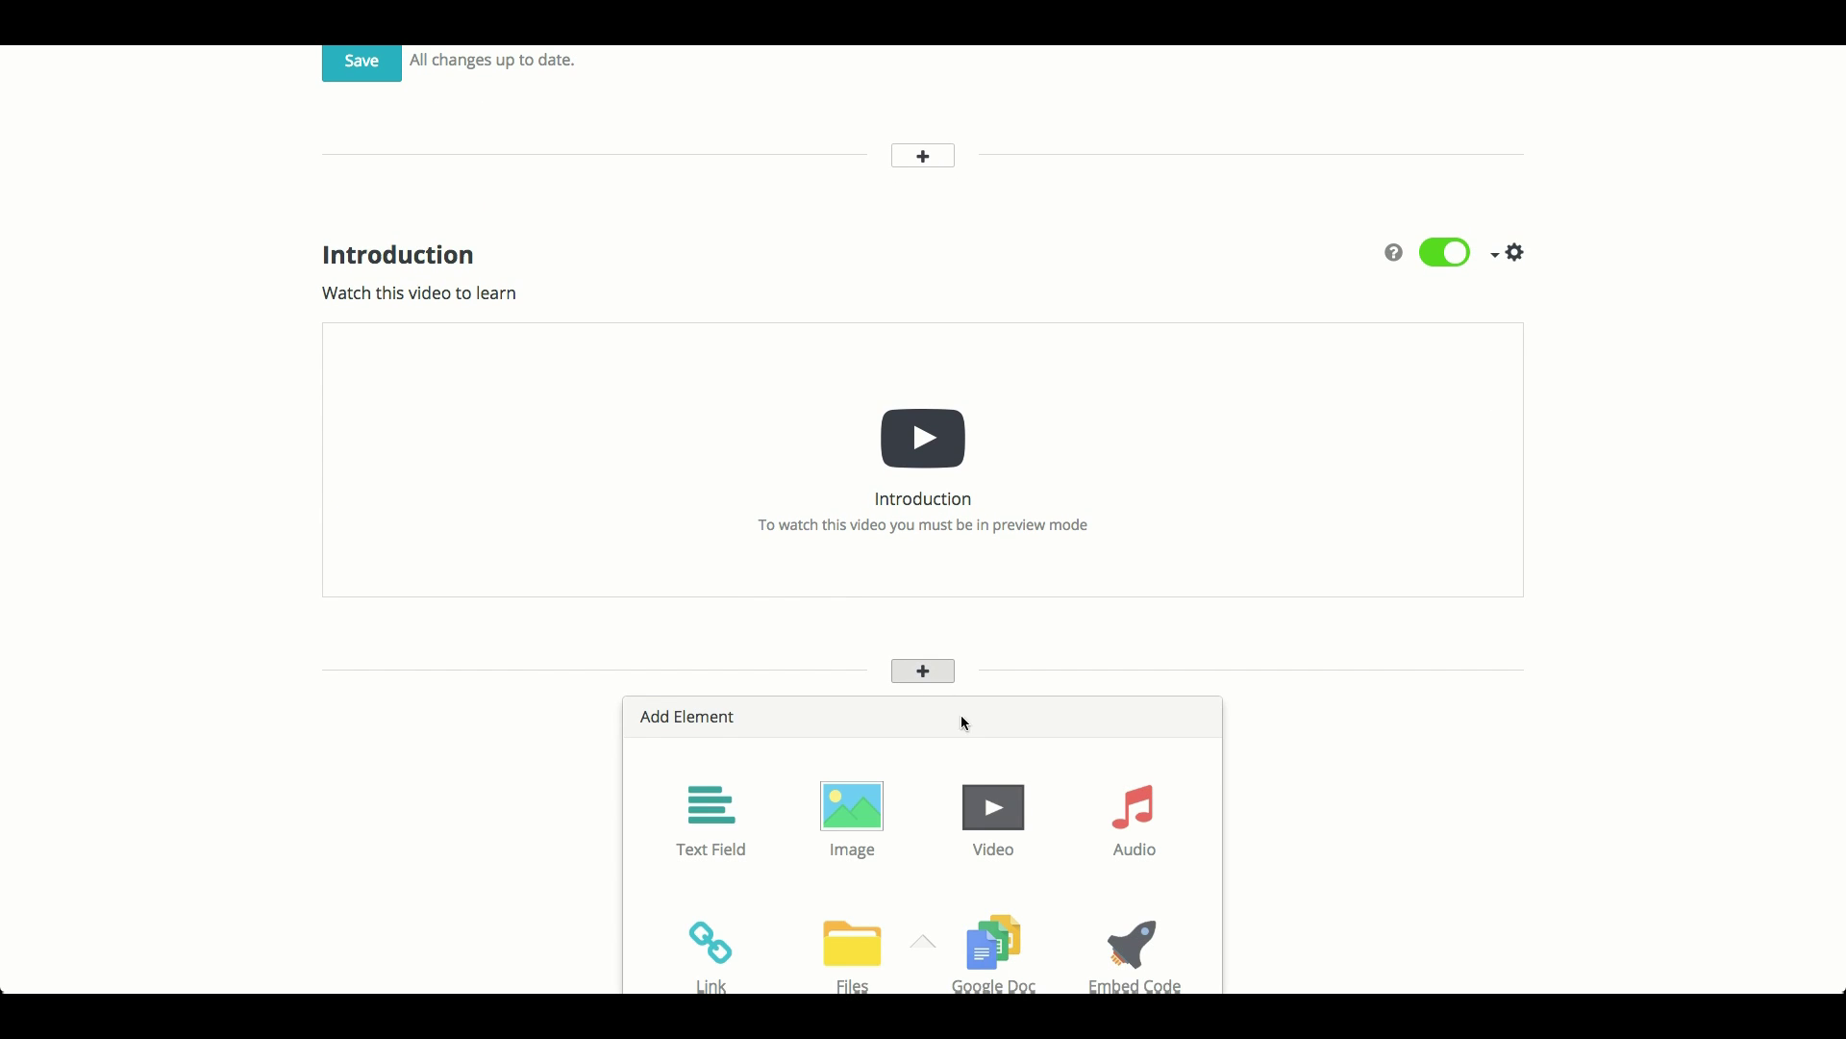
{"action": "scroll", "coordinate": [1058, 721], "scroll_direction": "down", "scroll_amount": 1}
{"action": "left_click", "coordinate": [1154, 727]}
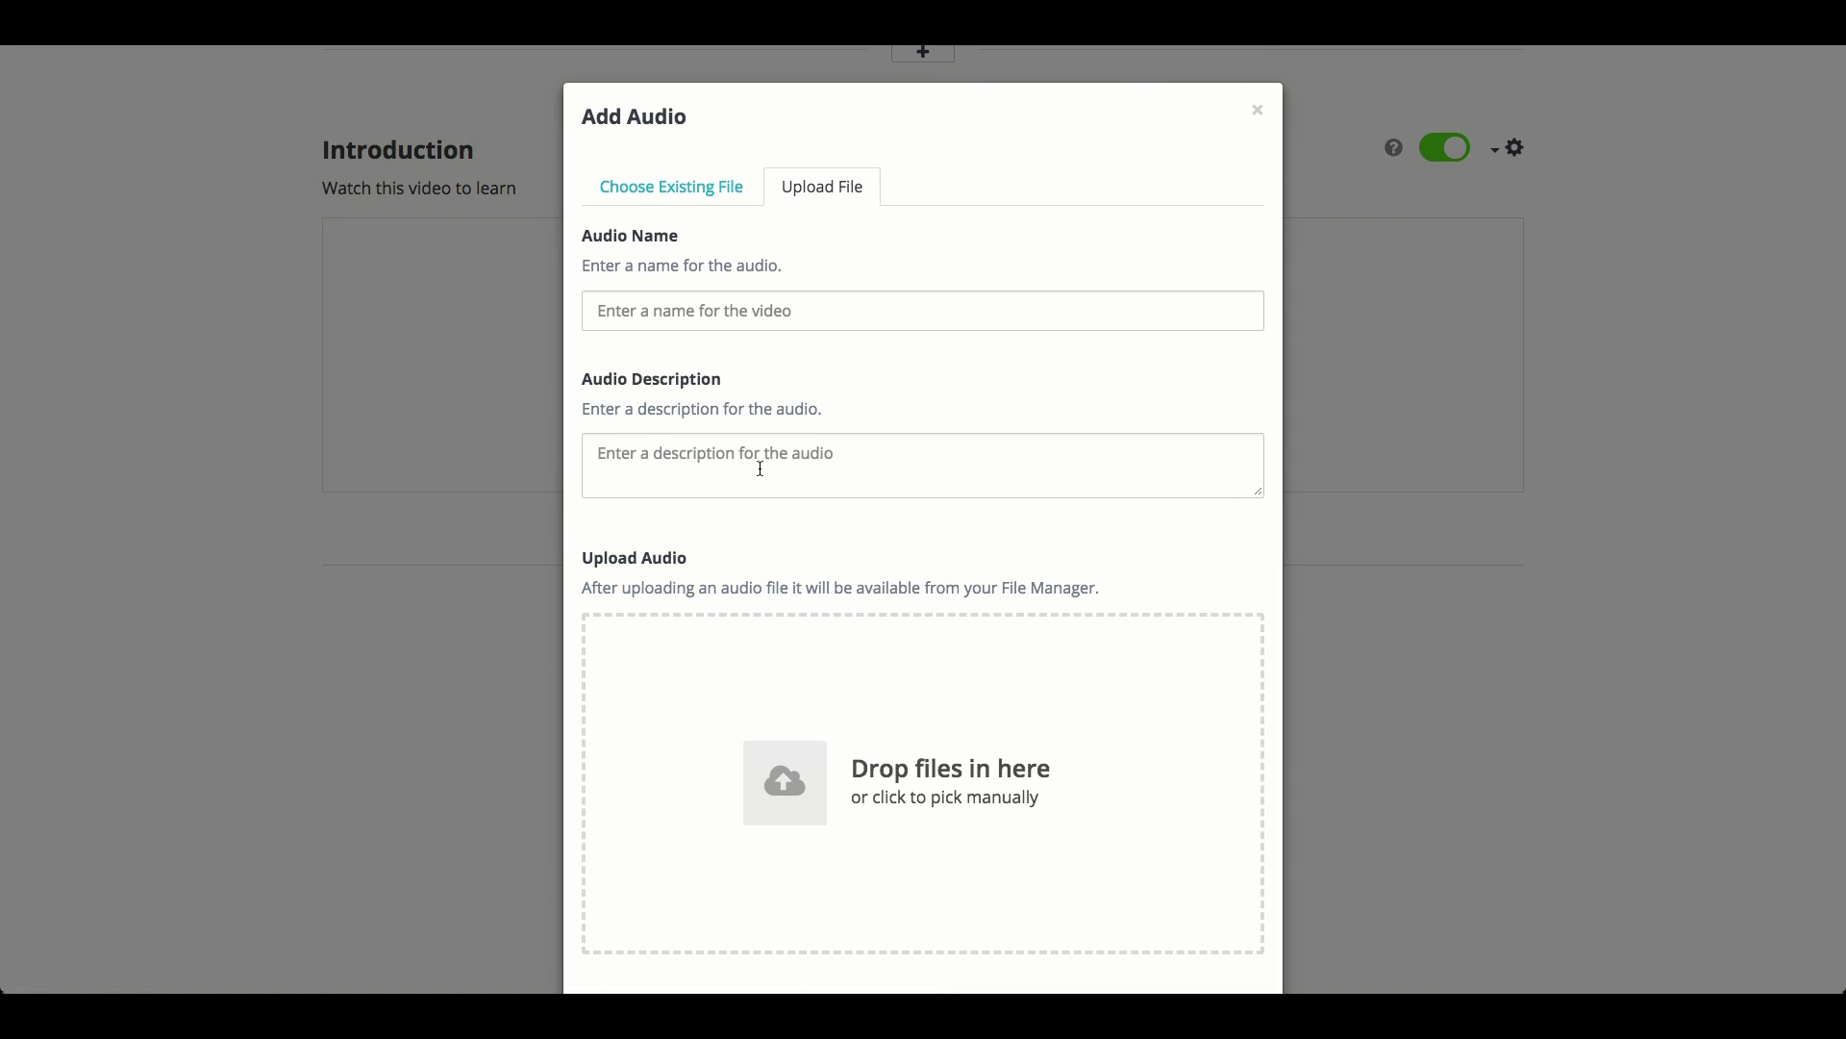
{"action": "scroll", "coordinate": [740, 483], "scroll_direction": "down", "scroll_amount": 1}
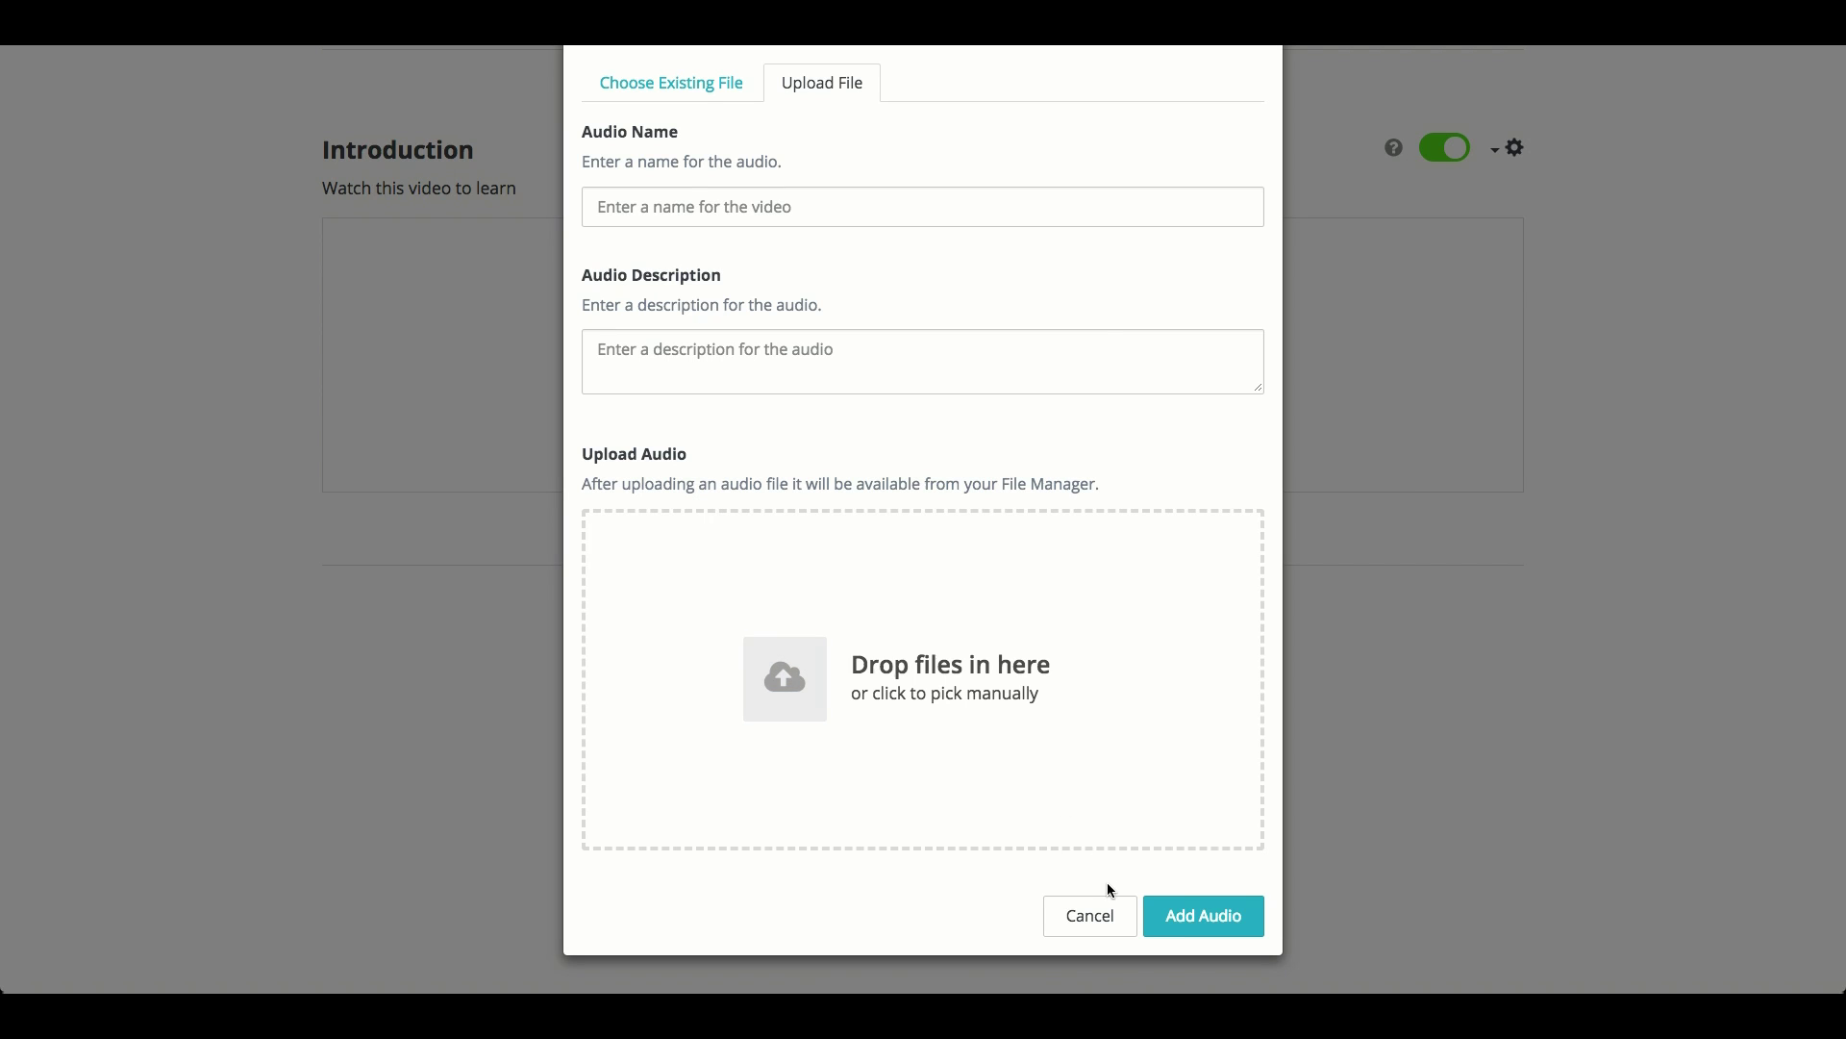
{"action": "left_click", "coordinate": [1098, 919]}
{"action": "left_click", "coordinate": [923, 567]}
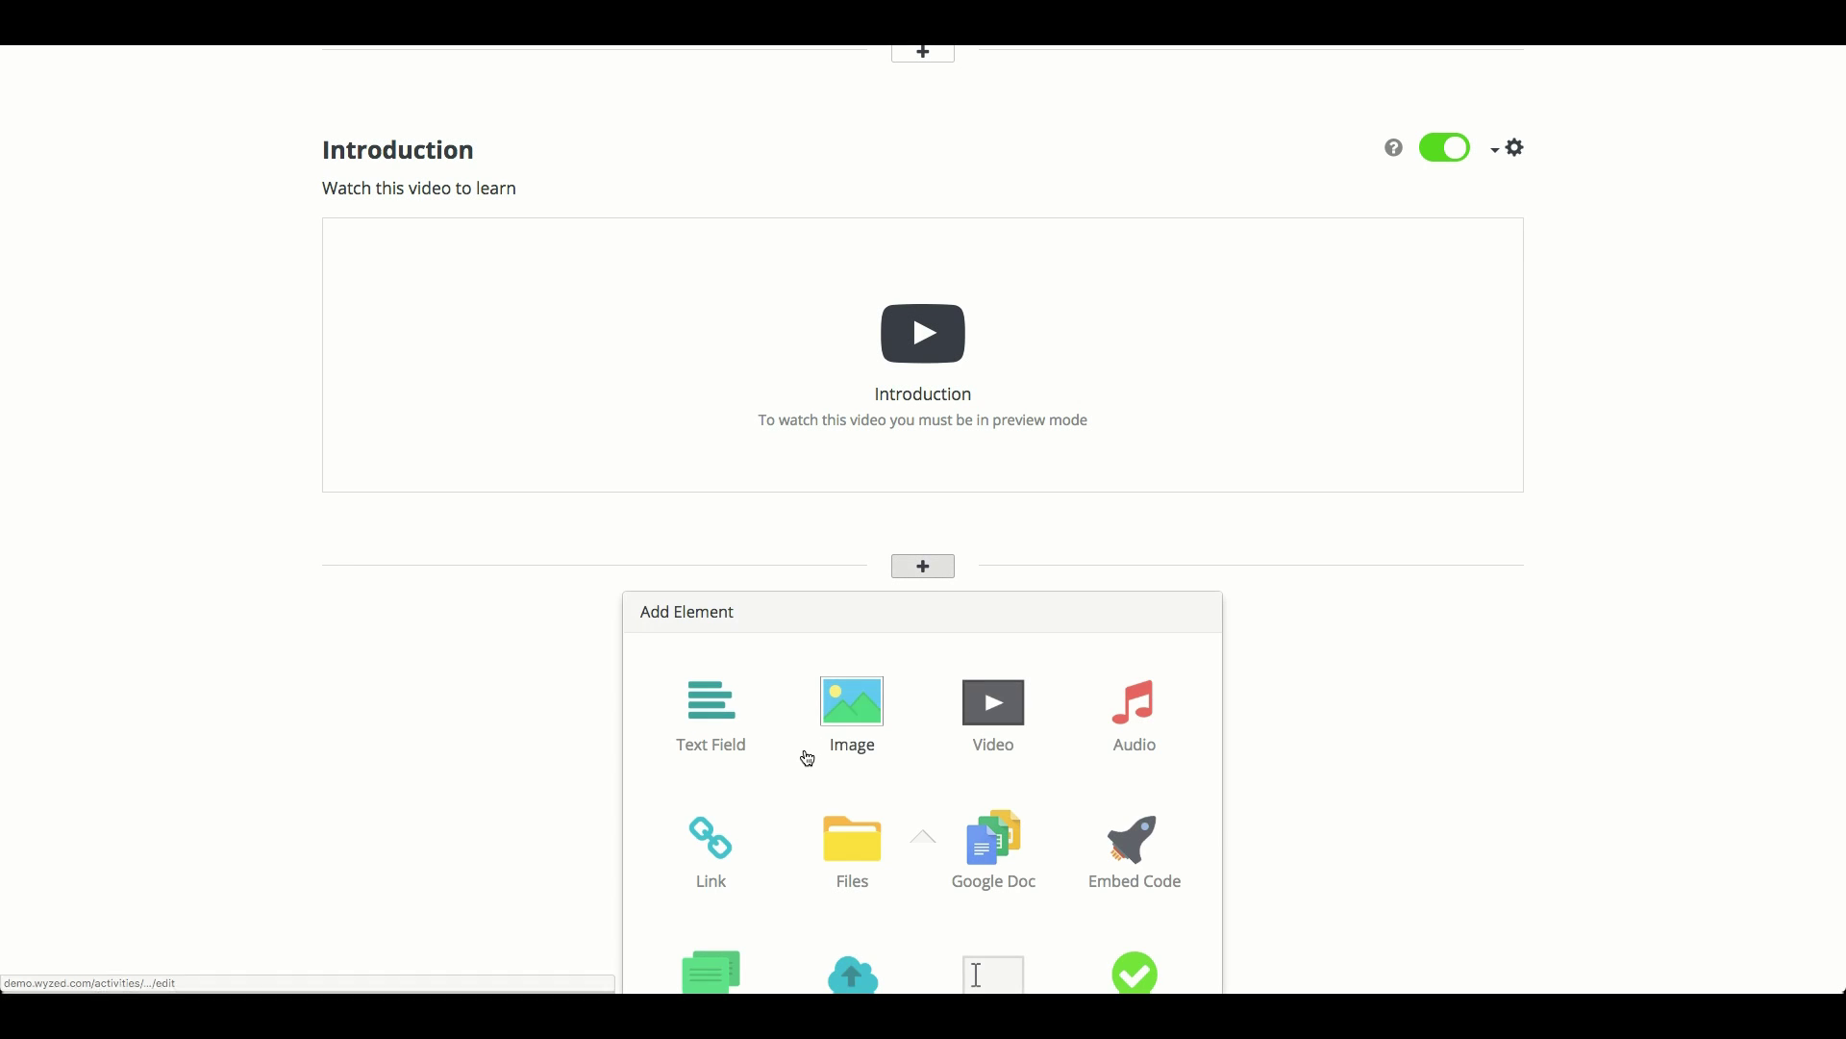
{"action": "scroll", "coordinate": [804, 754], "scroll_direction": "down", "scroll_amount": 2}
{"action": "left_click", "coordinate": [702, 639]}
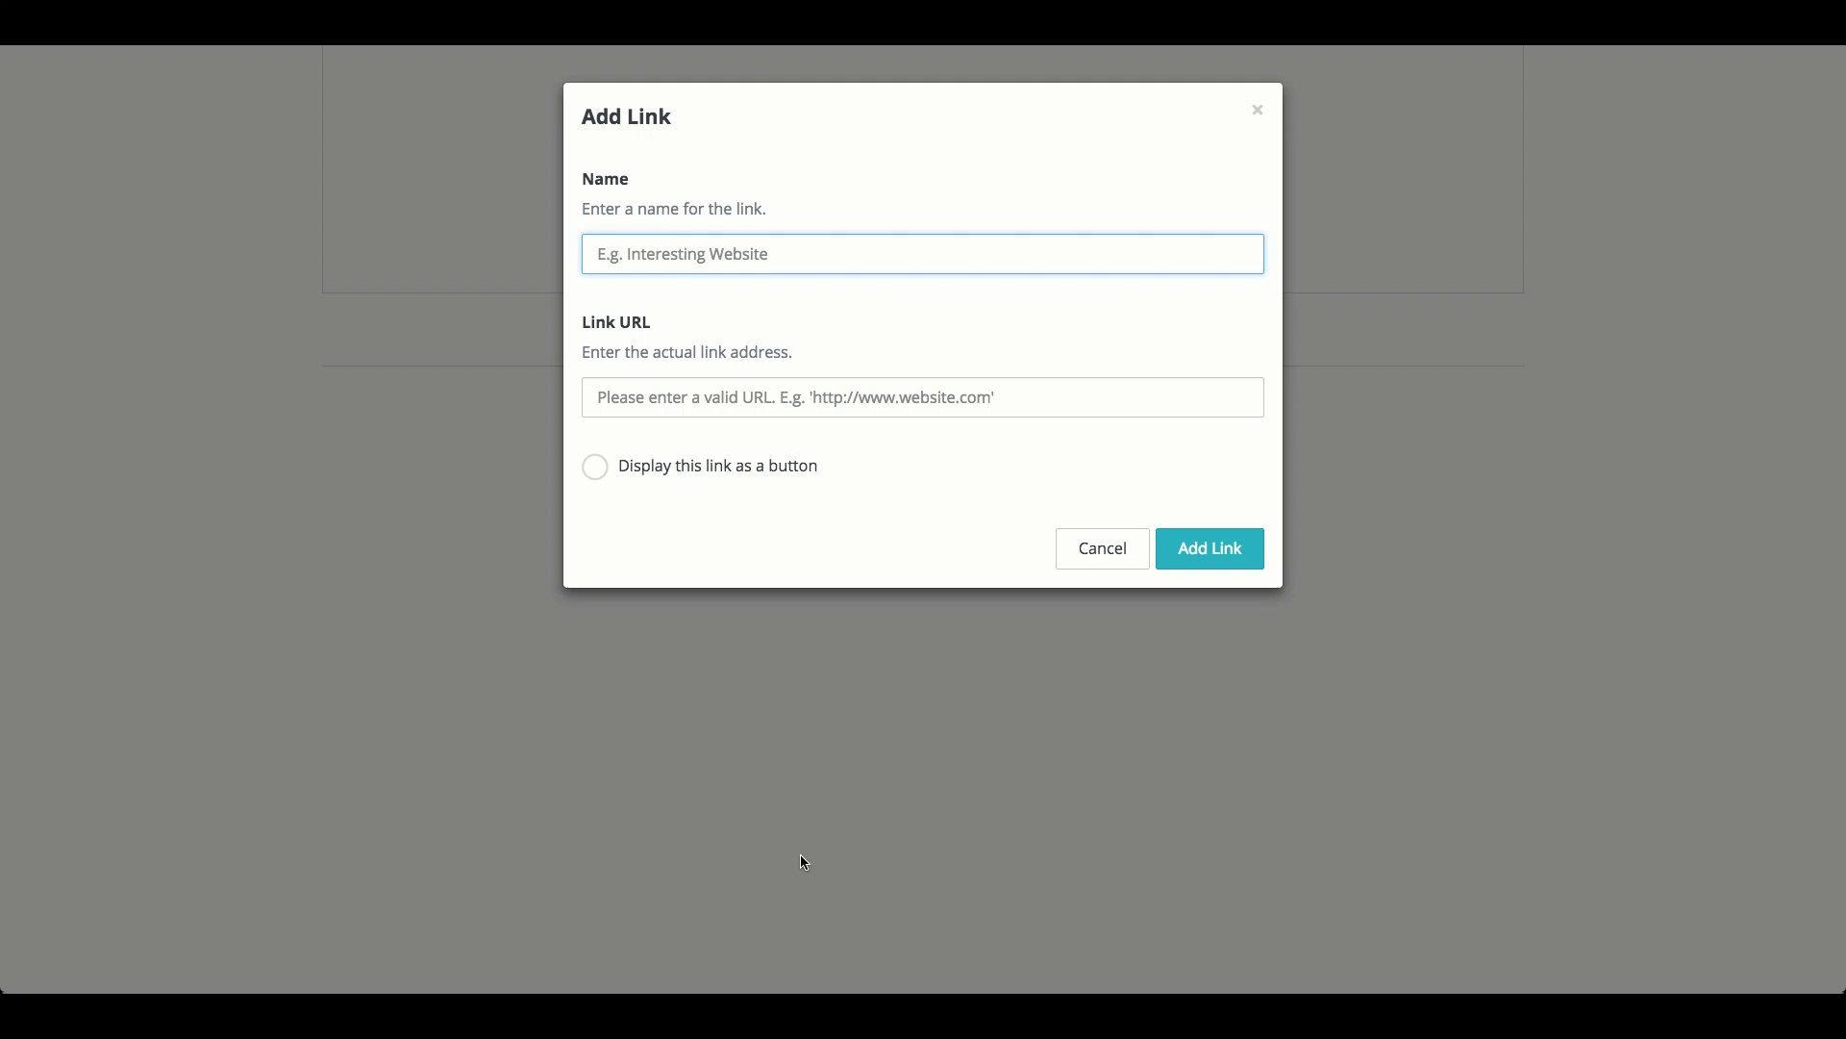
{"action": "type", "text": "Wyzed Website"}
{"action": "key", "text": "Tab"}
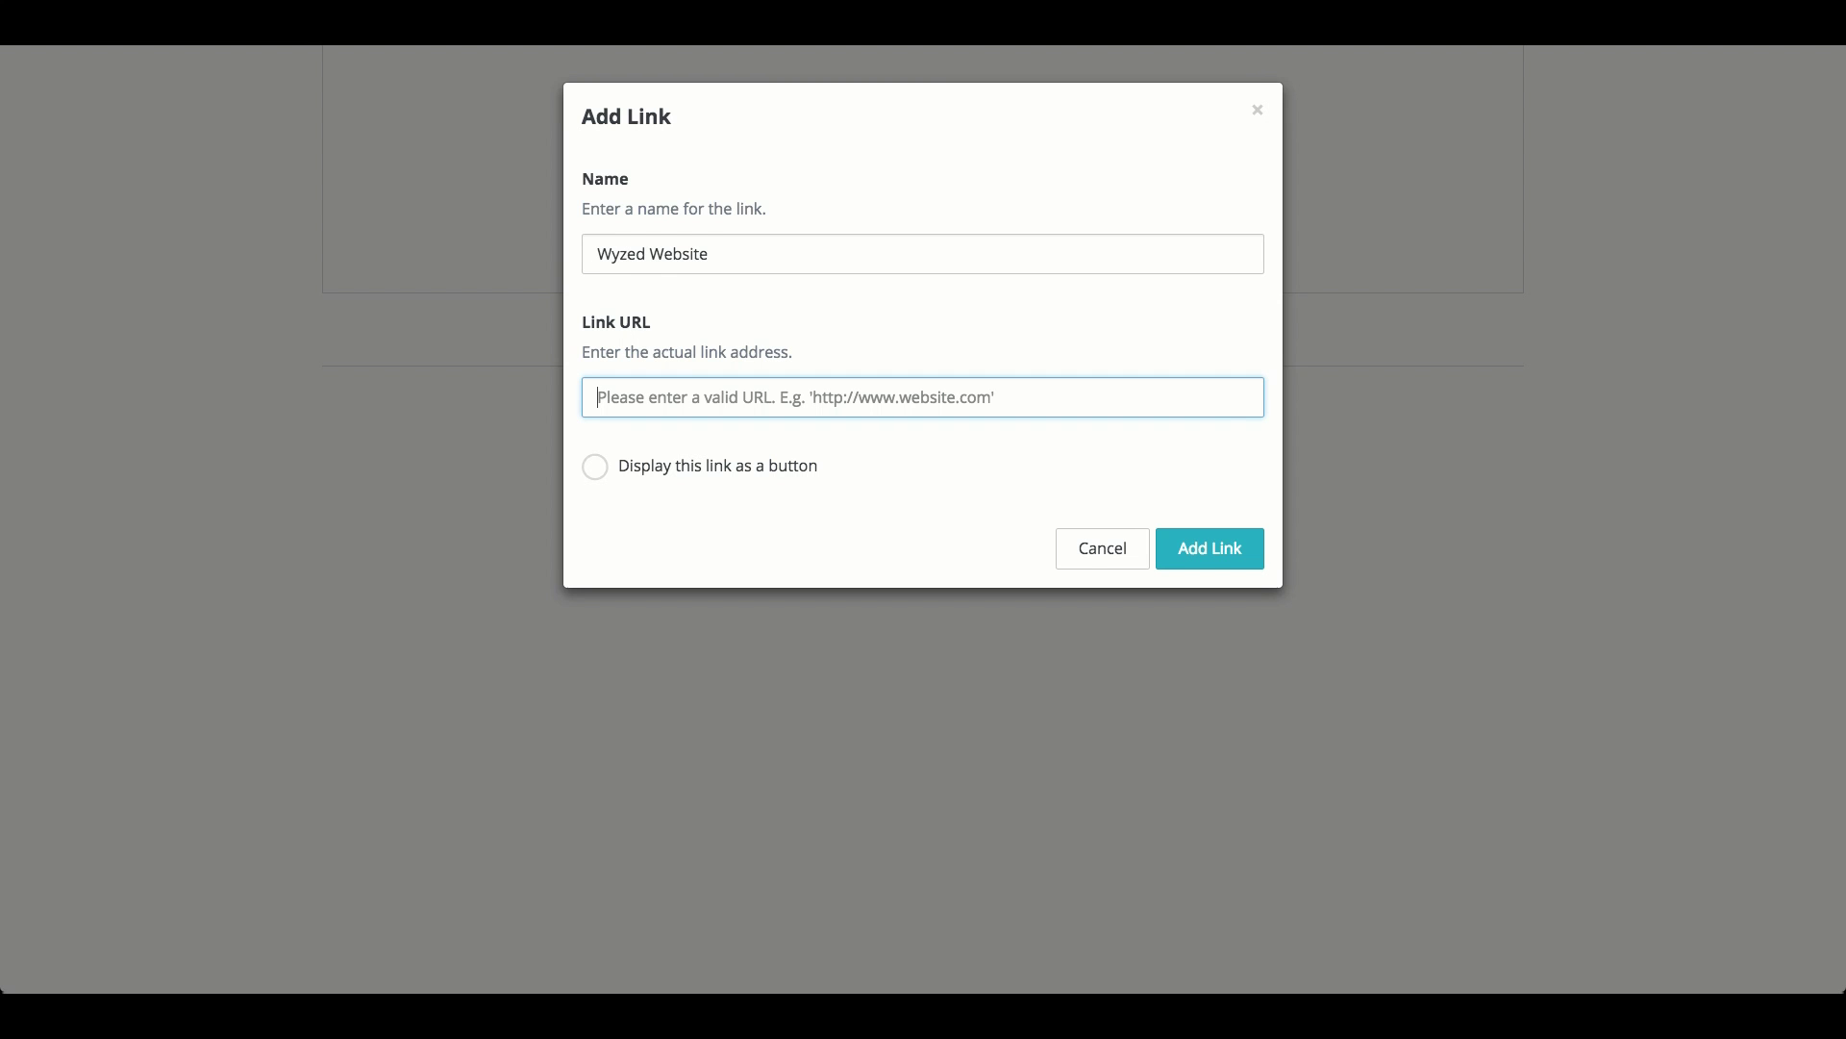
{"action": "type", "text": "https://wyzed.com/"}
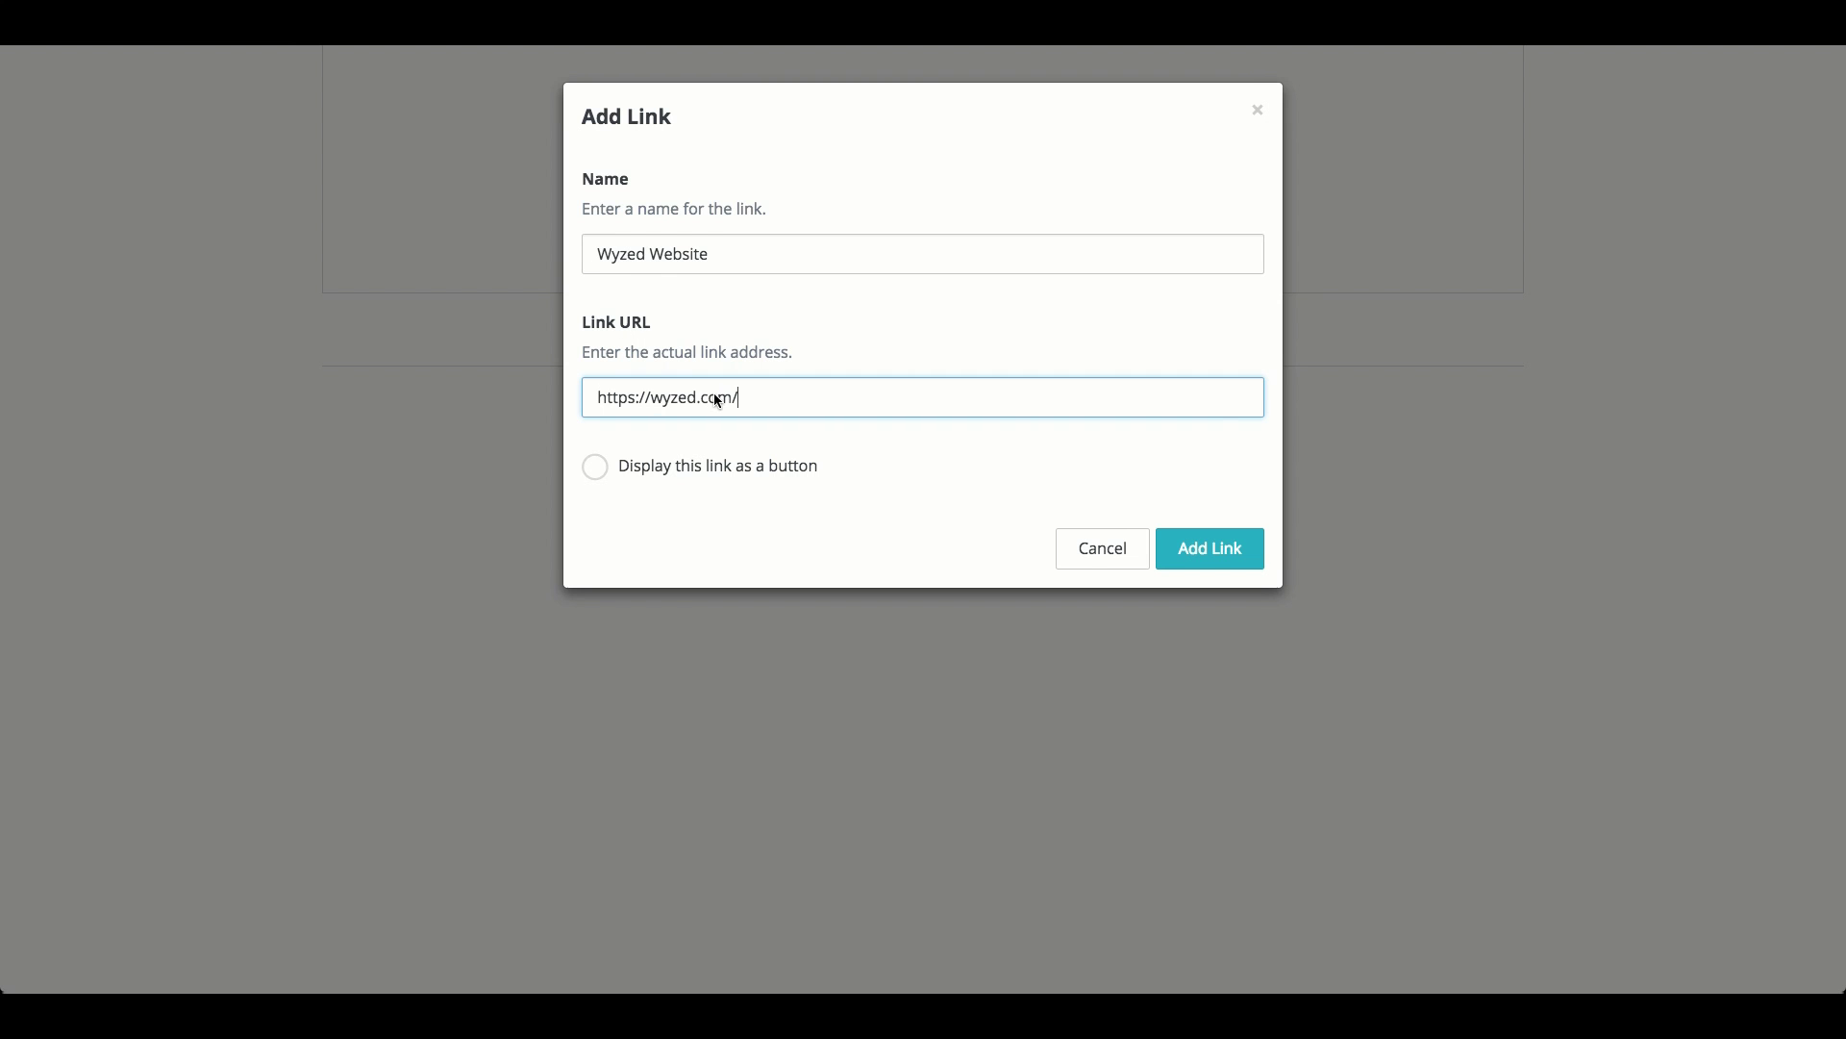
{"action": "left_click", "coordinate": [741, 468]}
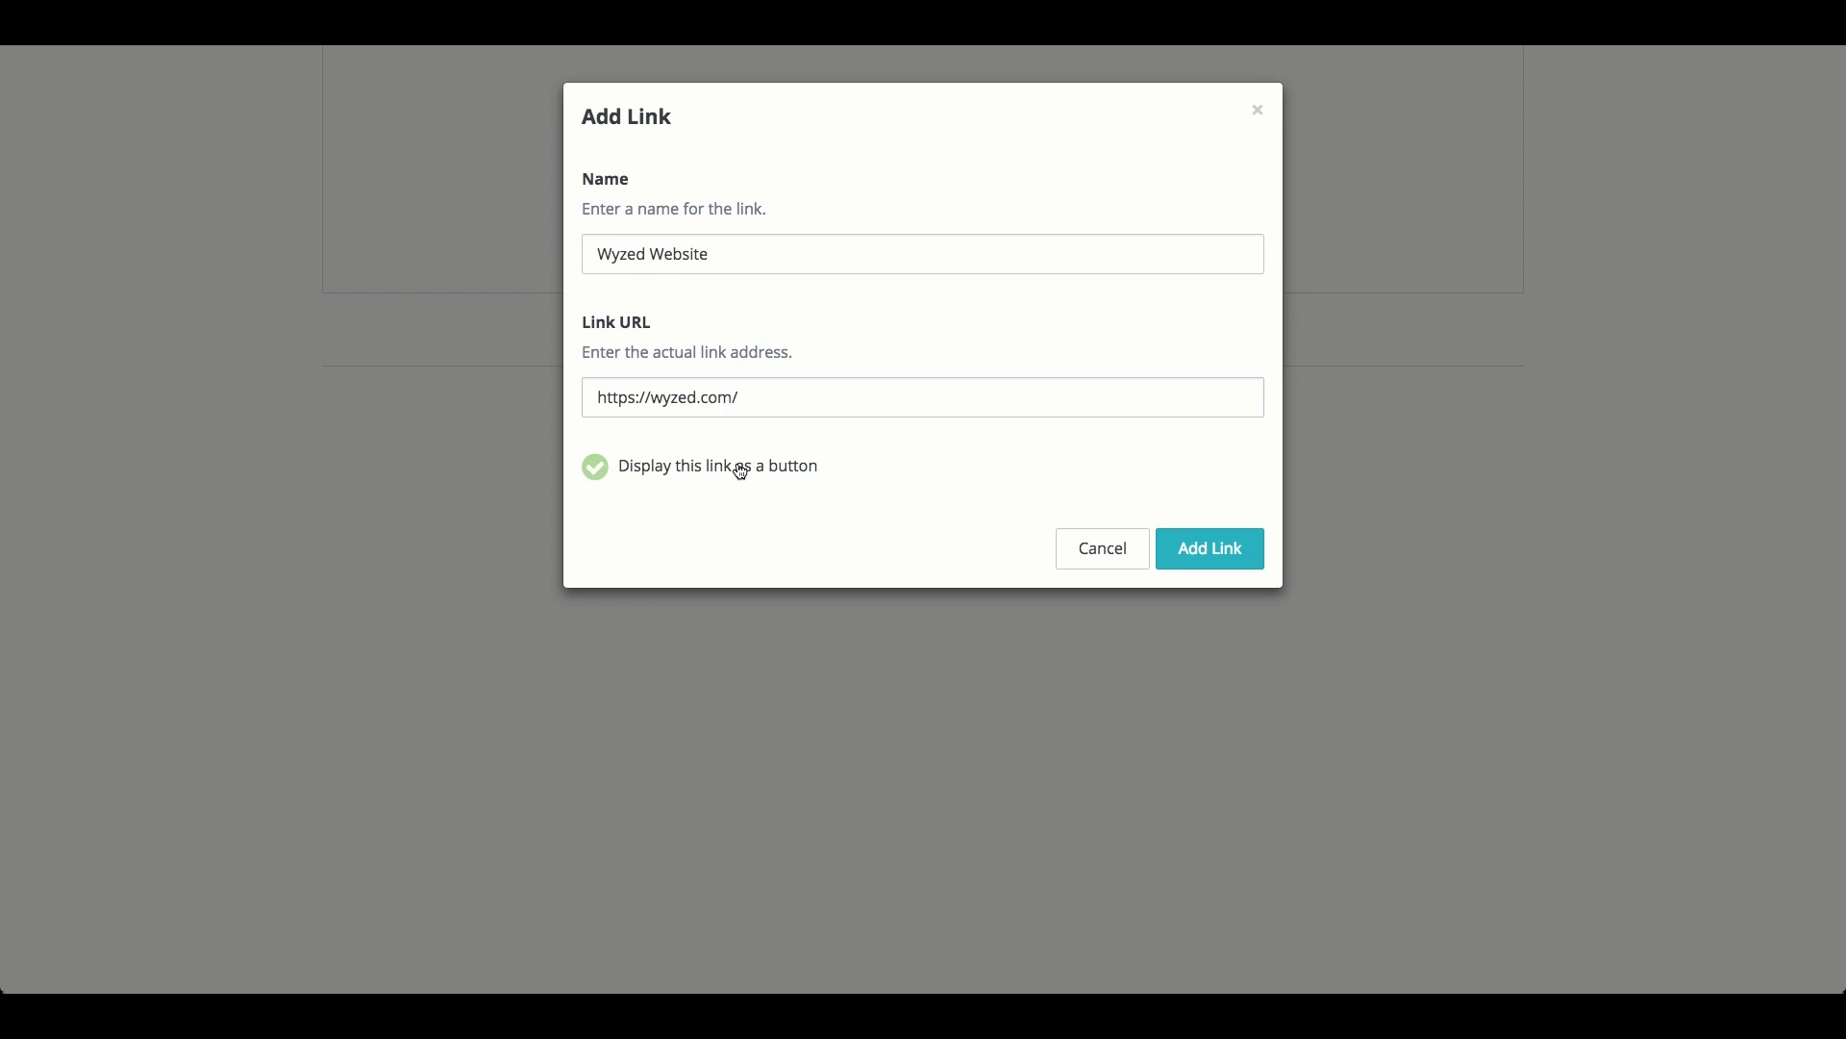
{"action": "left_click", "coordinate": [1236, 550]}
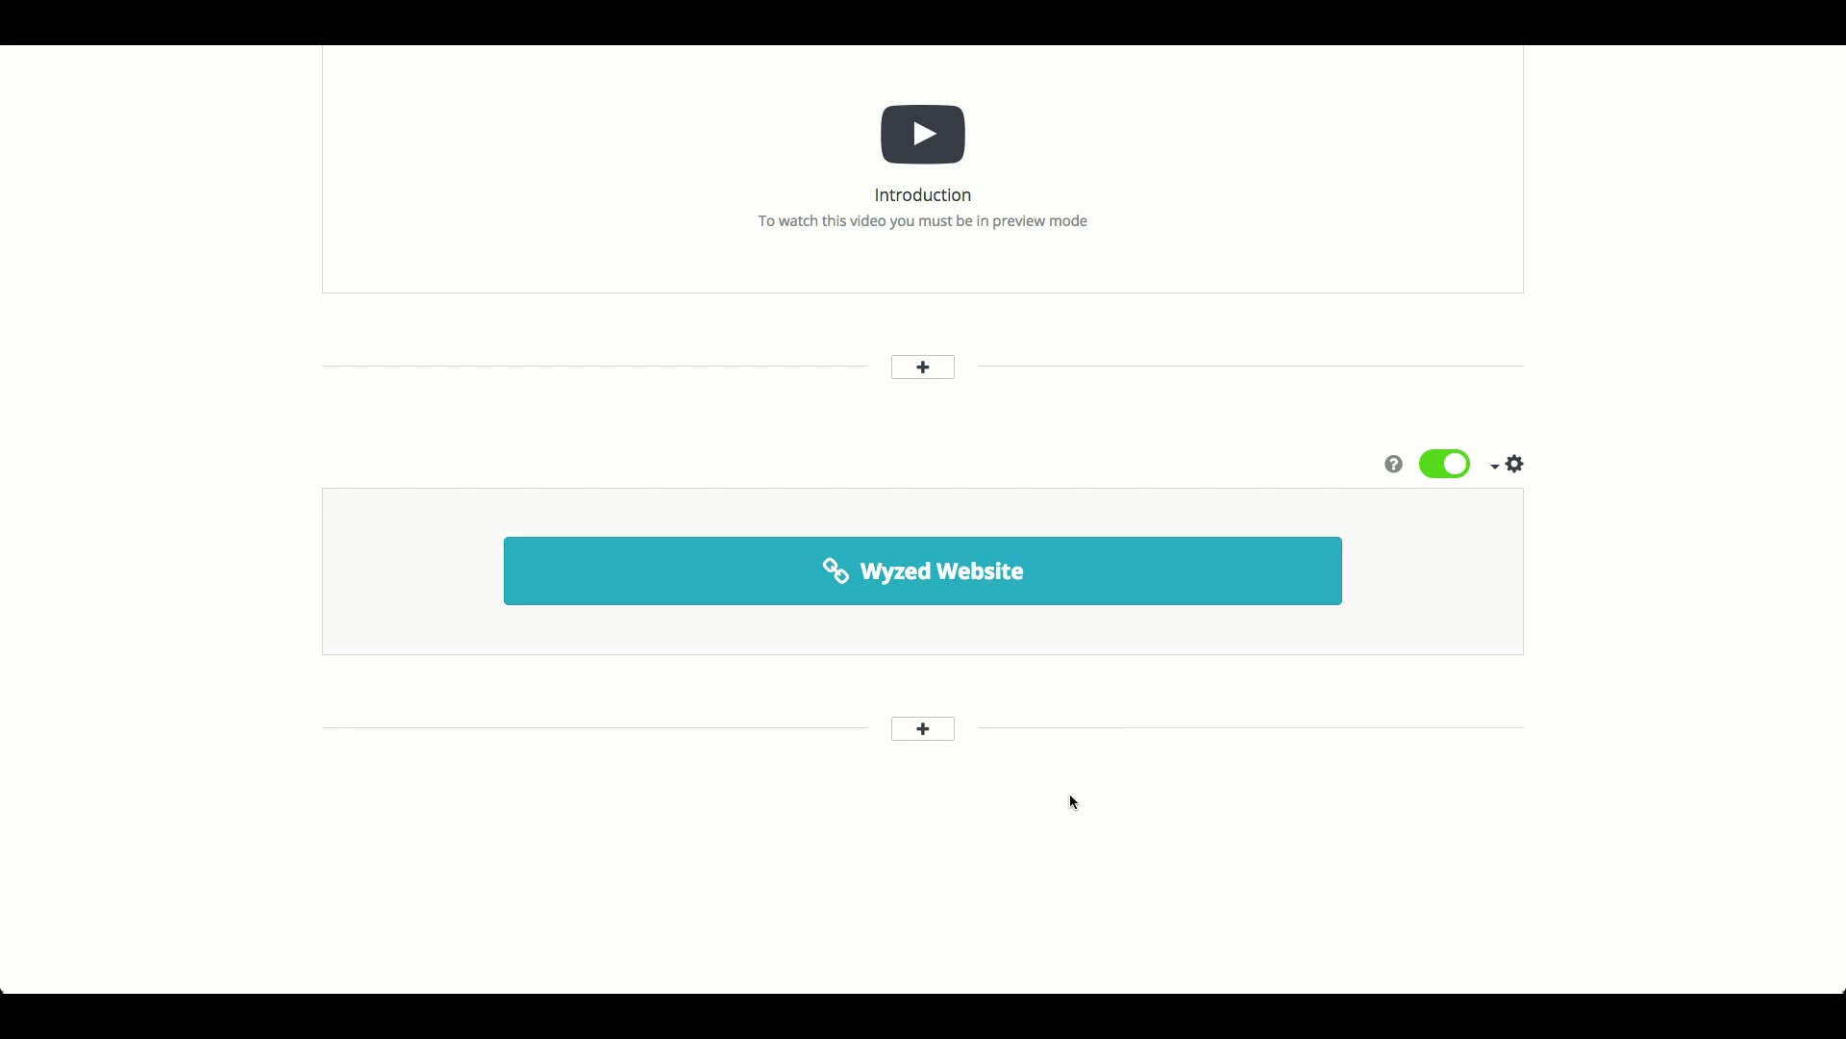
- Add a files element below the Wyzed Website link, named "Picture to download" and described as "Download this picture for future reference."
{"action": "scroll", "coordinate": [935, 639], "scroll_direction": "down", "scroll_amount": 3}
{"action": "scroll", "coordinate": [923, 606], "scroll_direction": "down", "scroll_amount": 3}
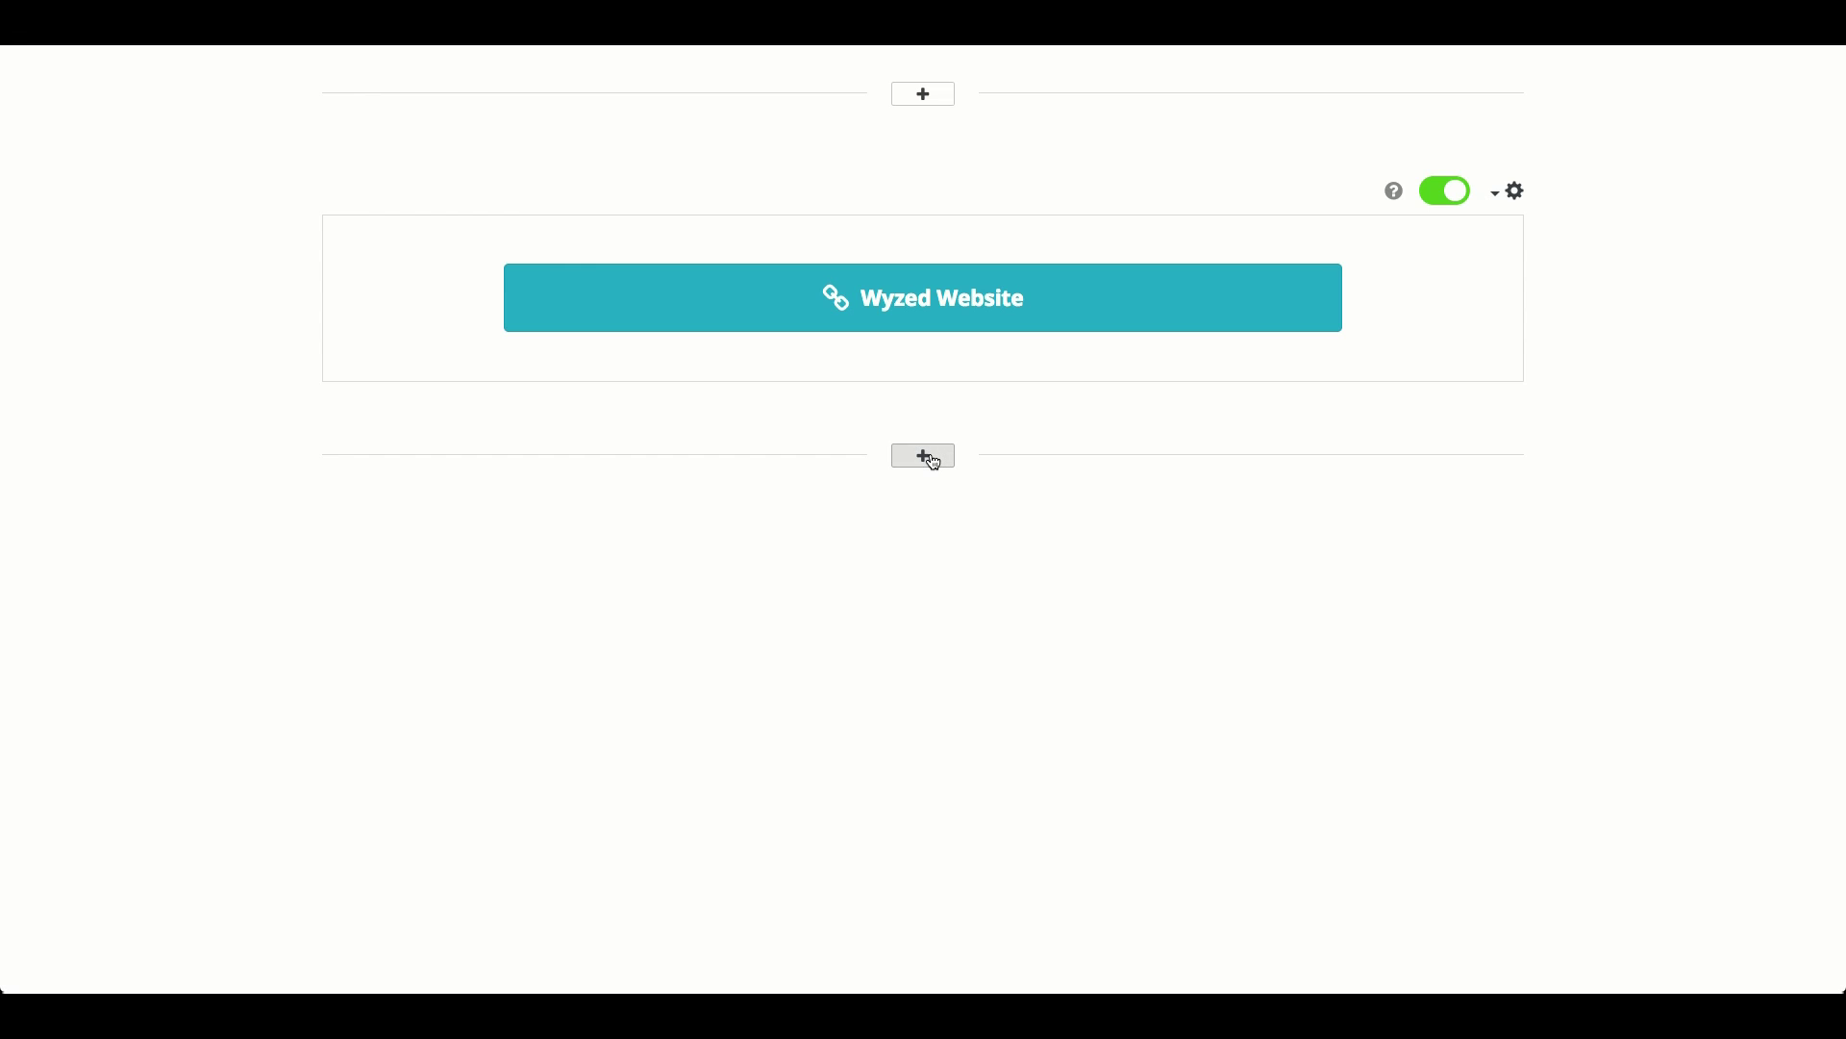
{"action": "left_click", "coordinate": [924, 456]}
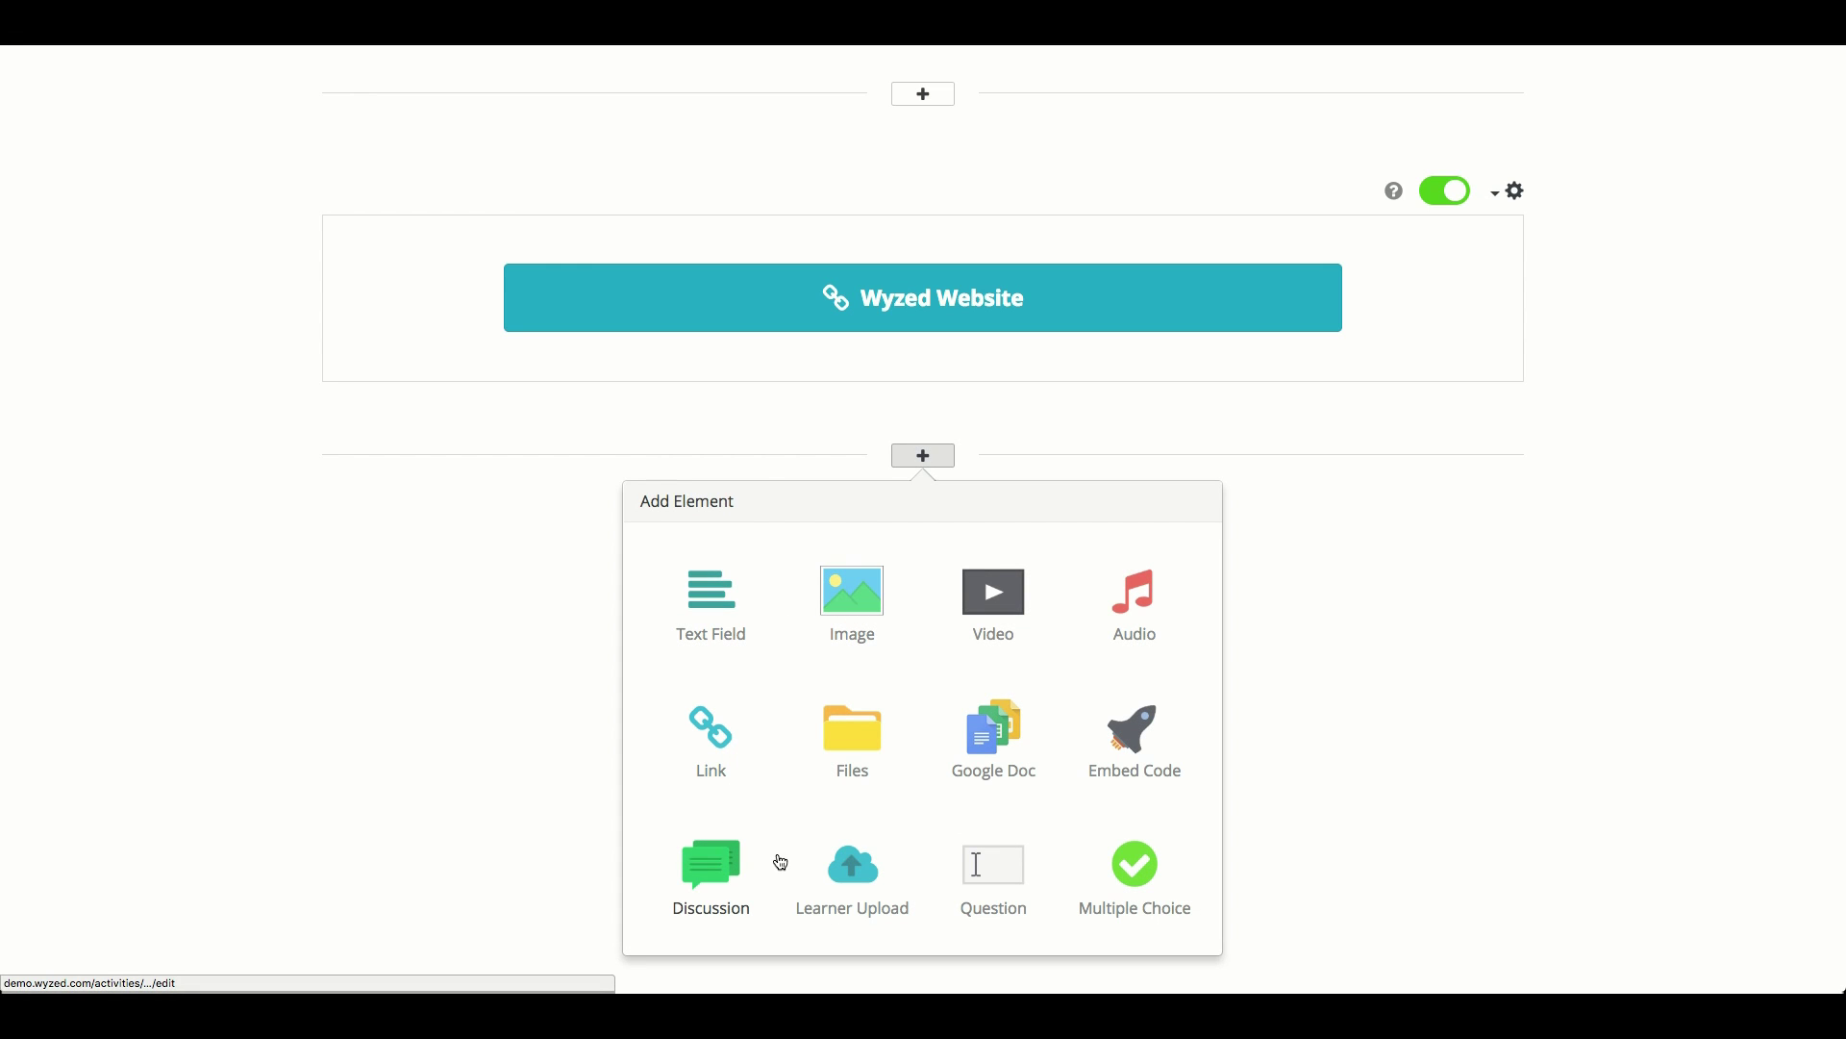
{"action": "left_click", "coordinate": [866, 729]}
{"action": "type", "text": "Picture to "}
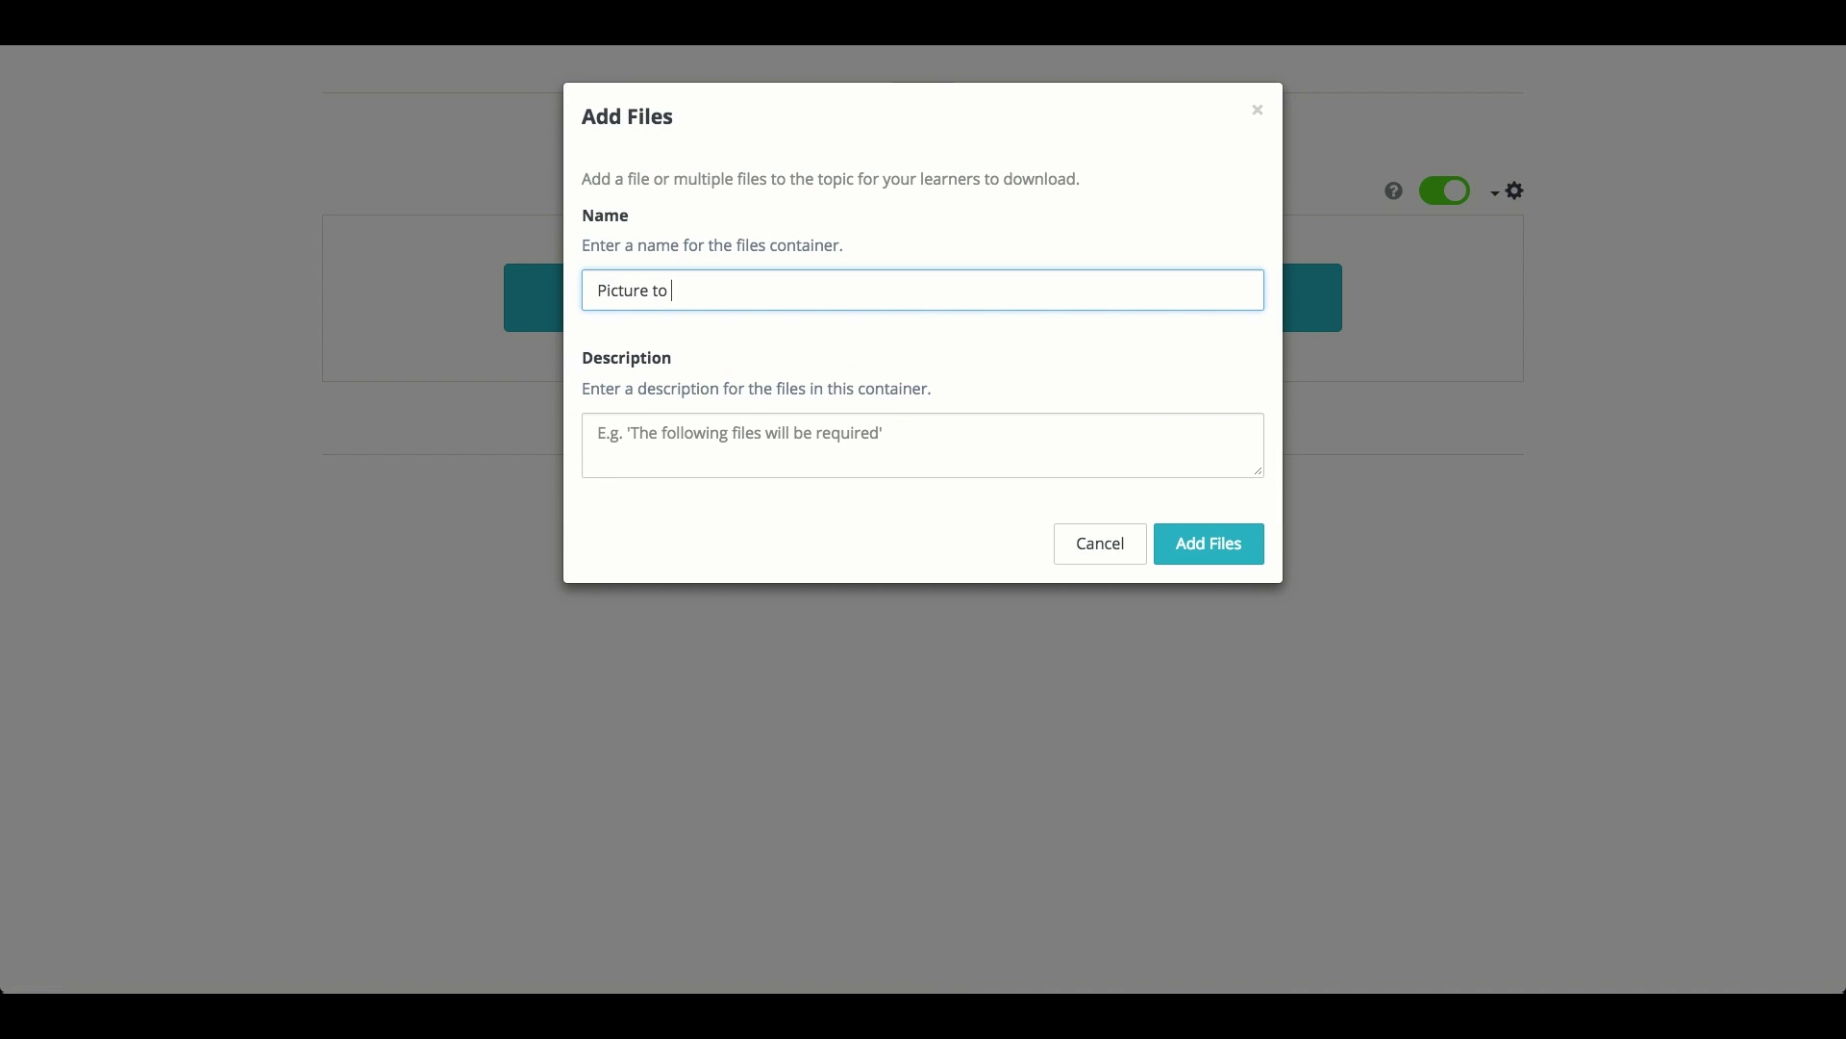
{"action": "type", "text": "download"}
{"action": "key", "text": "Tab"}
{"action": "type", "text": "Download this picture for future reference."}
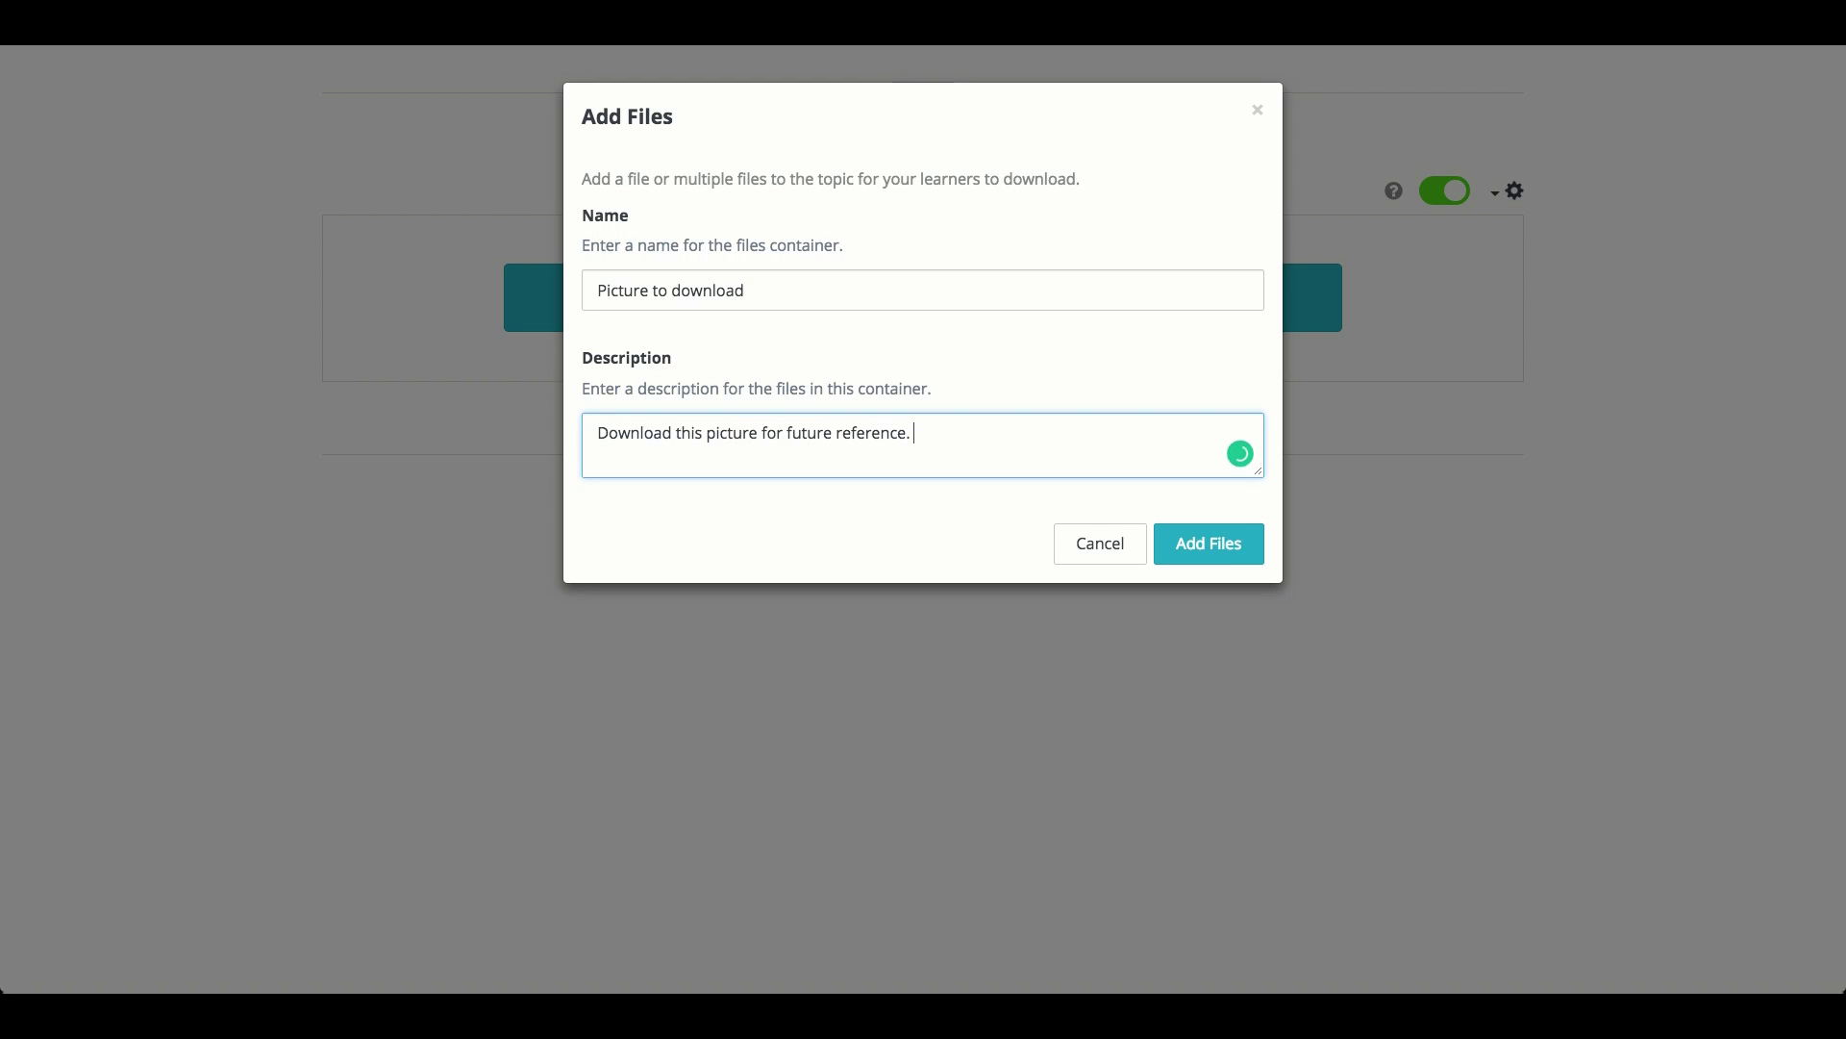
{"action": "left_click", "coordinate": [1210, 546]}
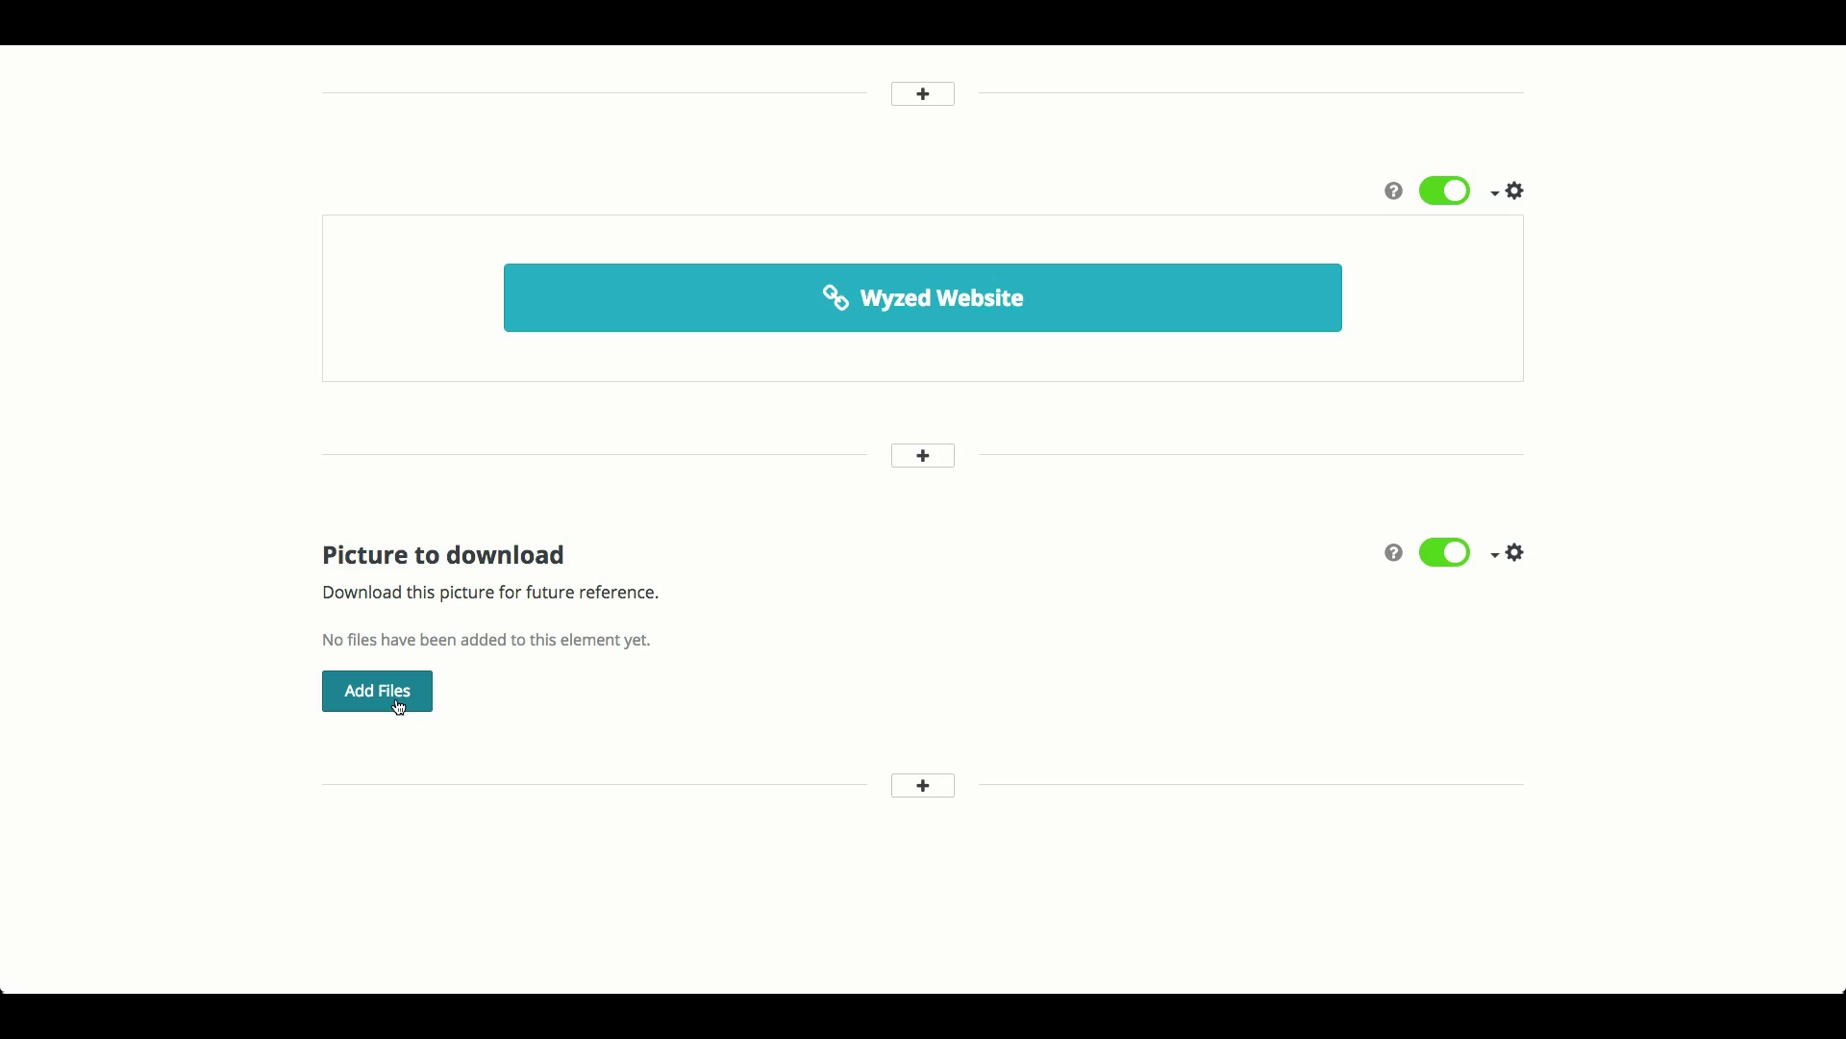
- Upload "Salesforce Certifiction.pdf" to the "Picture to download" files element
{"action": "left_click", "coordinate": [400, 709]}
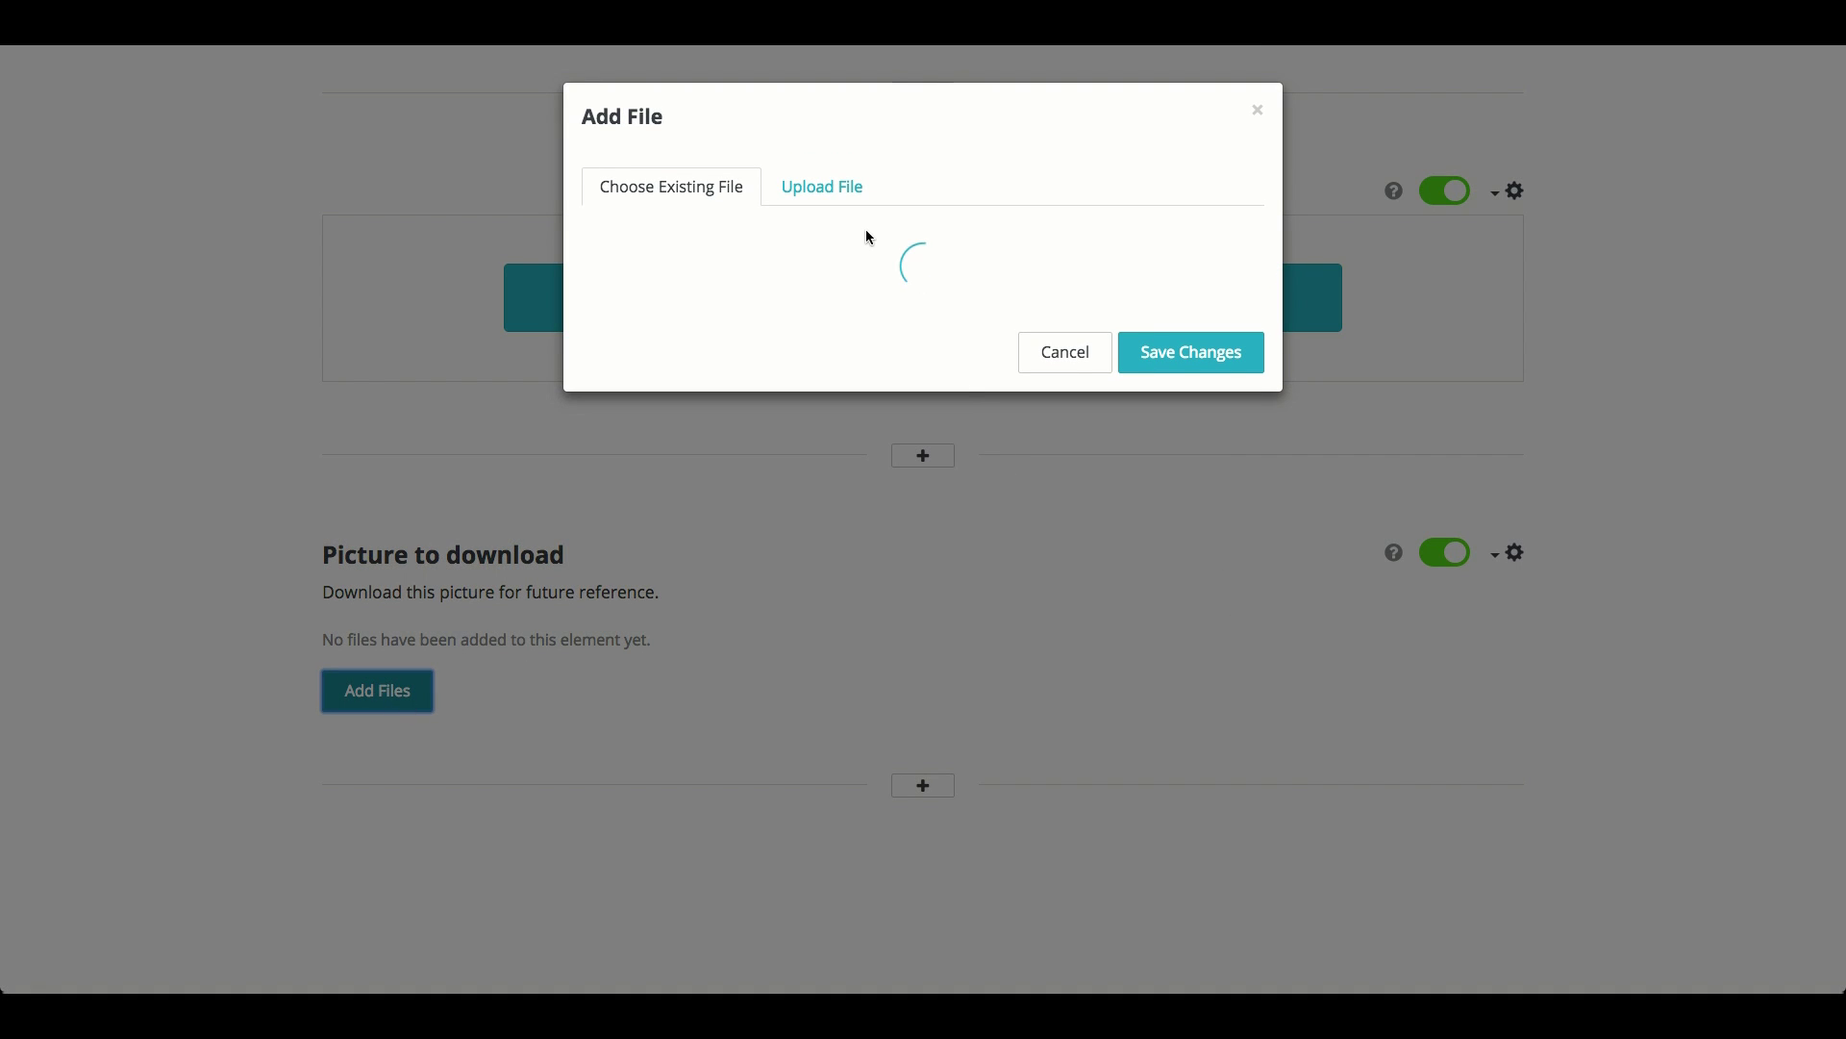
{"action": "left_click", "coordinate": [846, 192]}
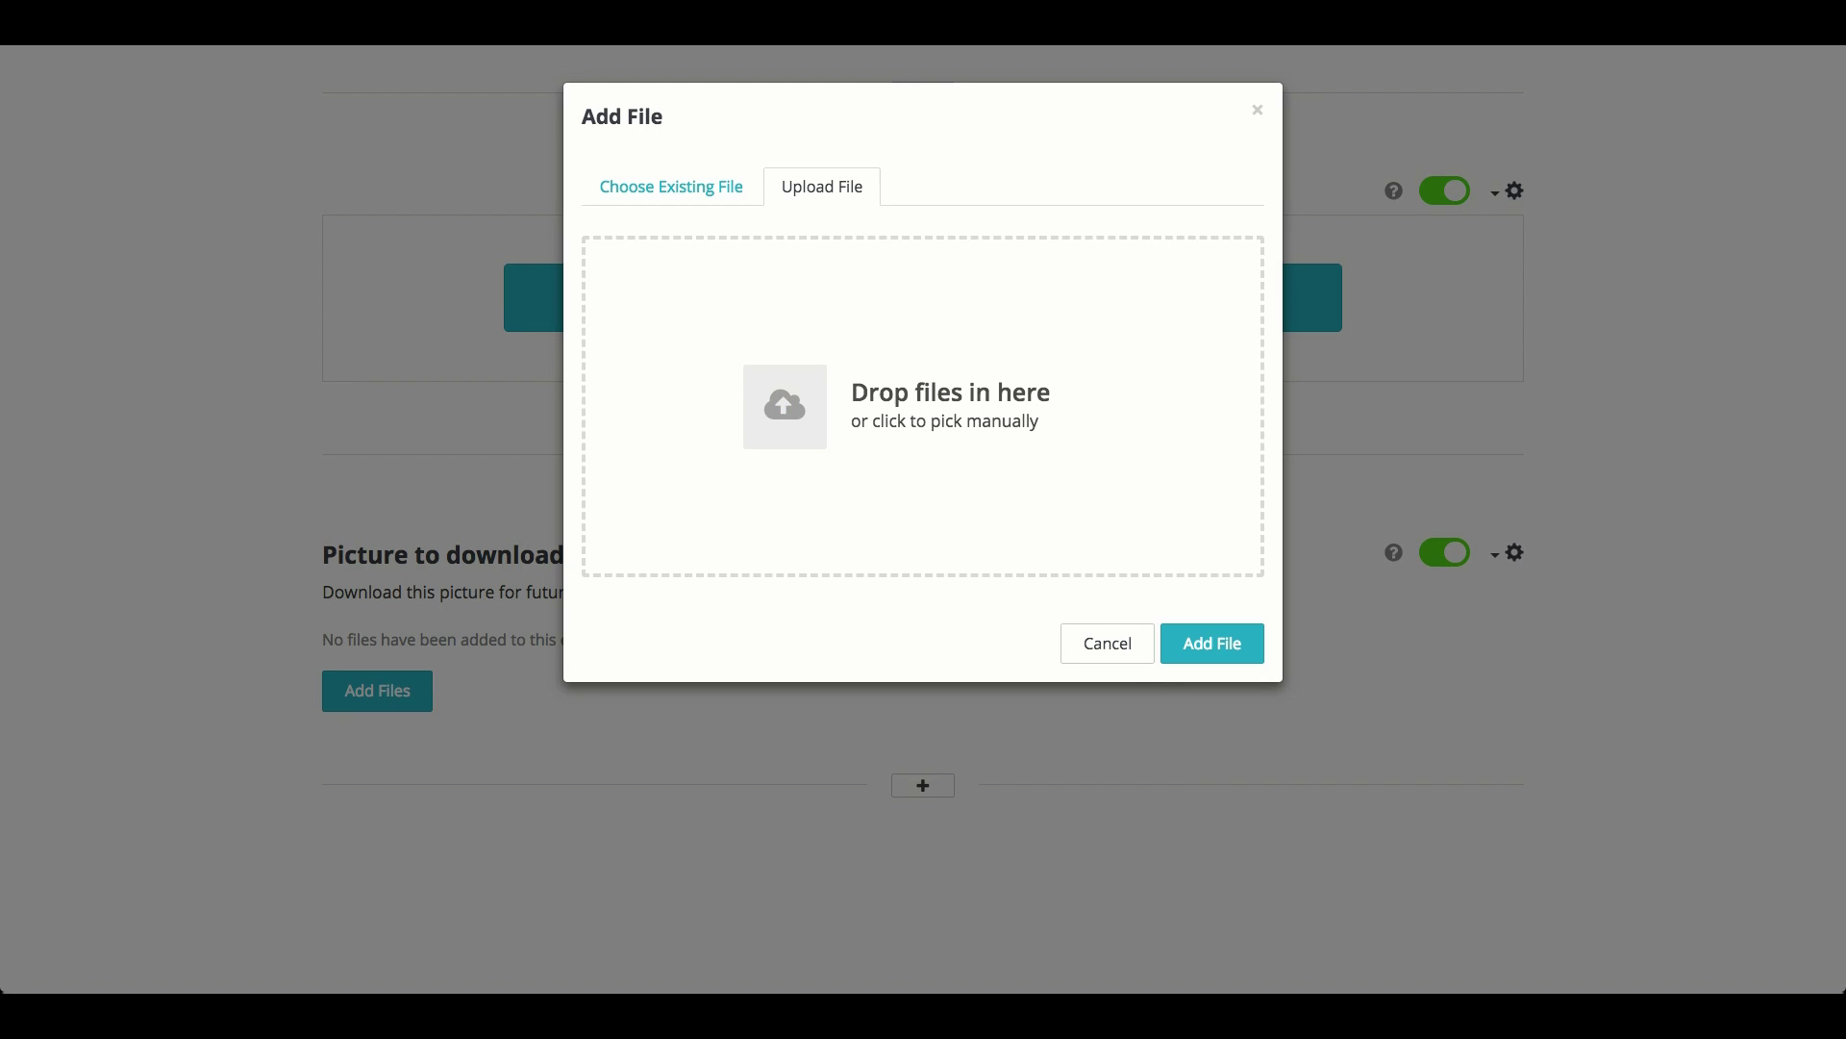
{"action": "left_click_drag", "start_coordinate": [1170, 792], "coordinate": [879, 400]}
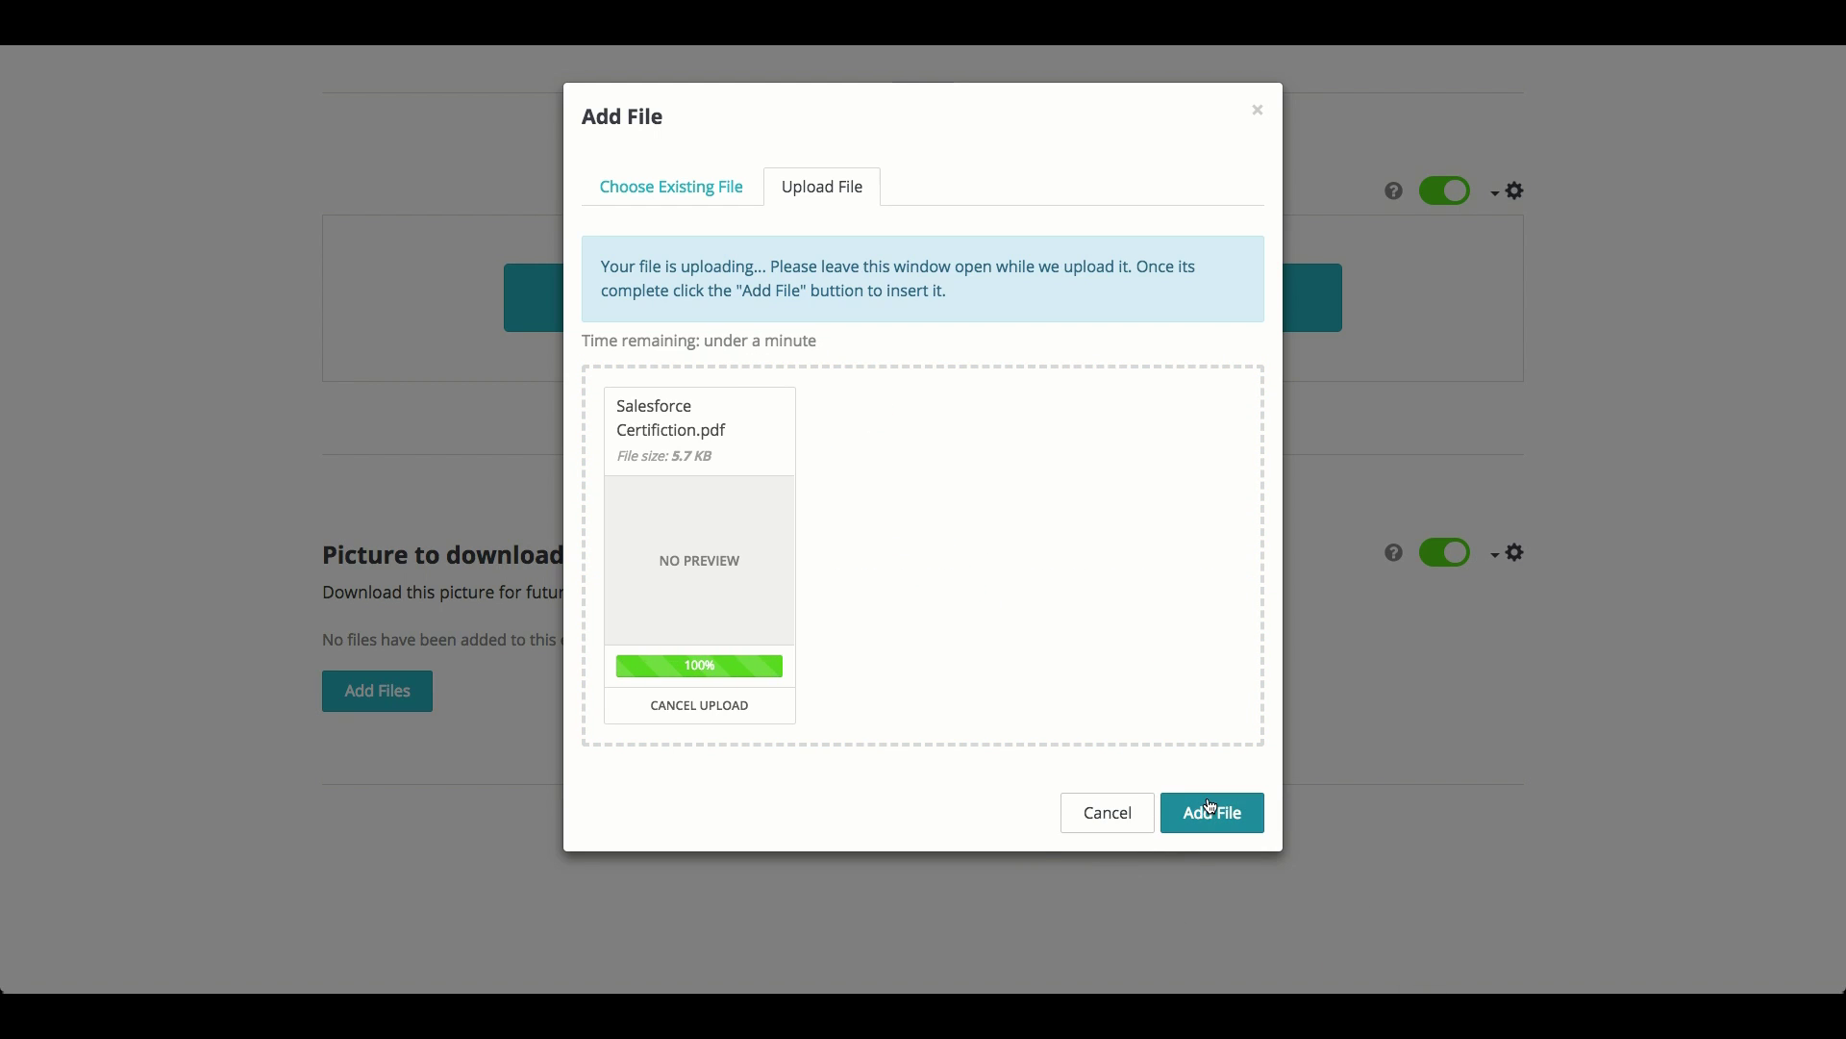
{"action": "left_click", "coordinate": [1226, 651]}
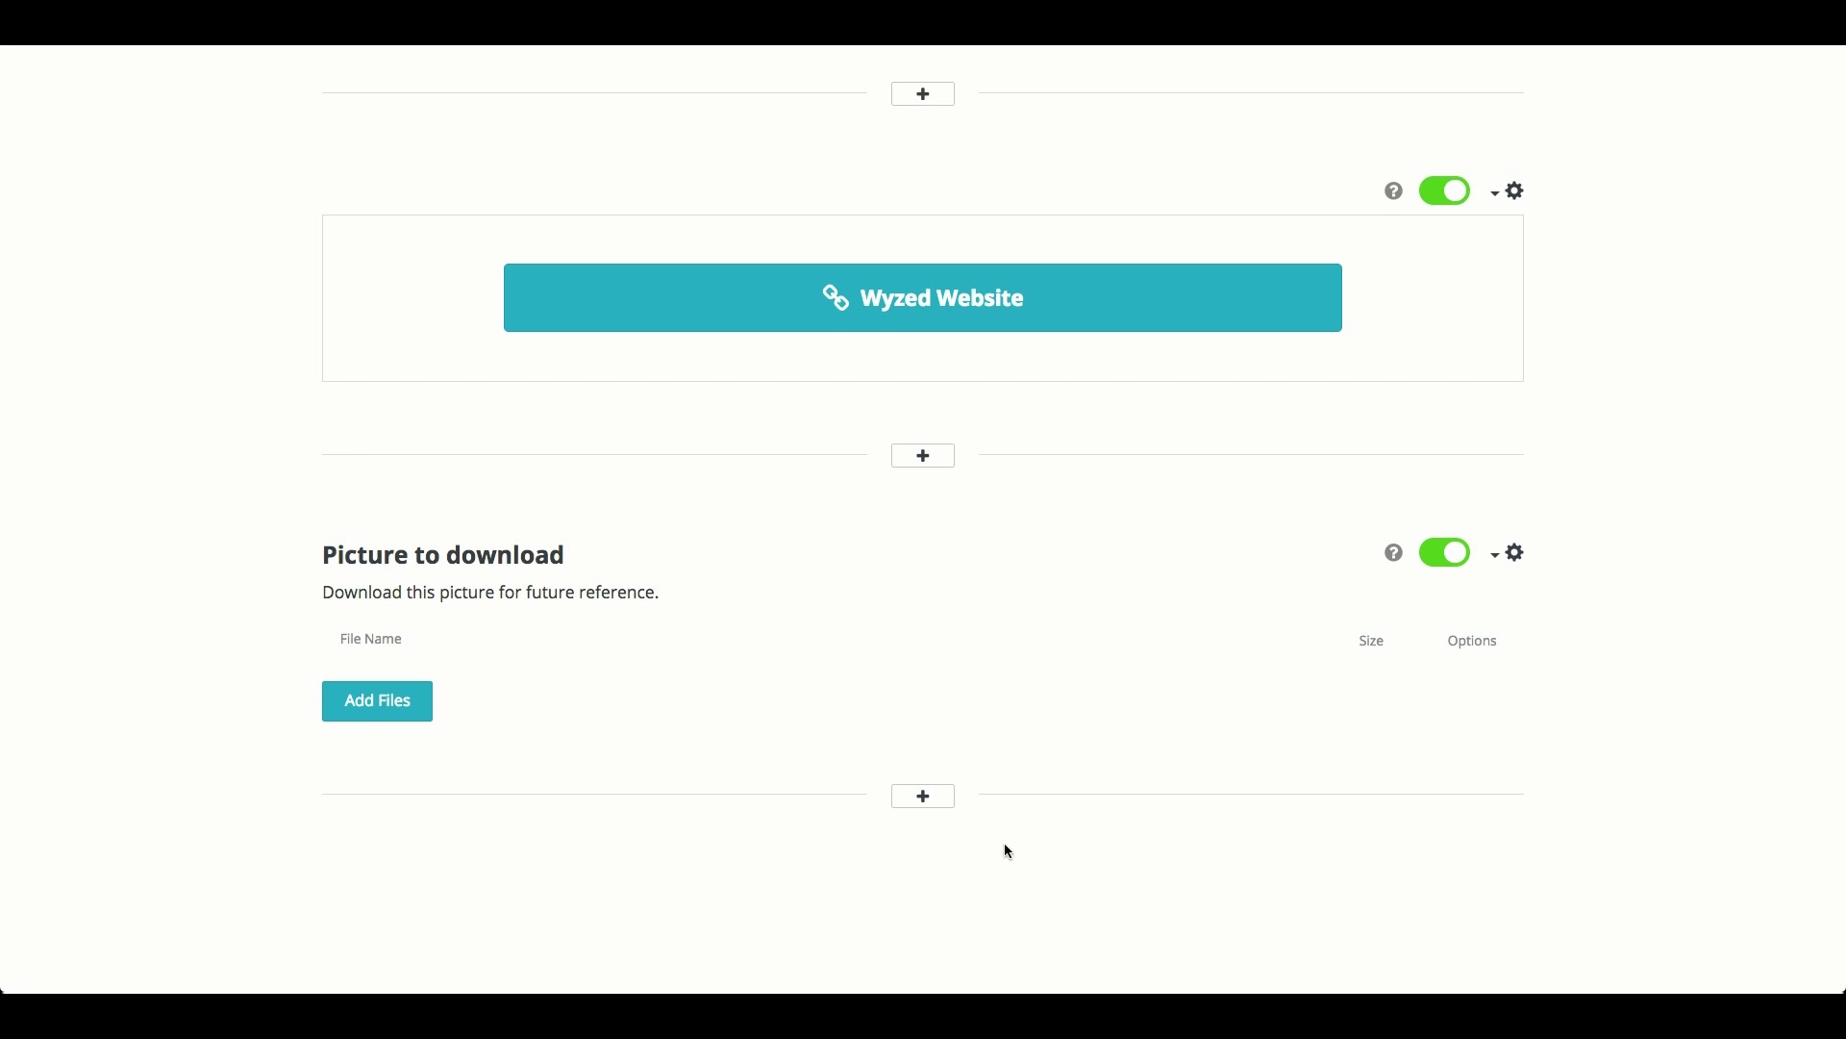
- Add a discussion below the files element, named "Introduce yourself" and described as "Tell us a bit about yourself."
{"action": "scroll", "coordinate": [1001, 845], "scroll_direction": "down", "scroll_amount": 1}
{"action": "scroll", "coordinate": [1001, 853], "scroll_direction": "down", "scroll_amount": 1}
{"action": "left_click", "coordinate": [923, 732]}
{"action": "scroll", "coordinate": [923, 741], "scroll_direction": "down", "scroll_amount": 4}
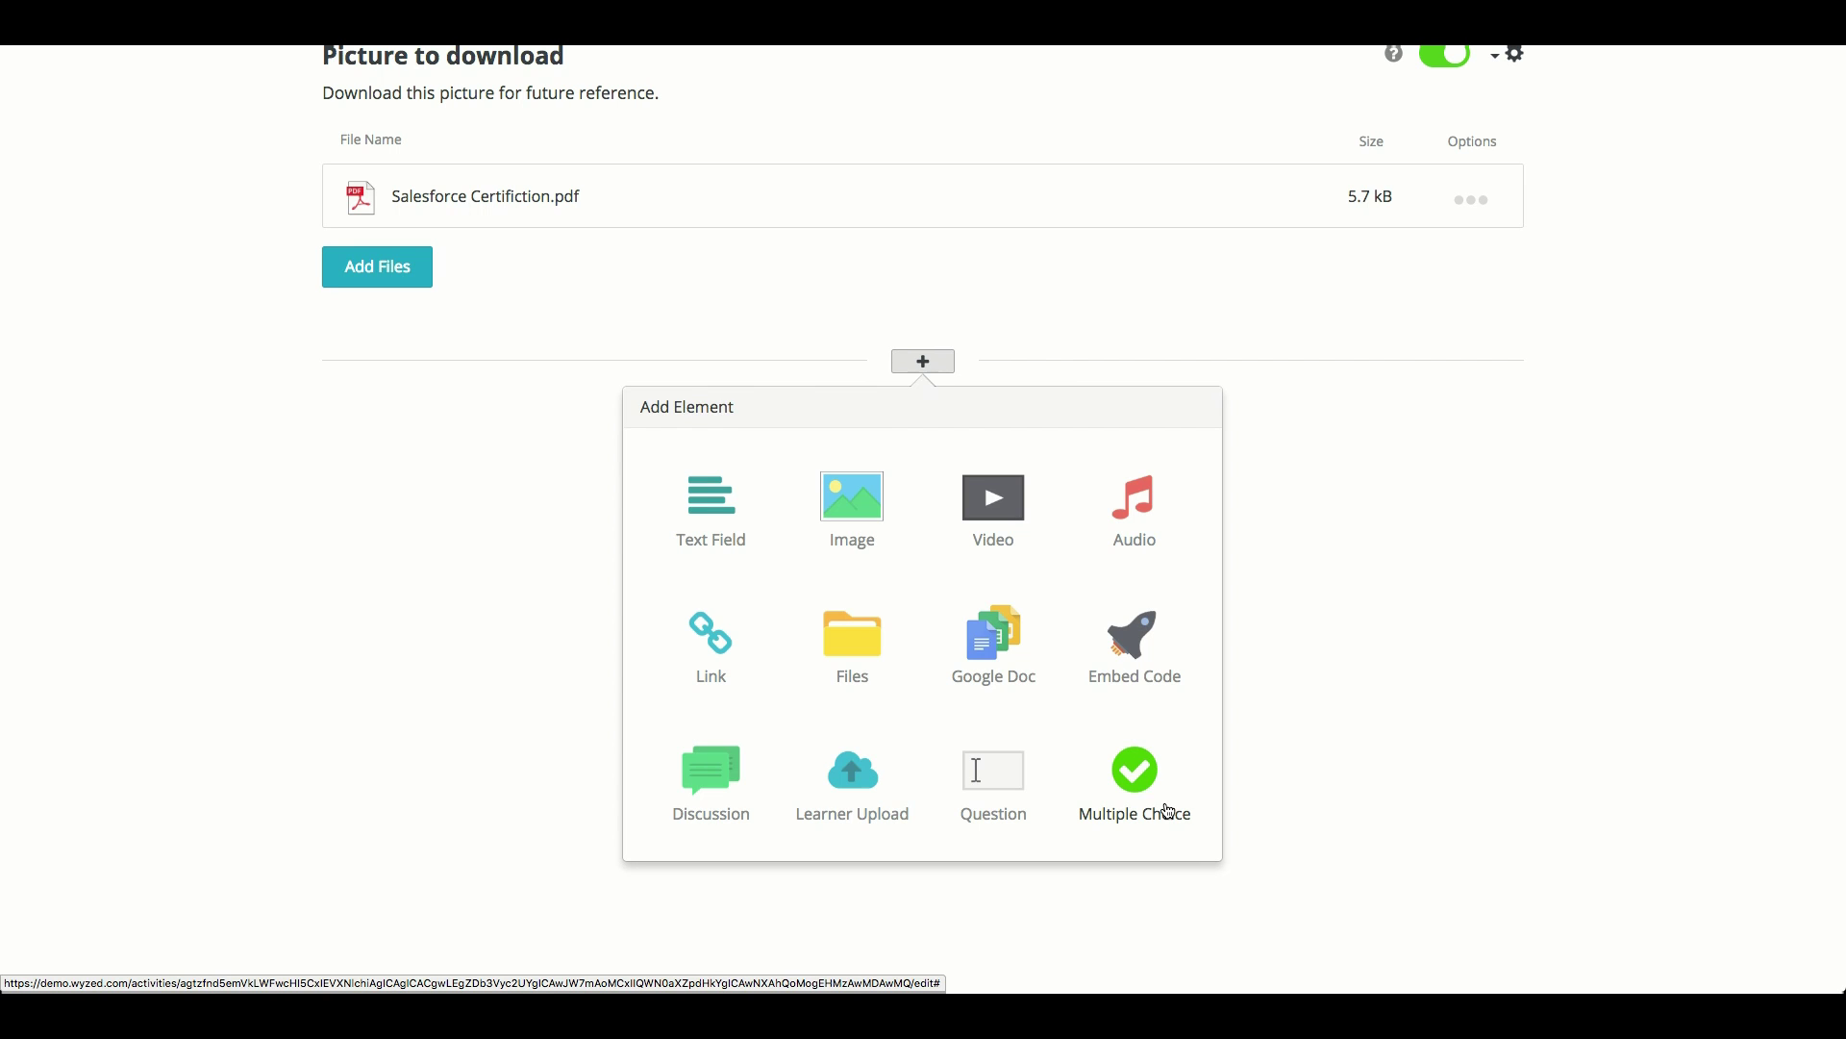
{"action": "scroll", "coordinate": [1096, 817], "scroll_direction": "down", "scroll_amount": 1}
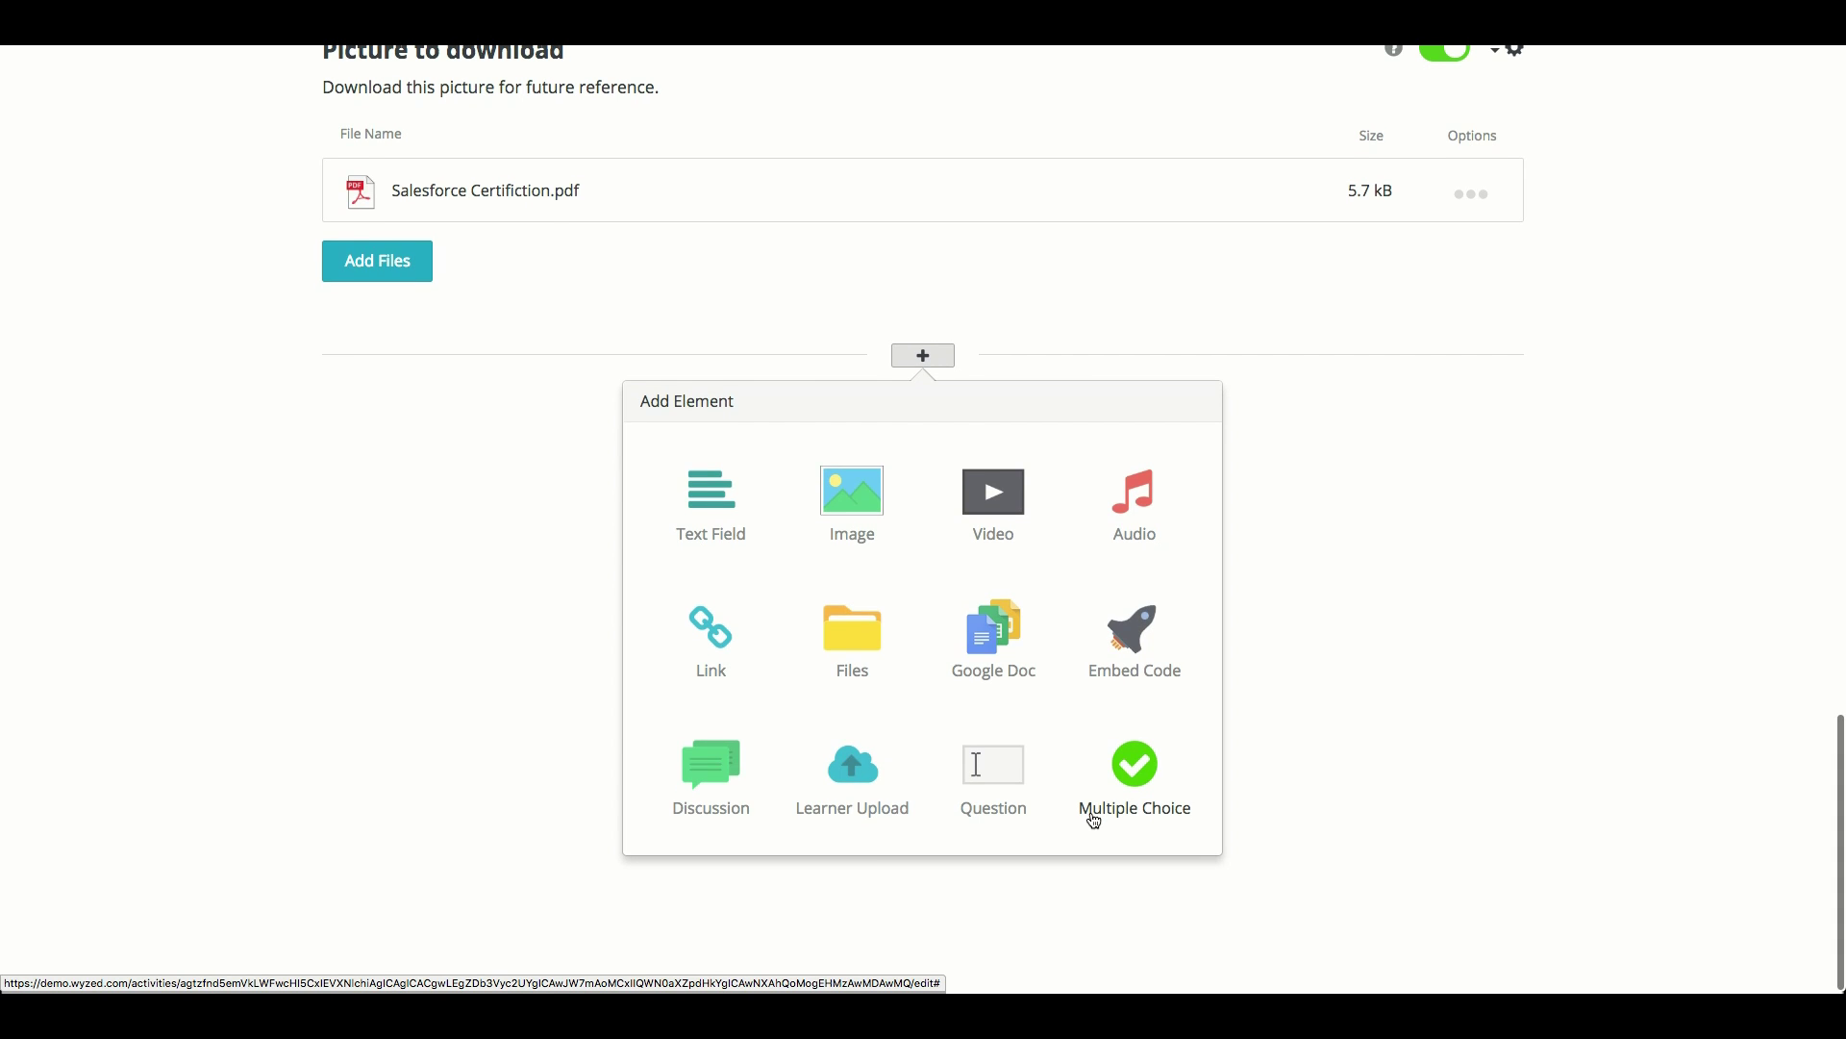
{"action": "left_click", "coordinate": [723, 773]}
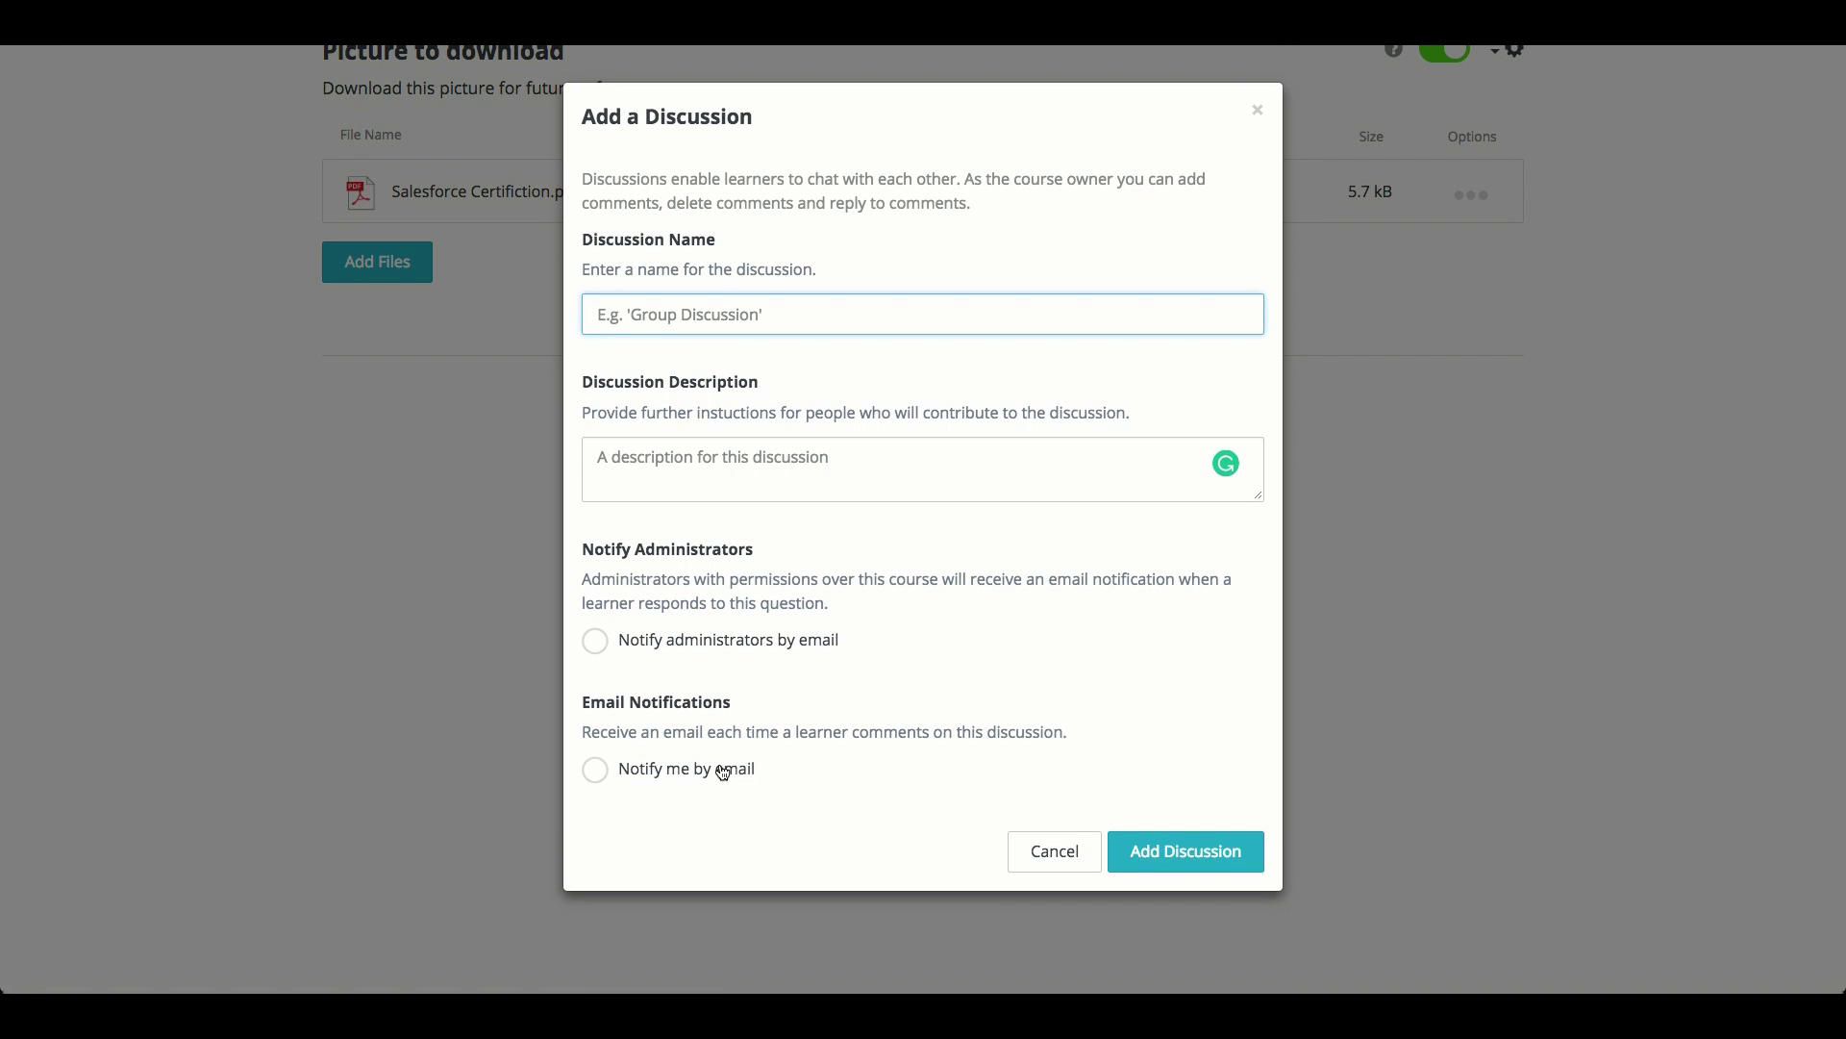
{"action": "type", "text": "Introduce yourself"}
{"action": "key", "text": "Tab"}
{"action": "type", "text": "Tell us"}
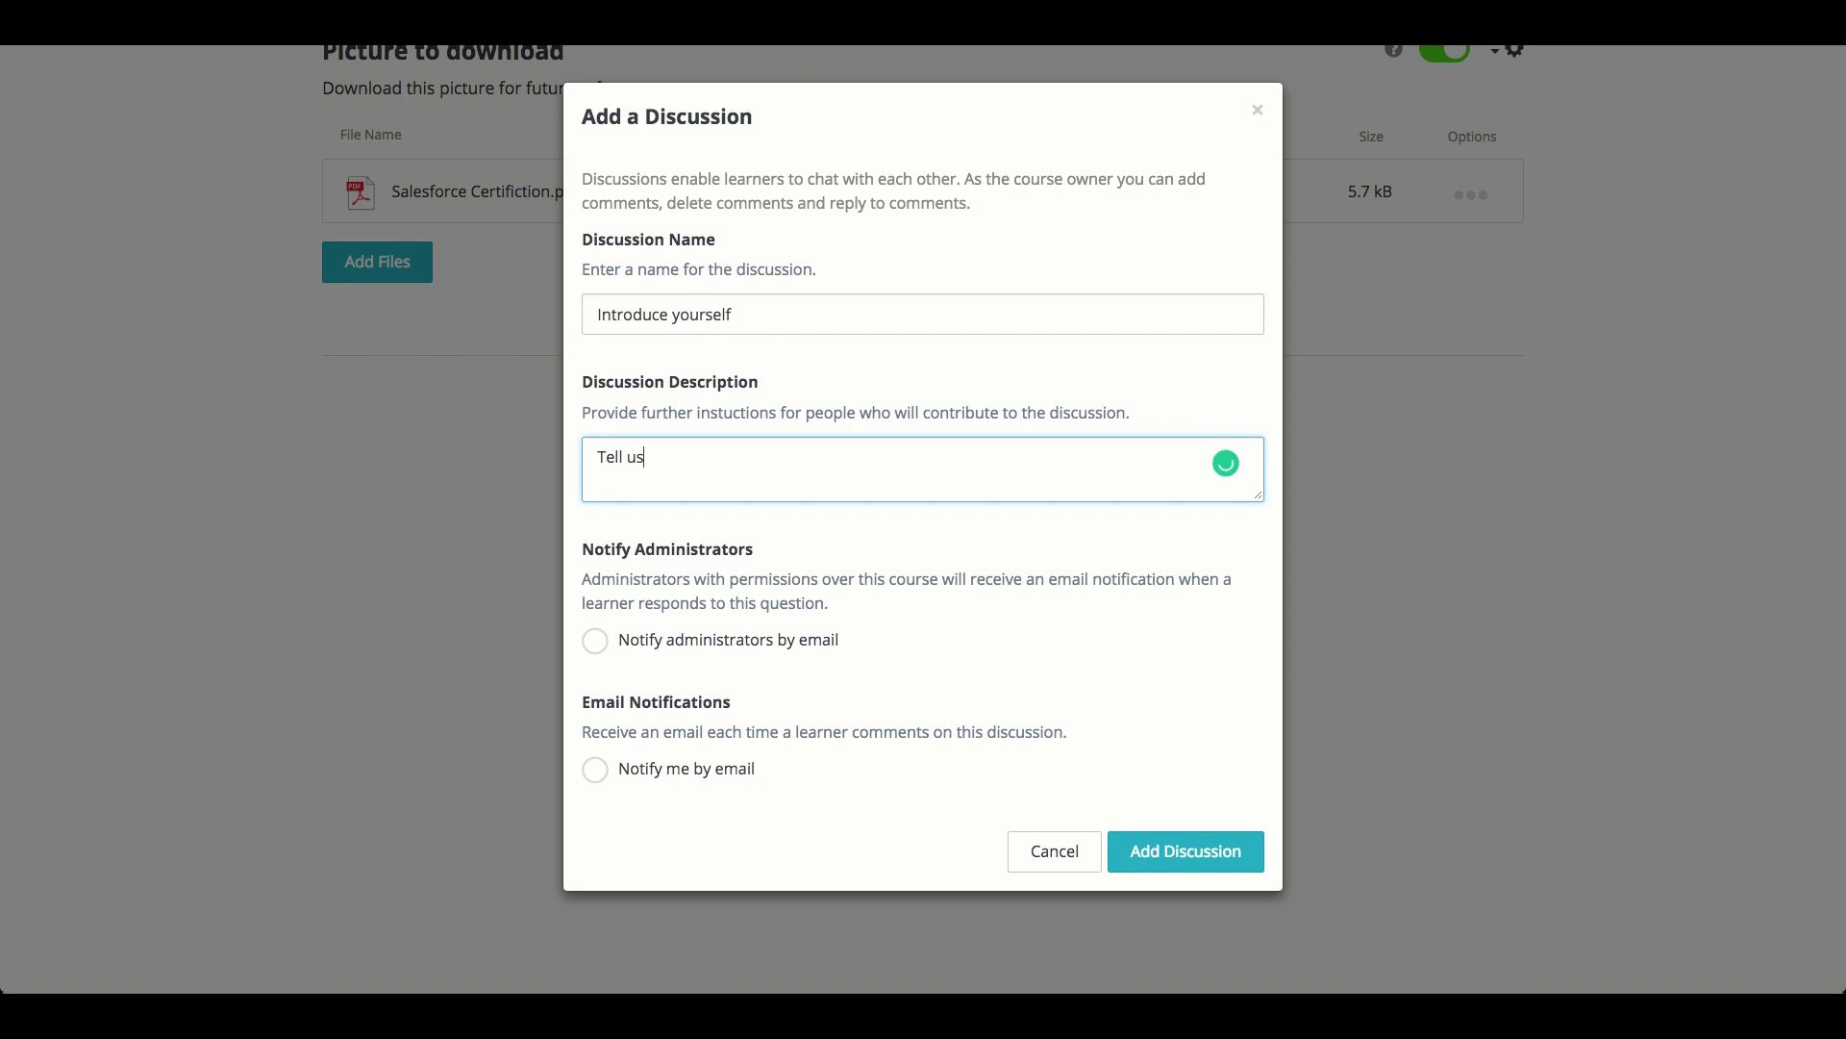
{"action": "type", "text": " a bit about yourself."}
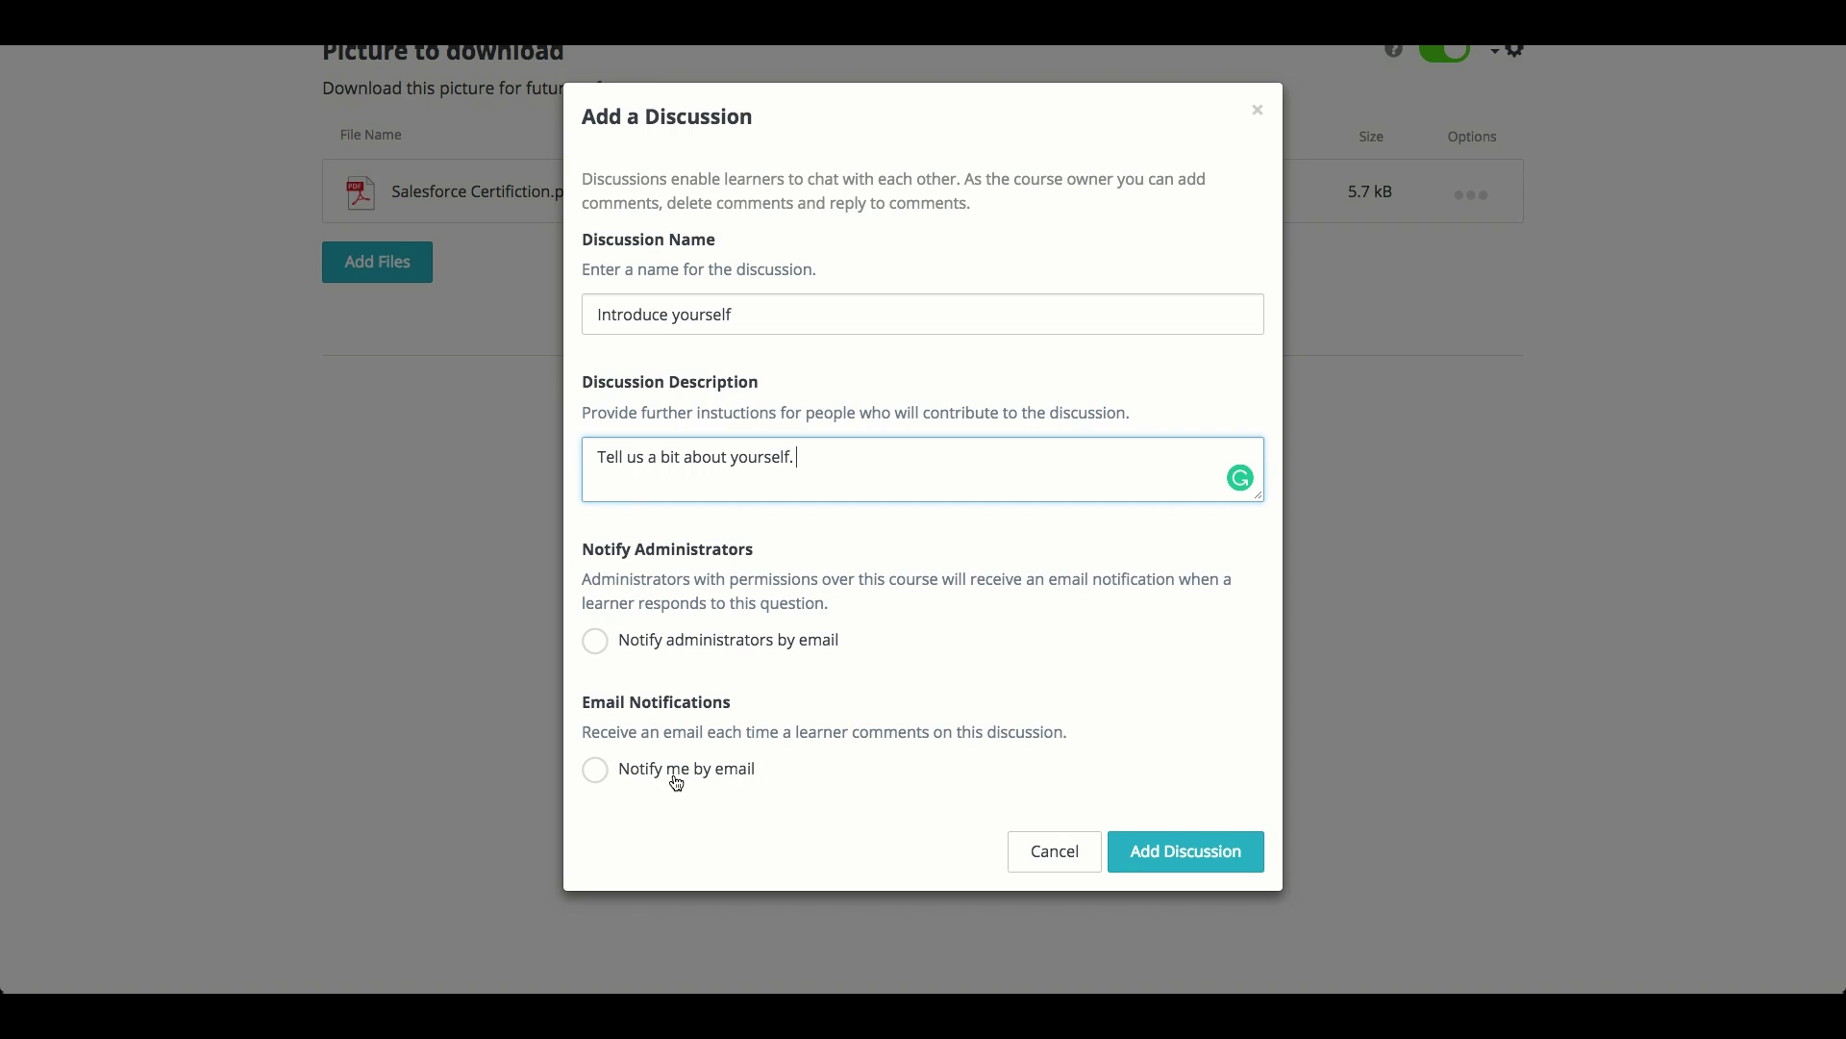
{"action": "left_click", "coordinate": [1226, 863]}
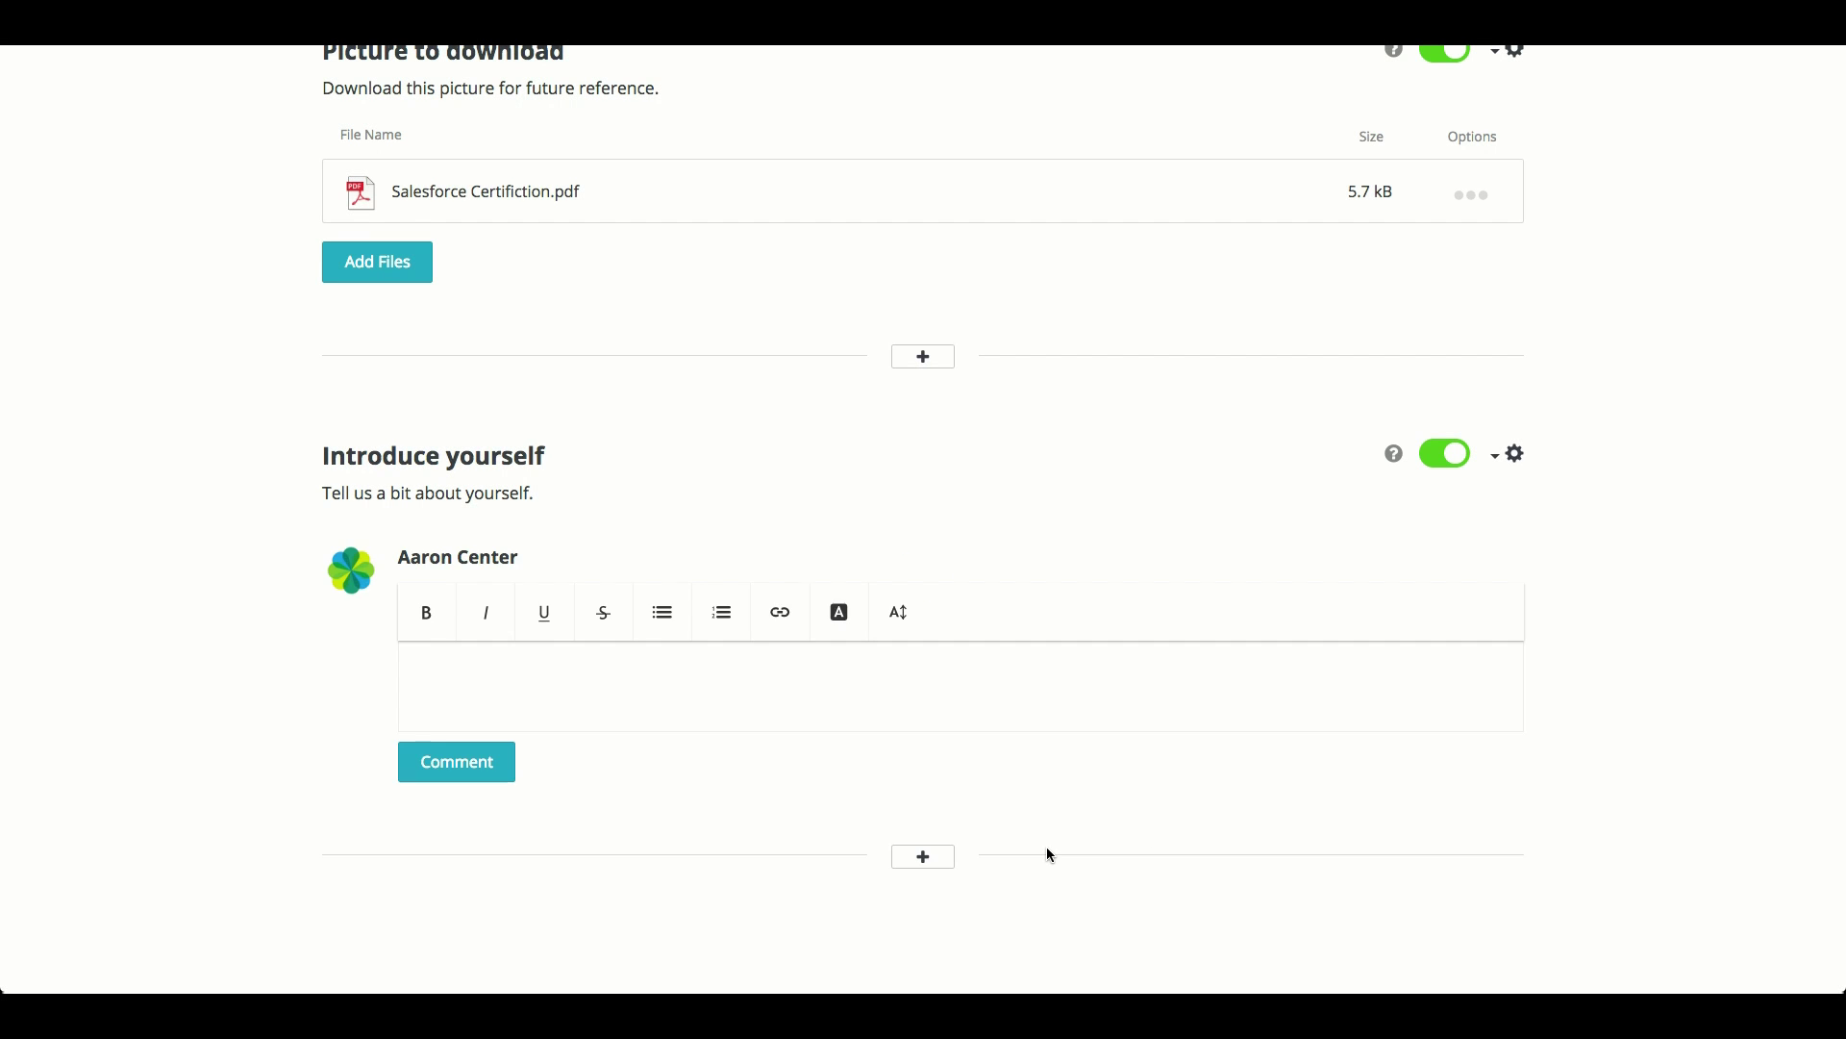
- Add a learner upload below the discussion, titled "Upload CV" and described as "Upload your CV for future reference."
{"action": "scroll", "coordinate": [1050, 855], "scroll_direction": "down", "scroll_amount": 3}
{"action": "left_click", "coordinate": [924, 566]}
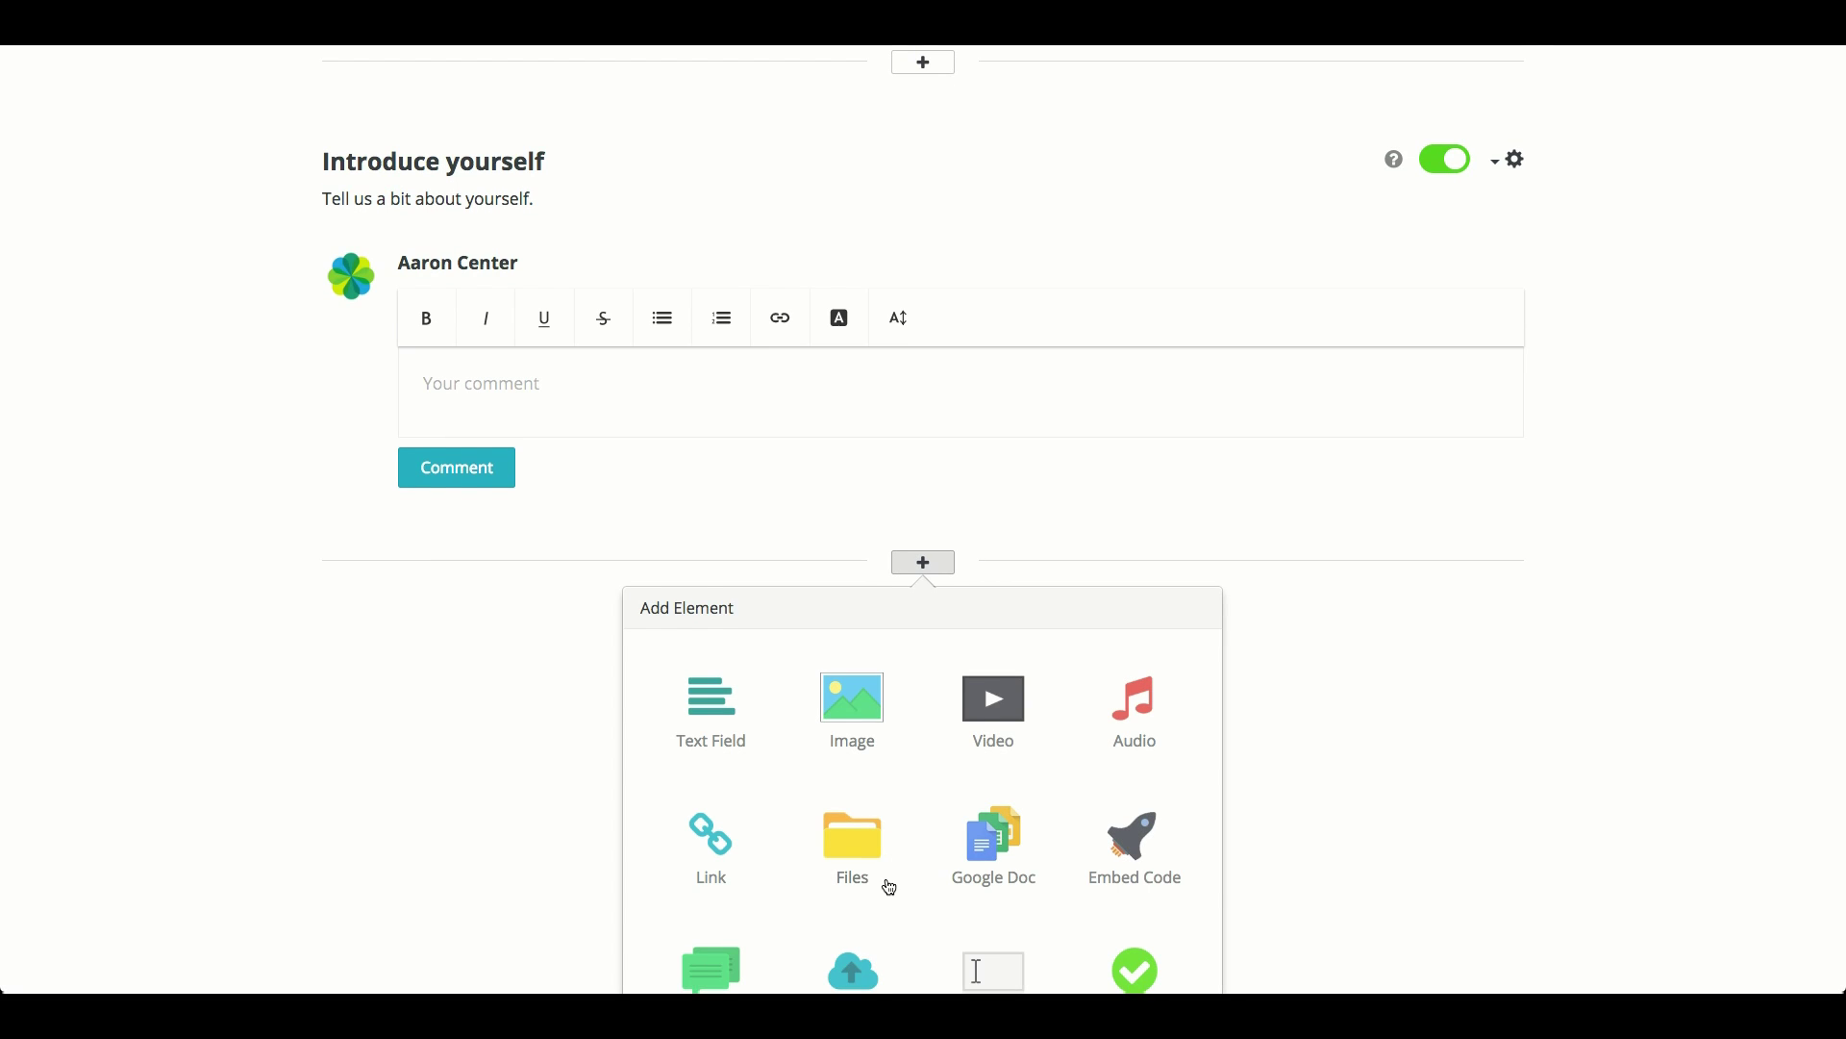
{"action": "scroll", "coordinate": [885, 882], "scroll_direction": "down", "scroll_amount": 2}
{"action": "left_click", "coordinate": [864, 846]}
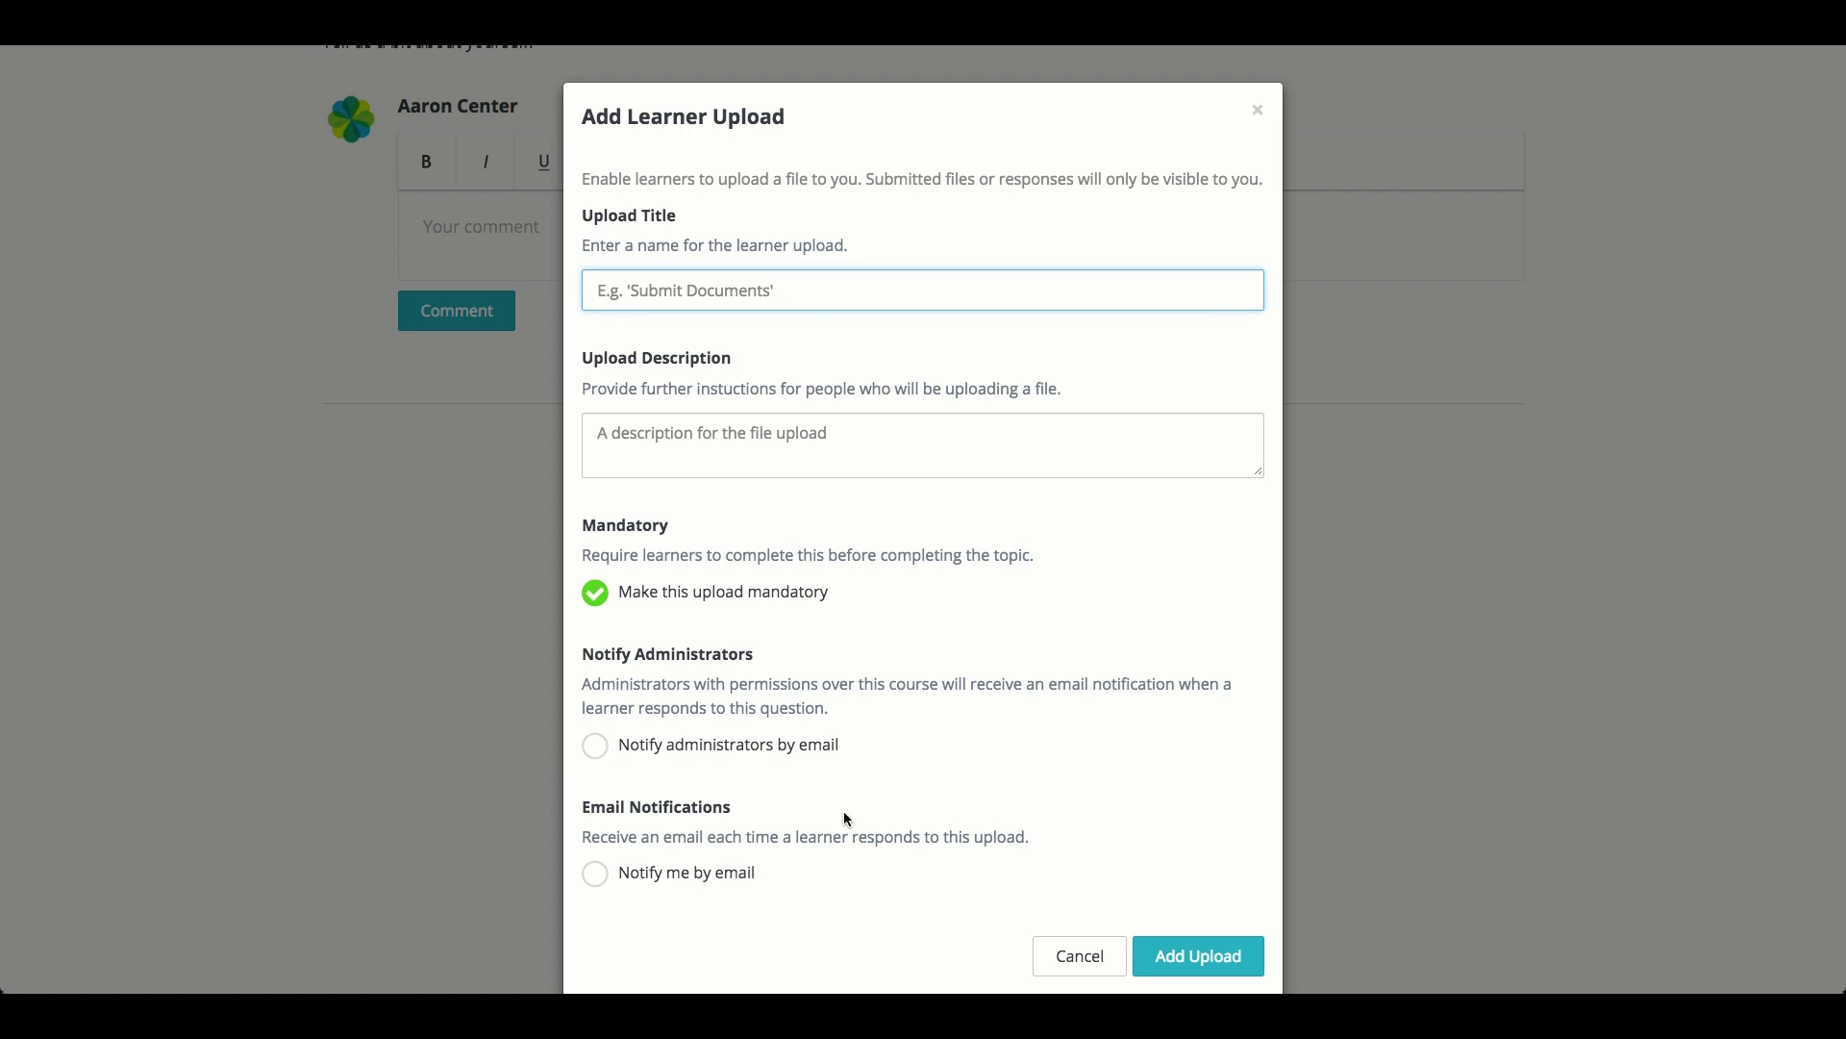
{"action": "type", "text": "Upload CV"}
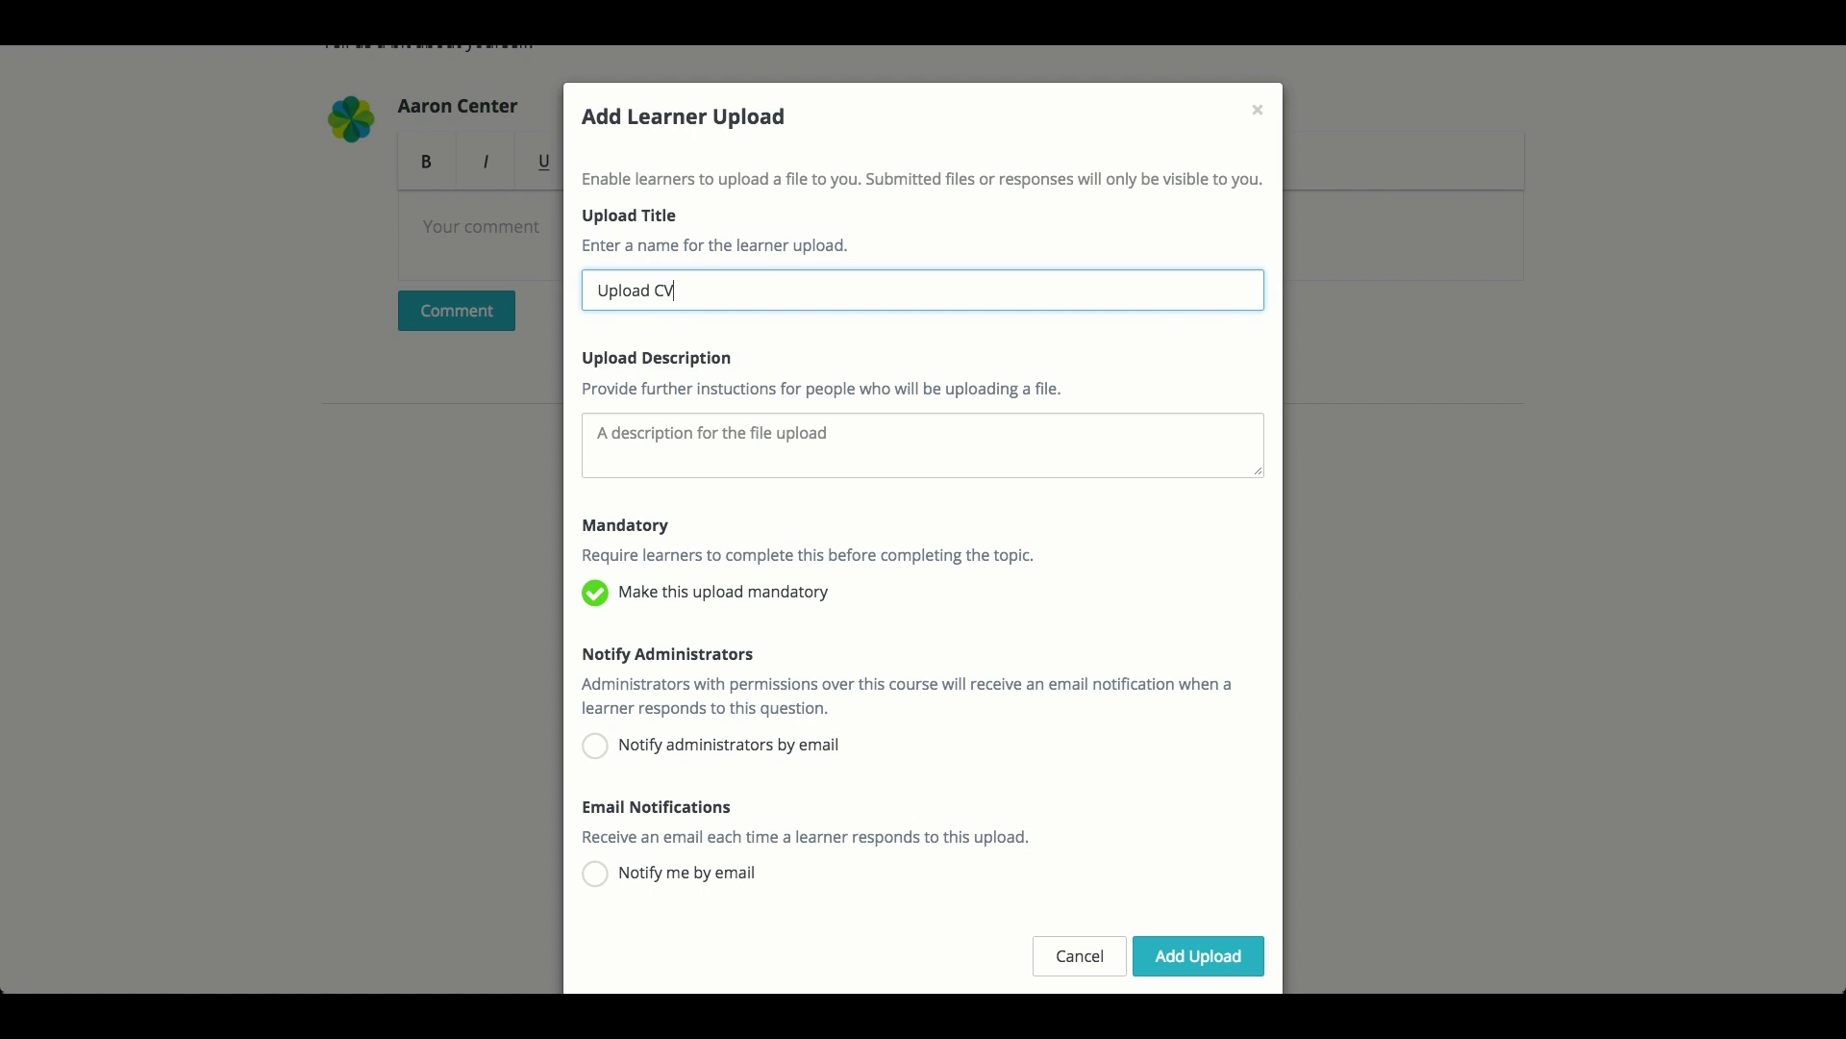
{"action": "key", "text": "Tab"}
{"action": "type", "text": "Upload your CV for future refe"}
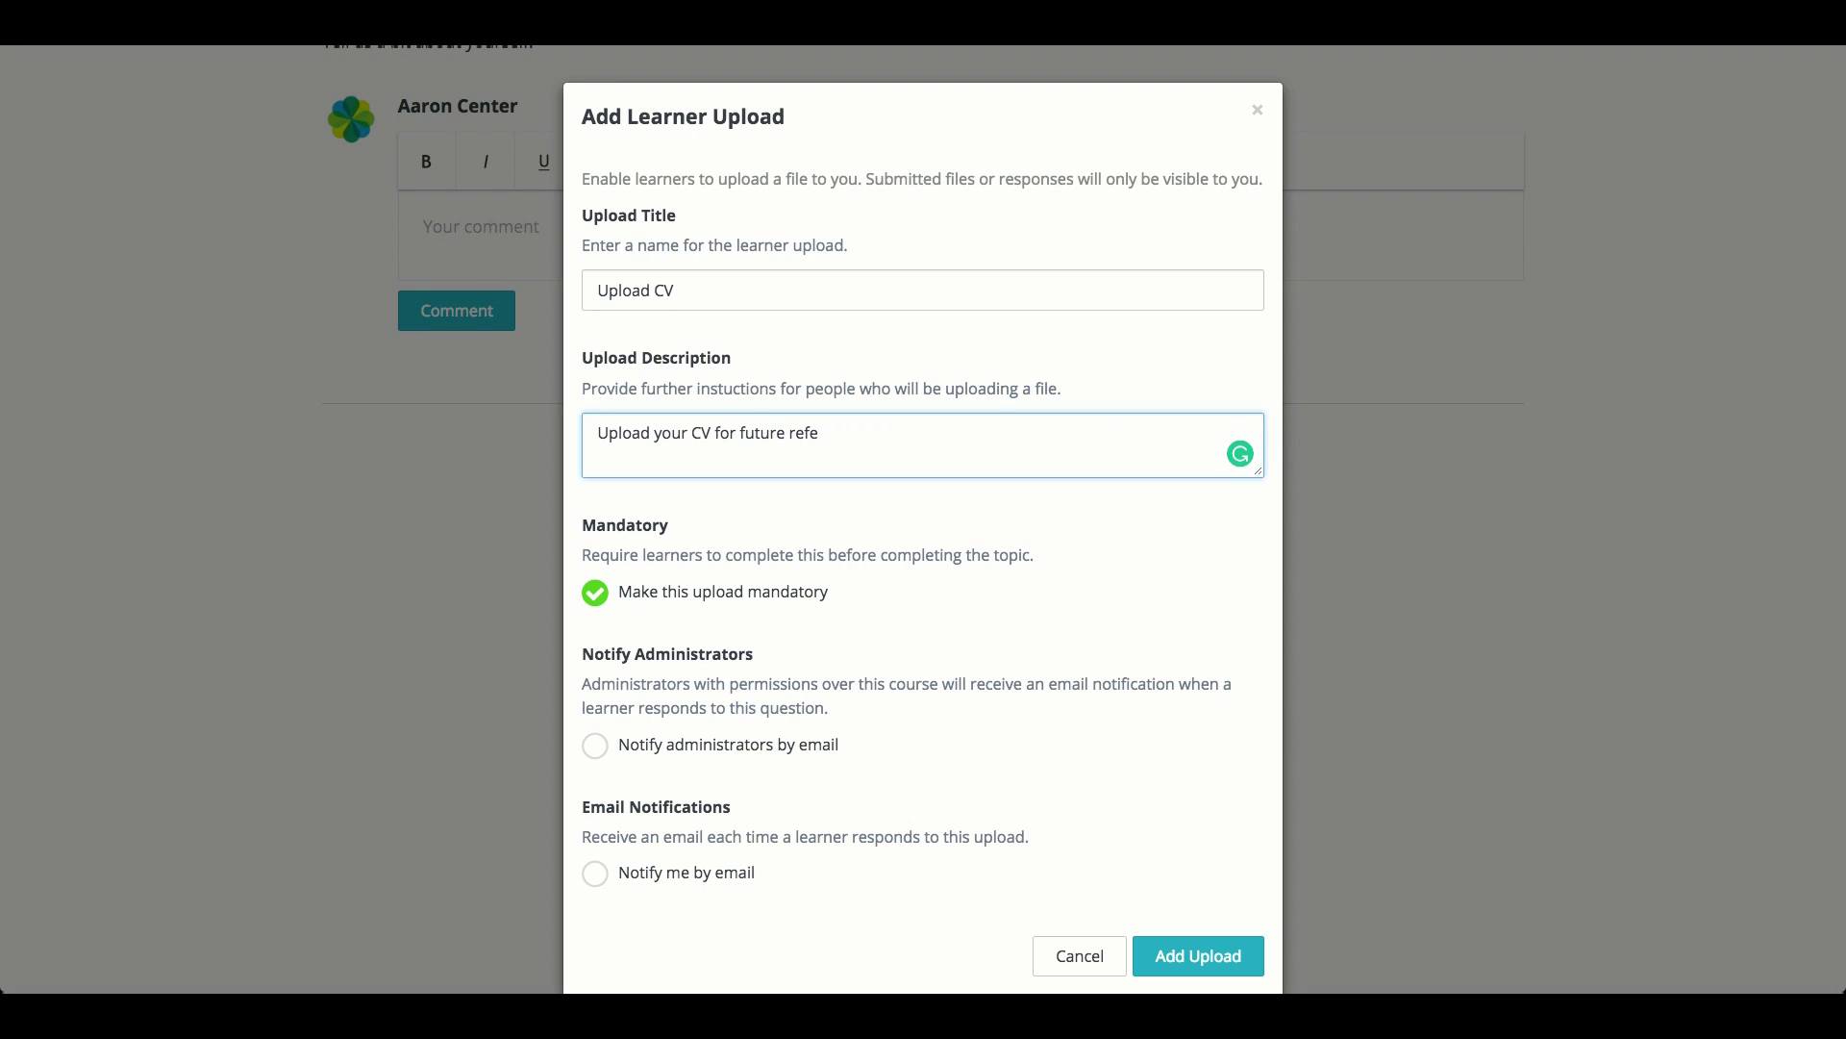
{"action": "type", "text": "rence."}
{"action": "scroll", "coordinate": [831, 939], "scroll_direction": "down", "scroll_amount": 1}
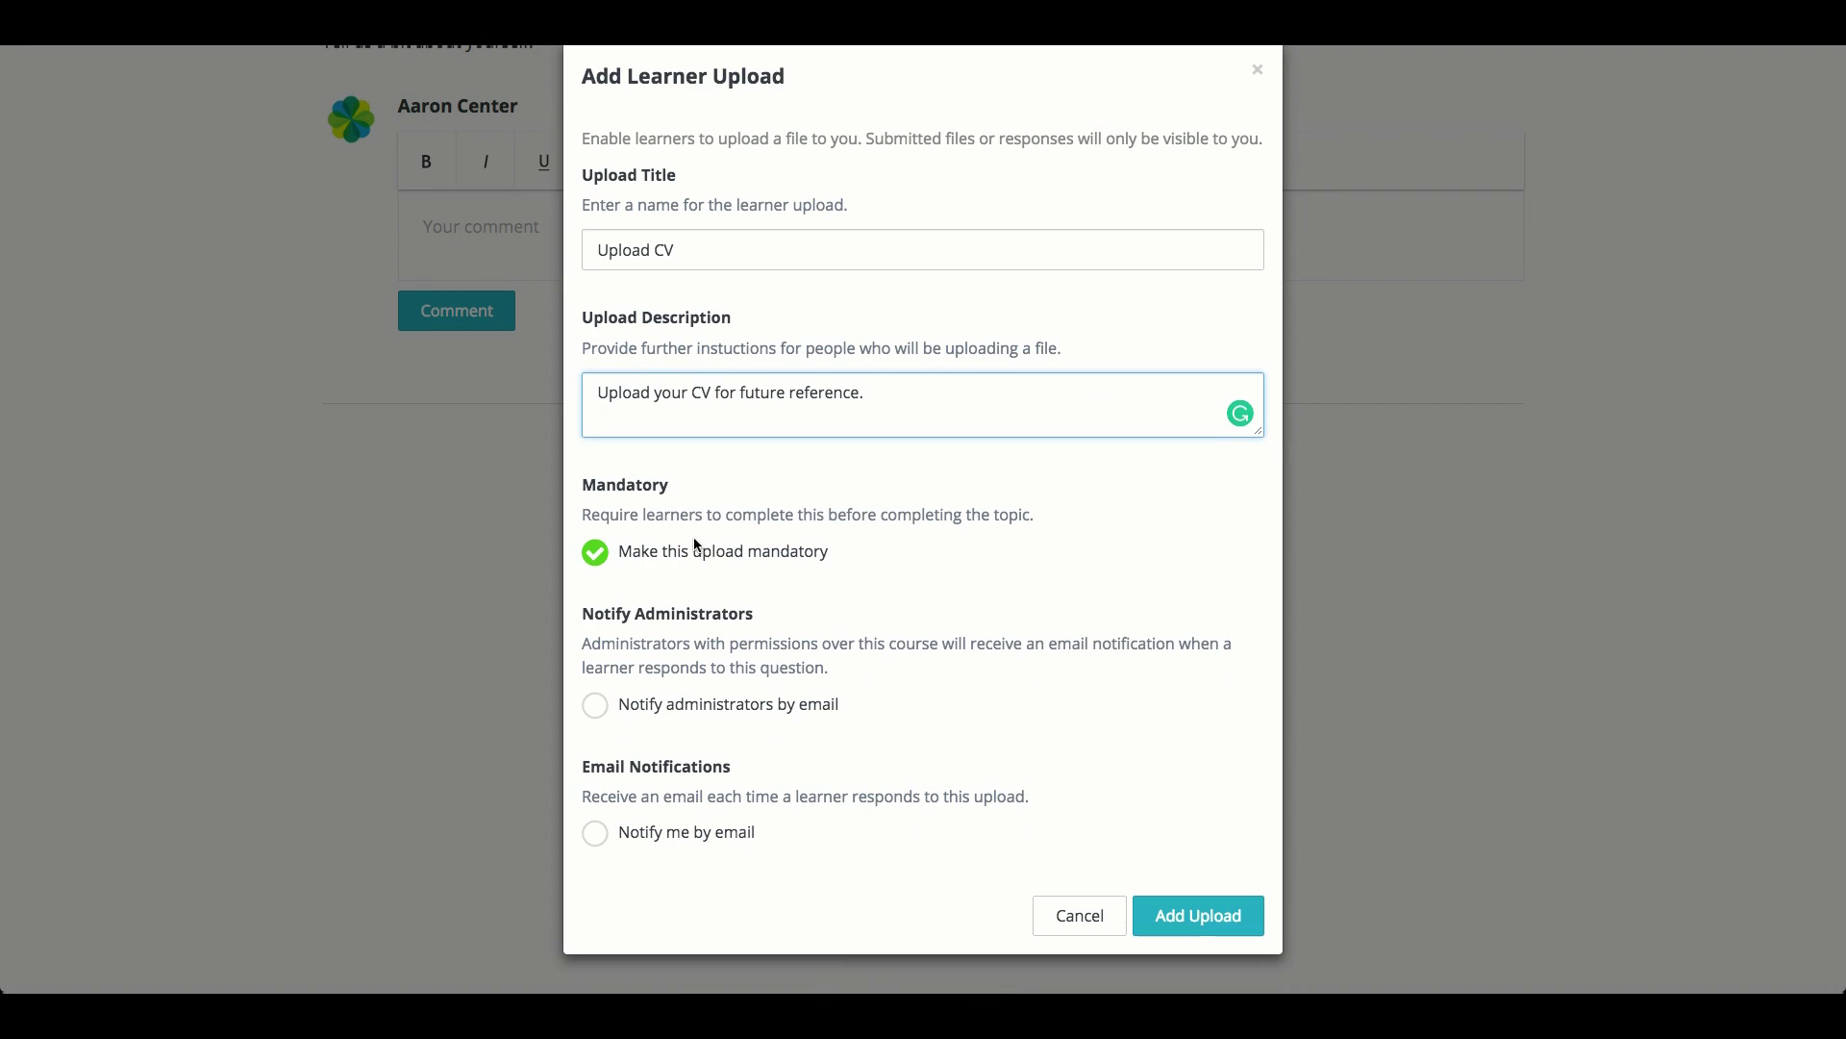
{"action": "left_click", "coordinate": [1235, 929]}
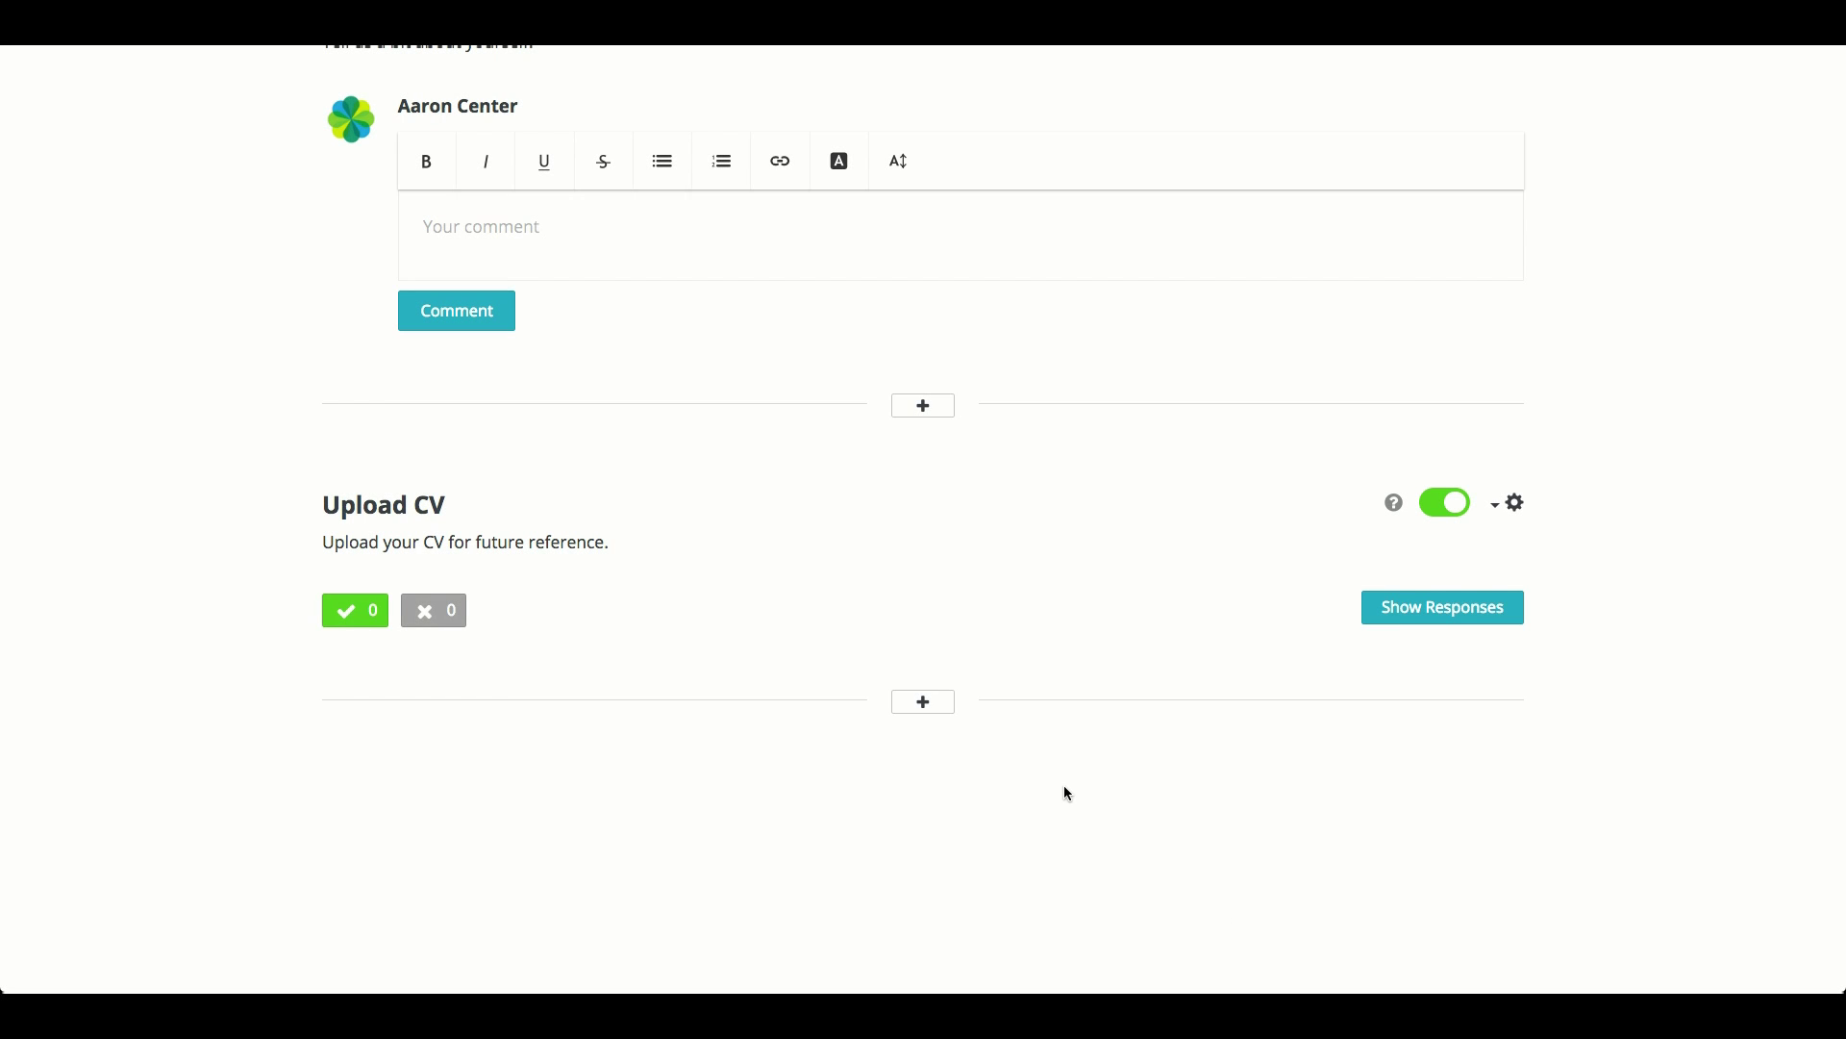
- Start a question element below the CV upload, titled "Question 1" and described as "Tell us your name"
{"action": "scroll", "coordinate": [1019, 731], "scroll_direction": "down", "scroll_amount": 3}
{"action": "left_click", "coordinate": [925, 589]}
{"action": "scroll", "coordinate": [931, 599], "scroll_direction": "down", "scroll_amount": 5}
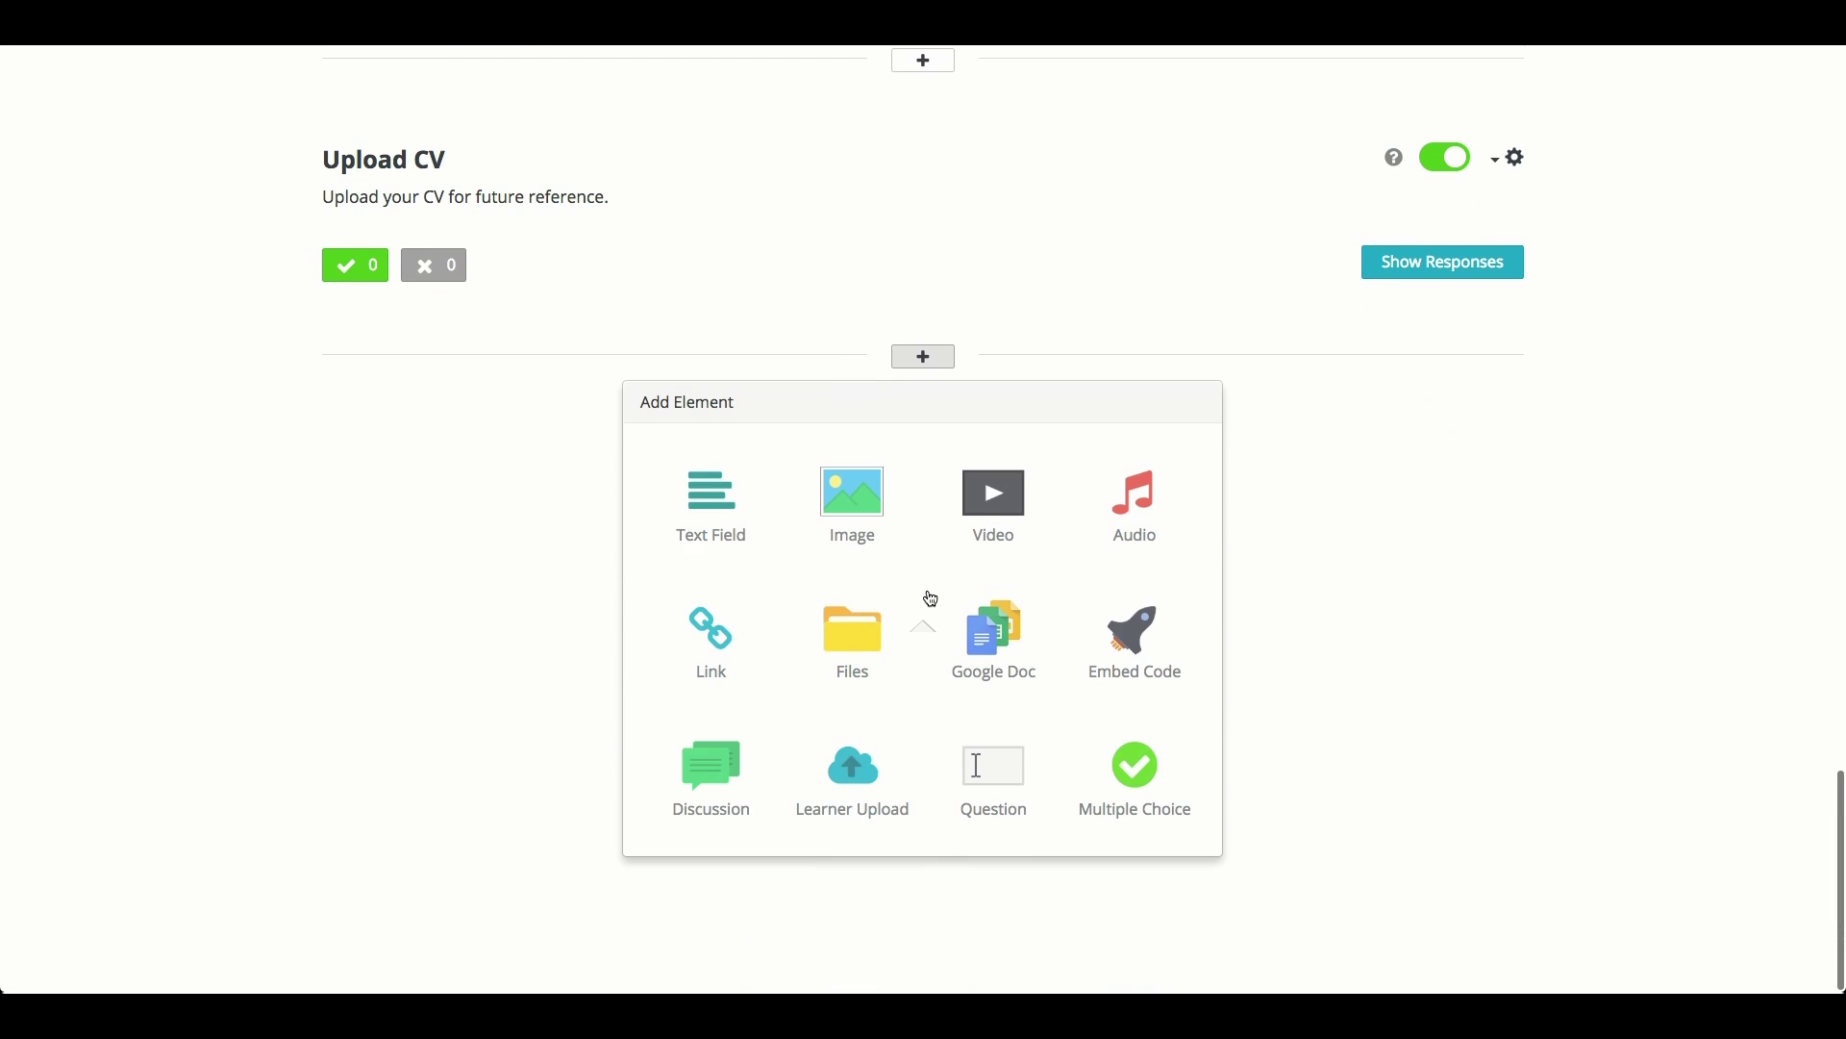
{"action": "left_click", "coordinate": [995, 767]}
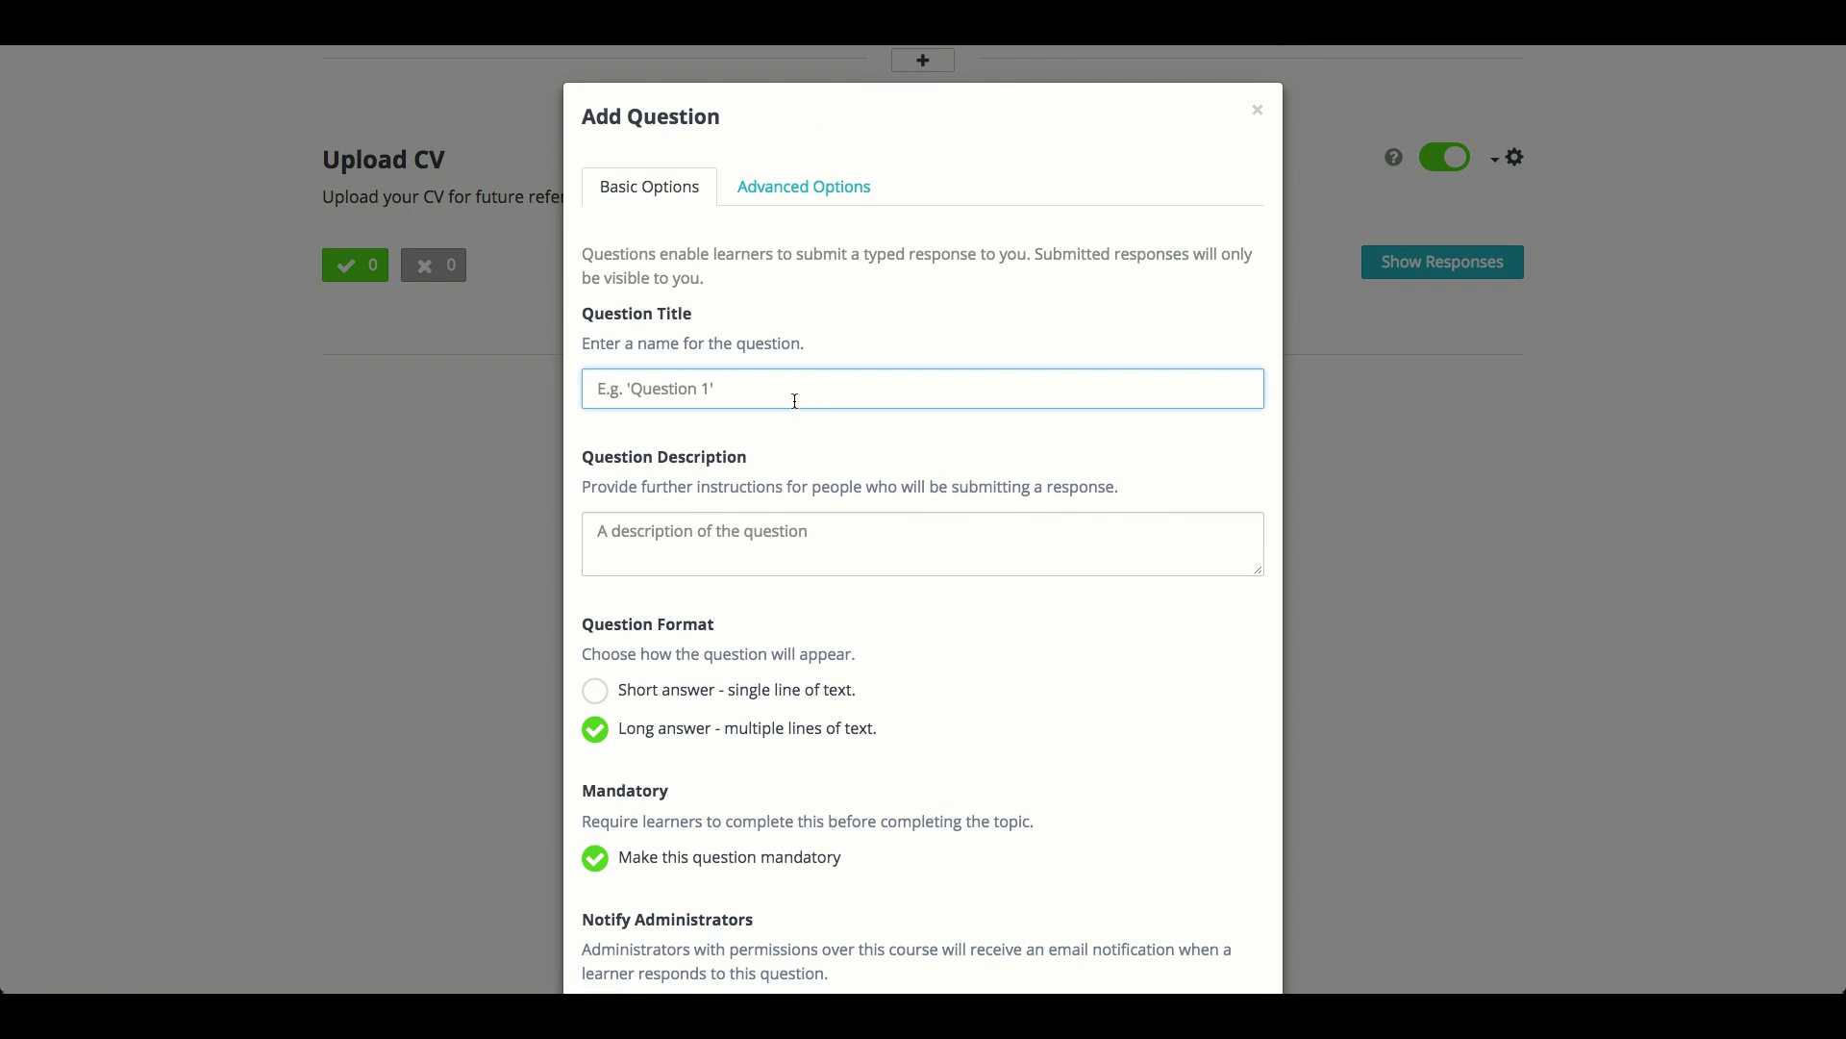
{"action": "type", "text": "Question 1"}
{"action": "key", "text": "Tab"}
{"action": "type", "text": "Tell us your name"}
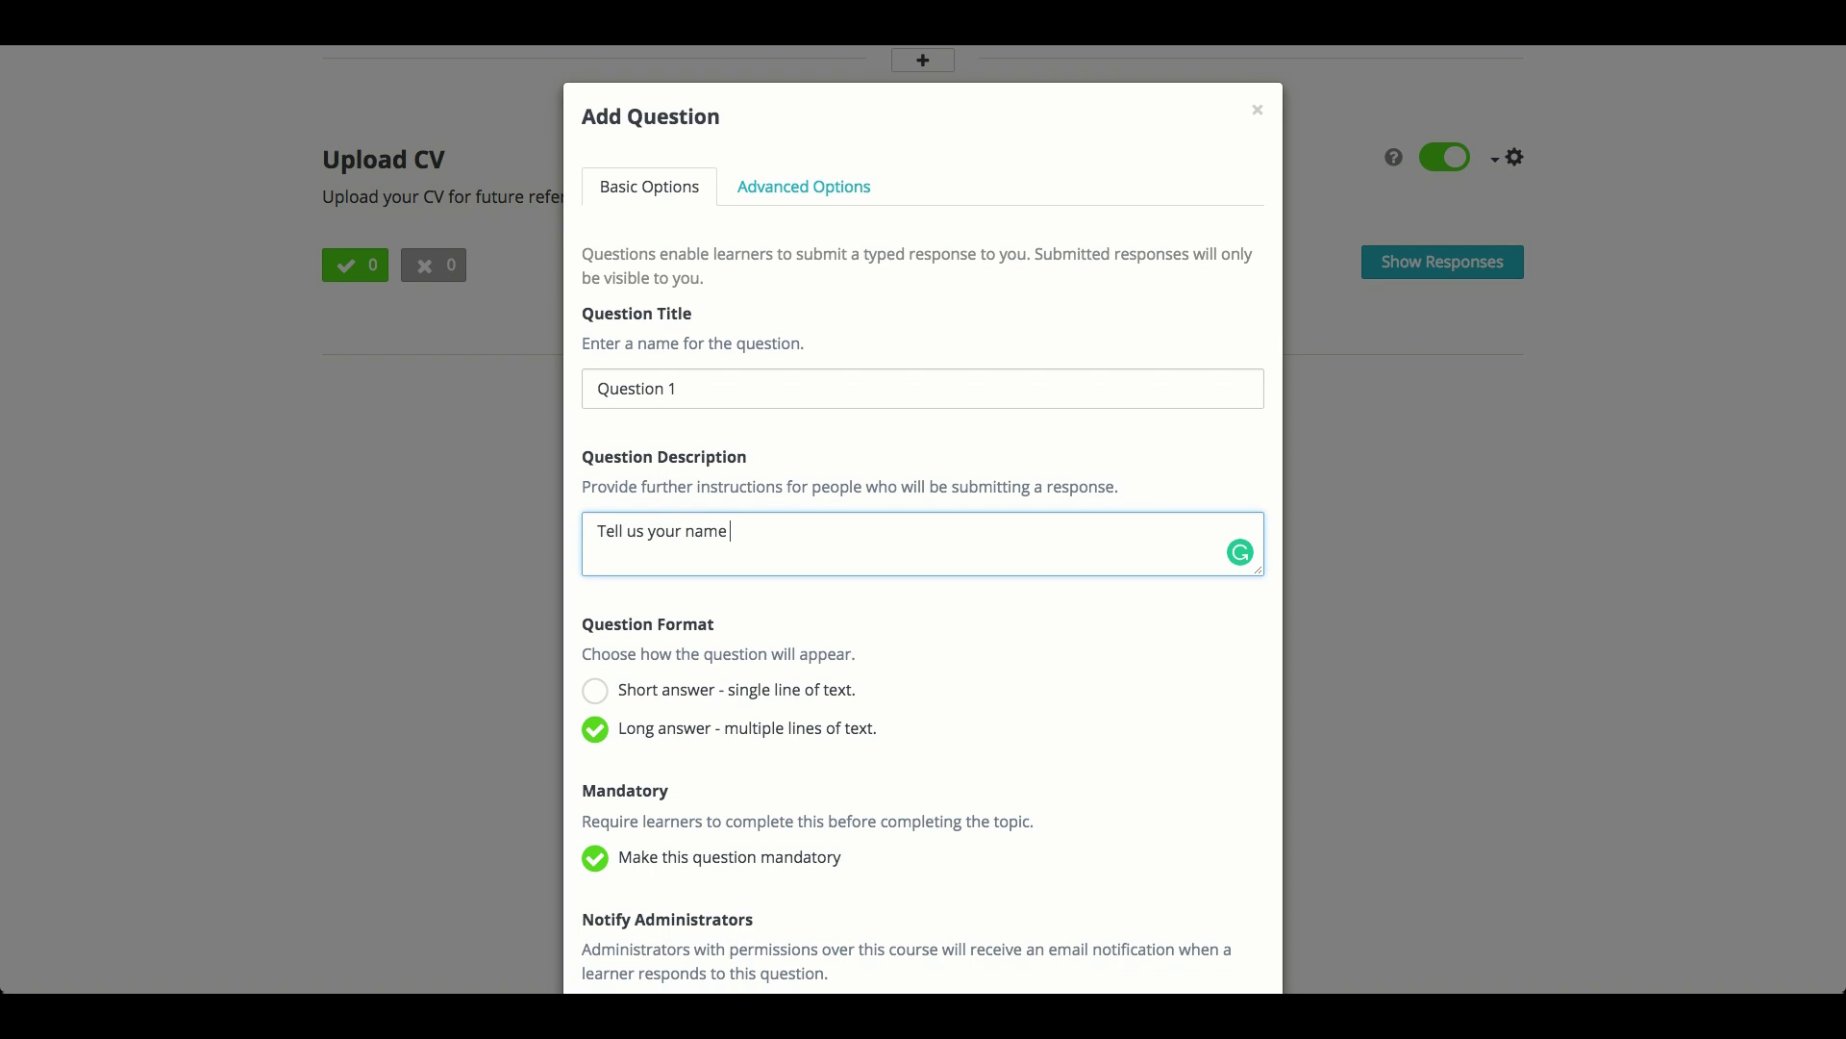
- Choose the long answer format with multiple lines of text and add the question
{"action": "scroll", "coordinate": [678, 337], "scroll_direction": "down", "scroll_amount": 5}
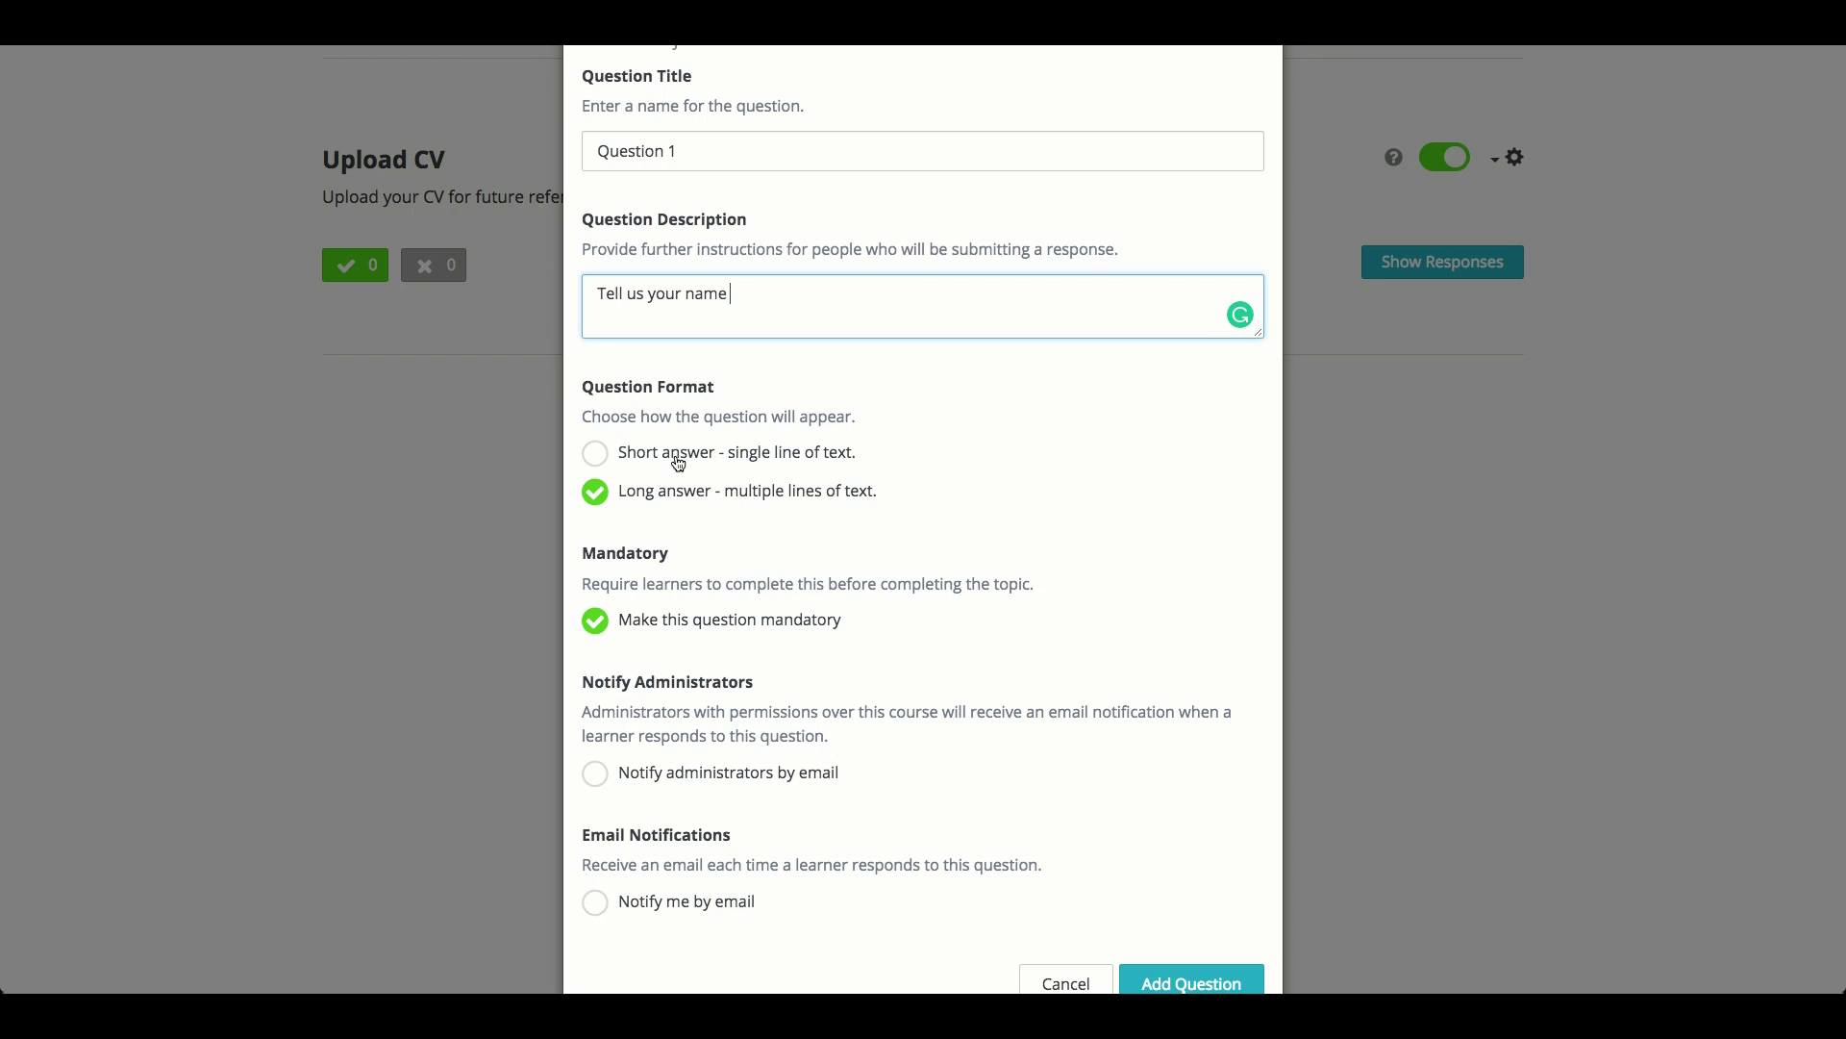
{"action": "left_click", "coordinate": [678, 463]}
{"action": "left_click", "coordinate": [675, 489]}
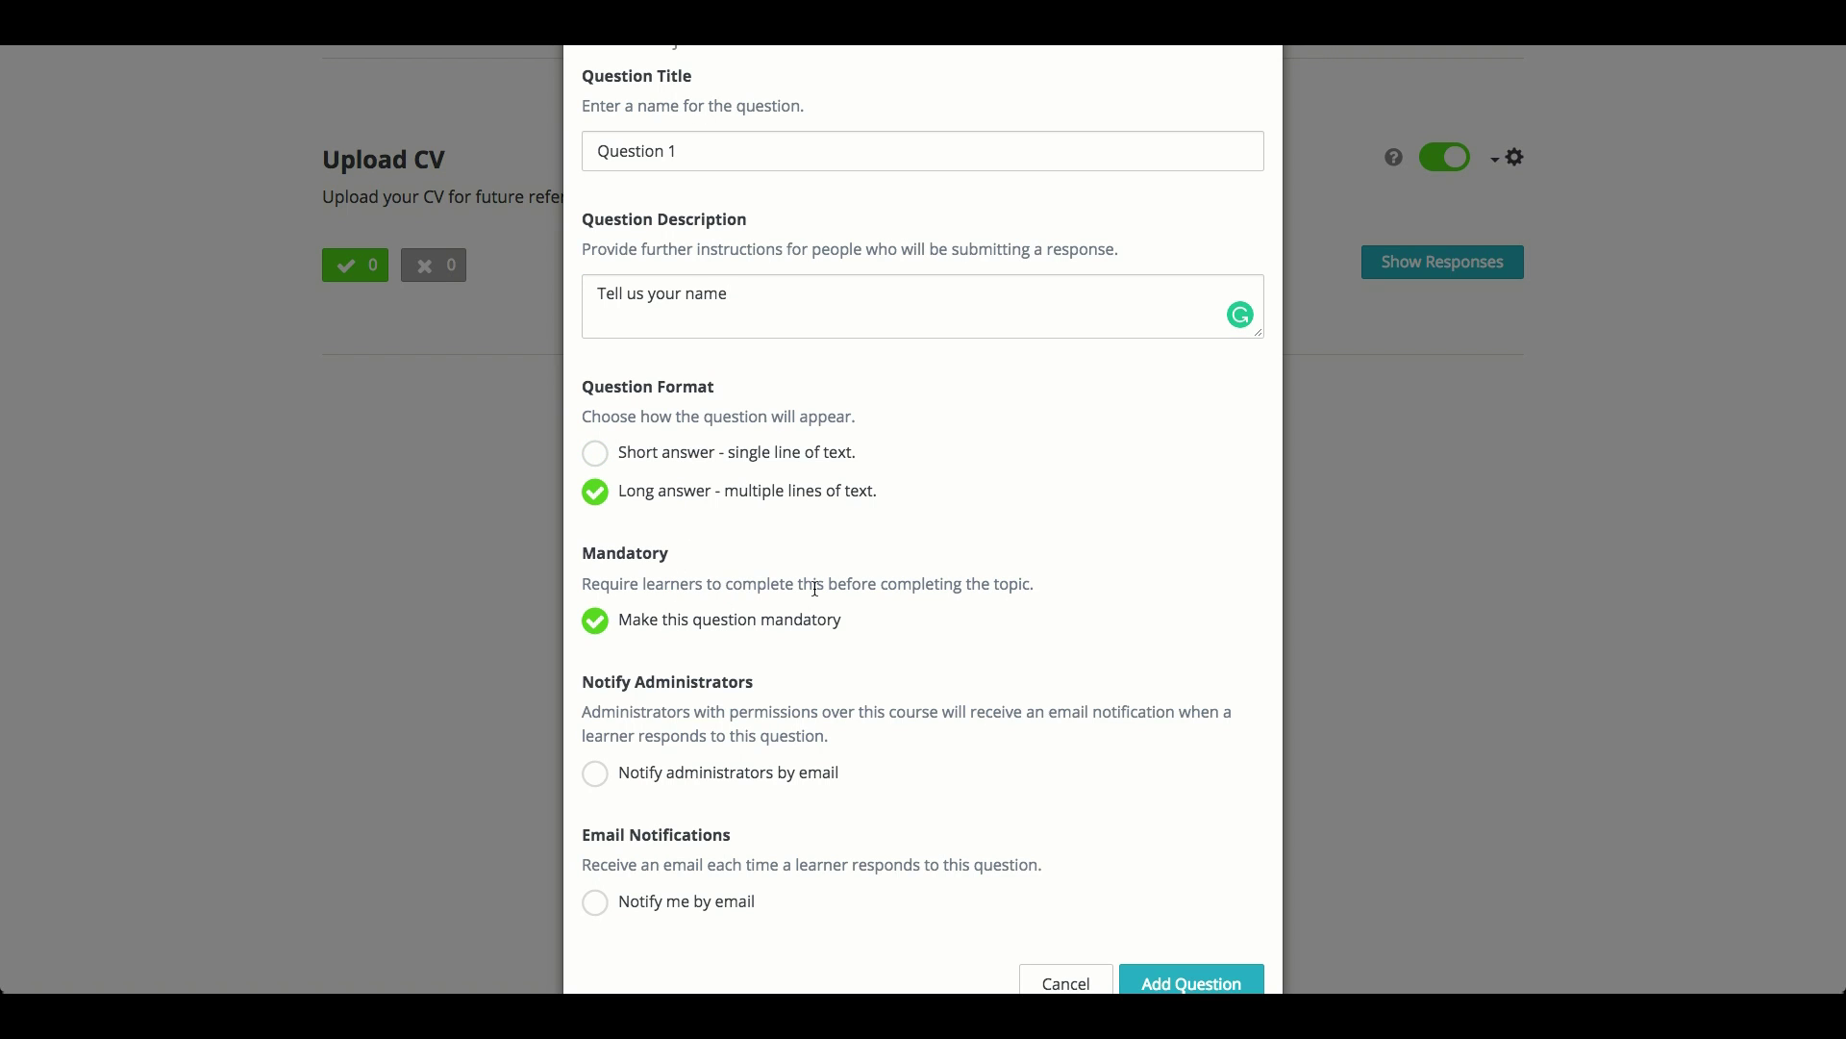
{"action": "scroll", "coordinate": [837, 637], "scroll_direction": "down", "scroll_amount": 2}
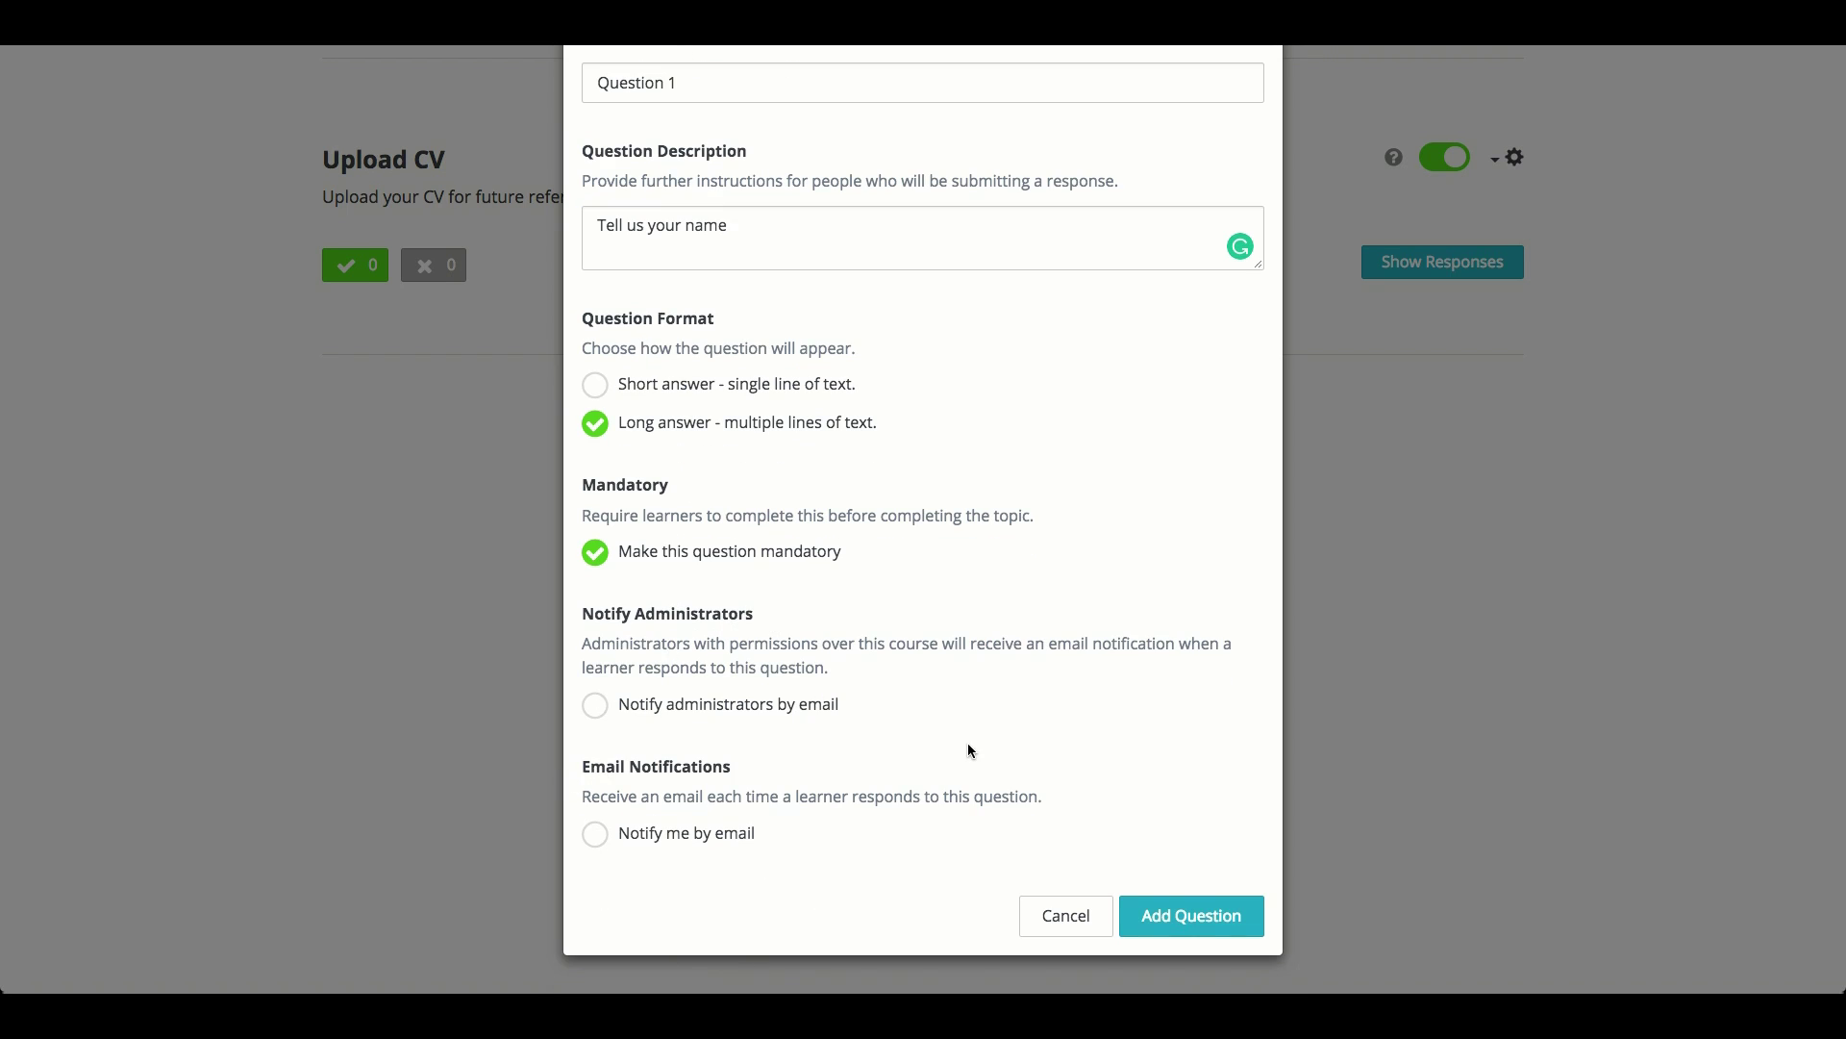
{"action": "left_click", "coordinate": [1195, 913]}
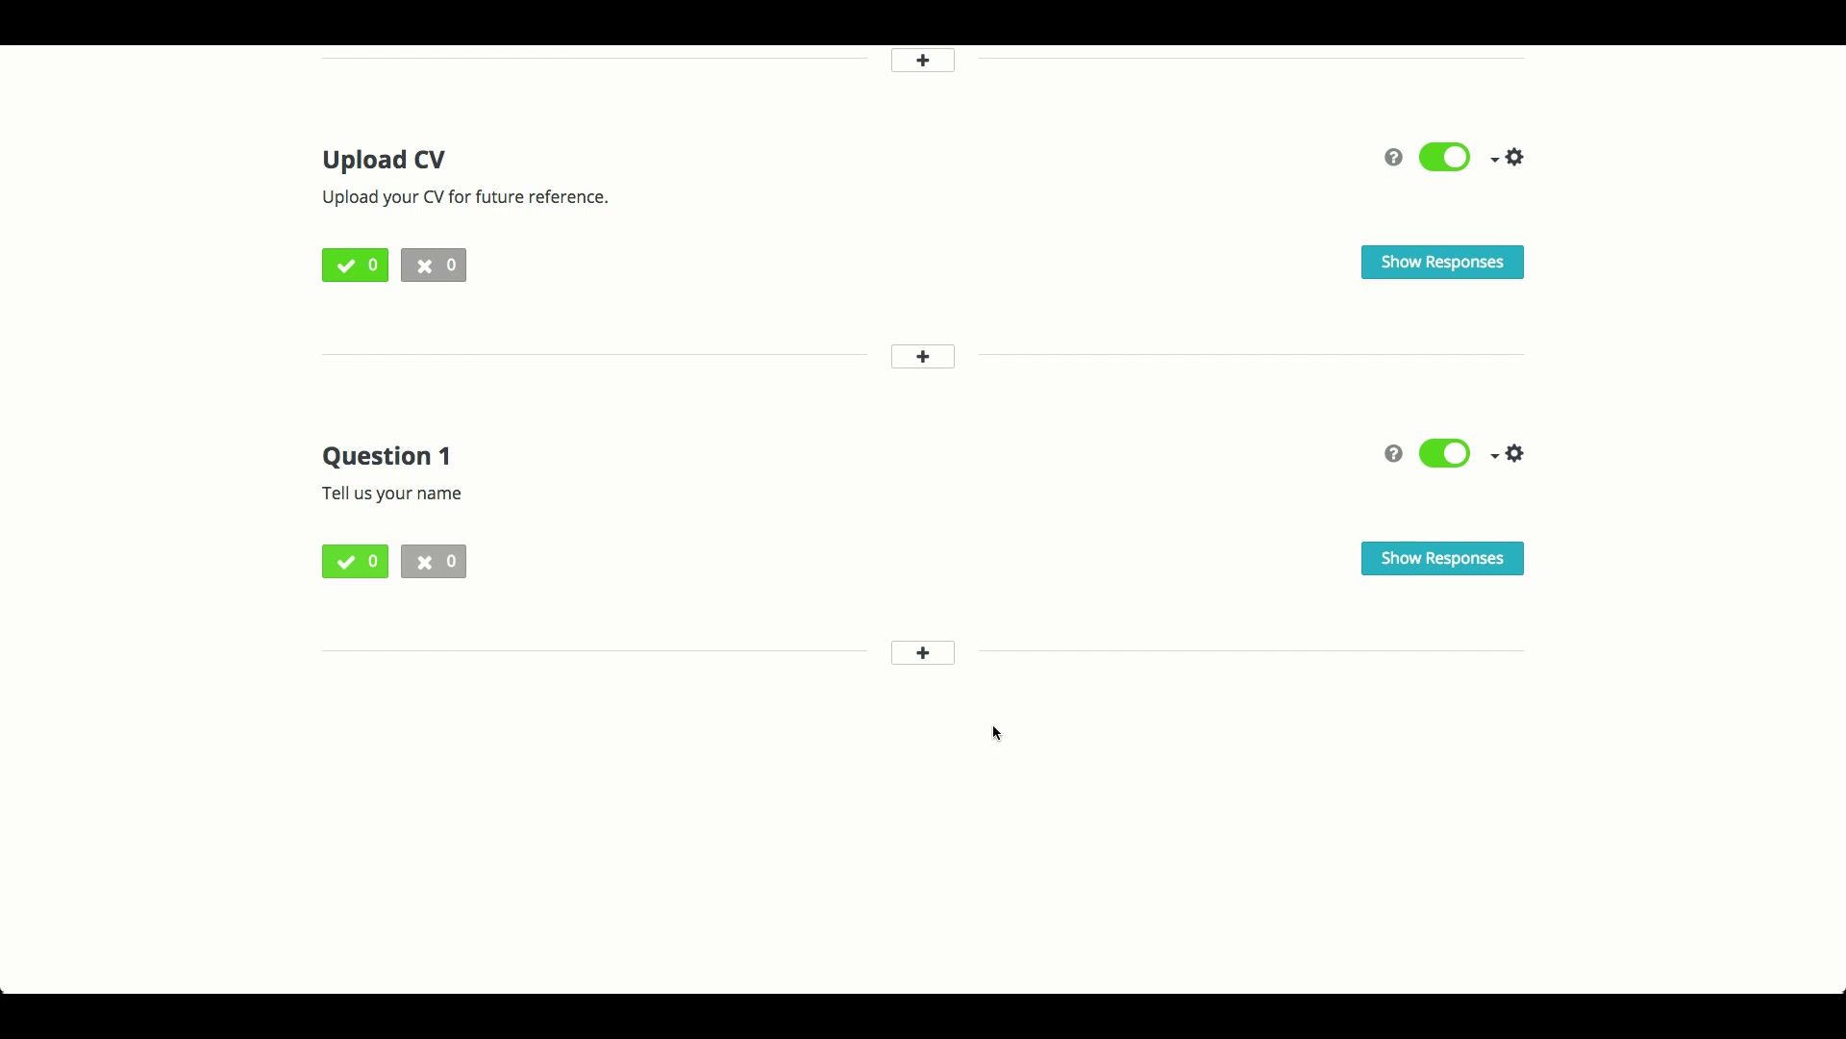
- Start a multiple choice element below Question 1, titled "Question 2" with the question content "What year was the Y2K"
{"action": "scroll", "coordinate": [968, 734], "scroll_direction": "down", "scroll_amount": 1}
{"action": "left_click", "coordinate": [923, 606]}
{"action": "scroll", "coordinate": [1128, 877], "scroll_direction": "down", "scroll_amount": 5}
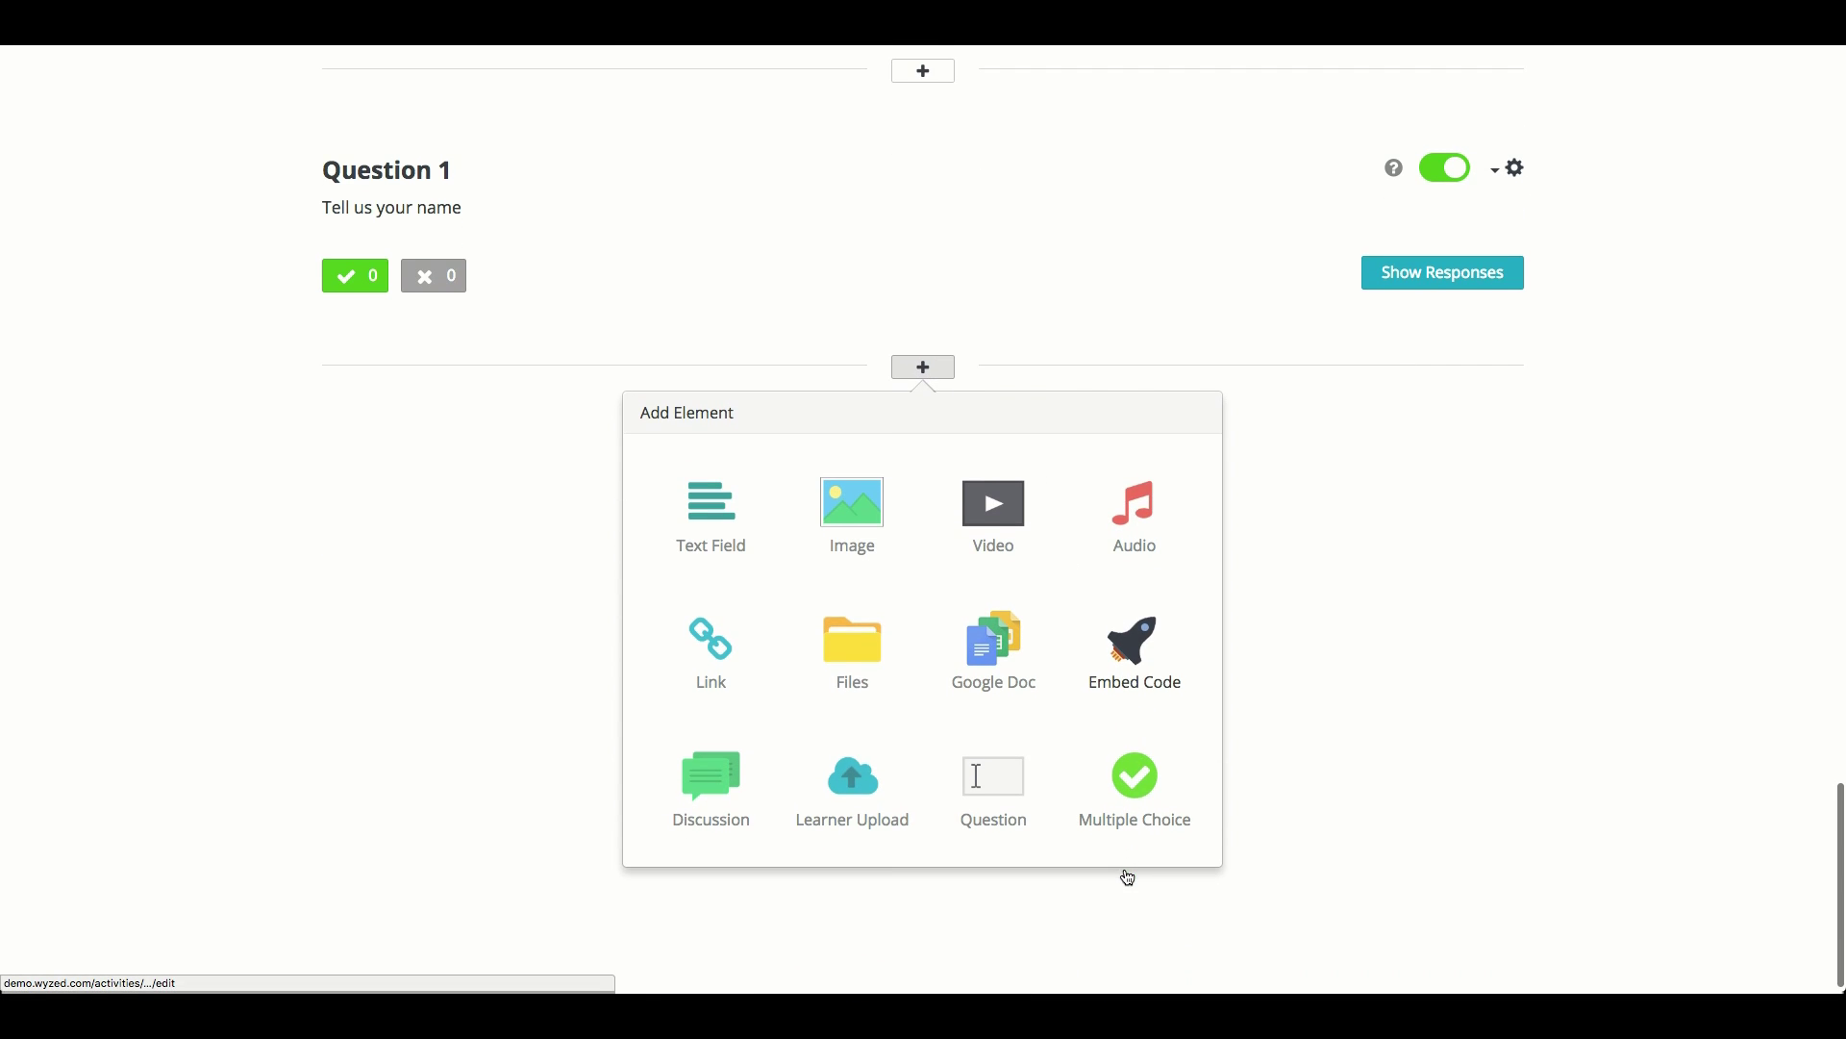
{"action": "left_click", "coordinate": [1136, 776]}
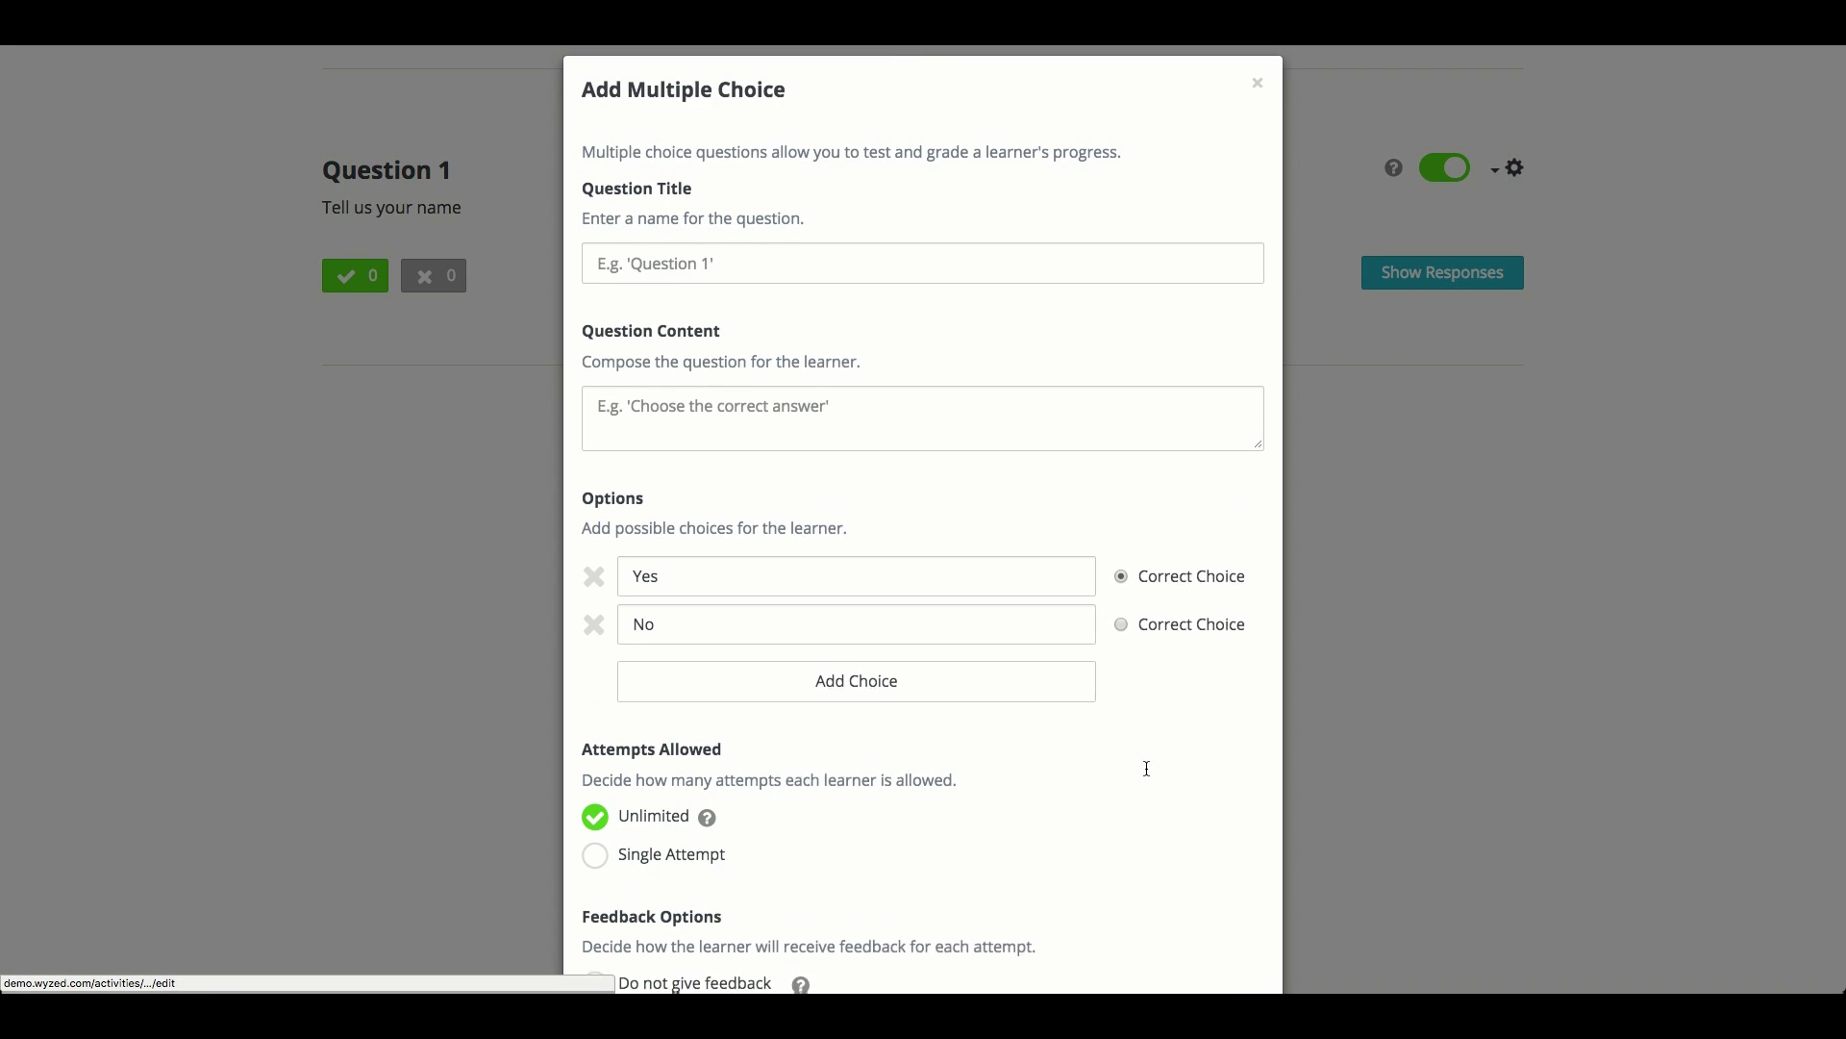
{"action": "type", "text": "Question 2"}
{"action": "key", "text": "Tab"}
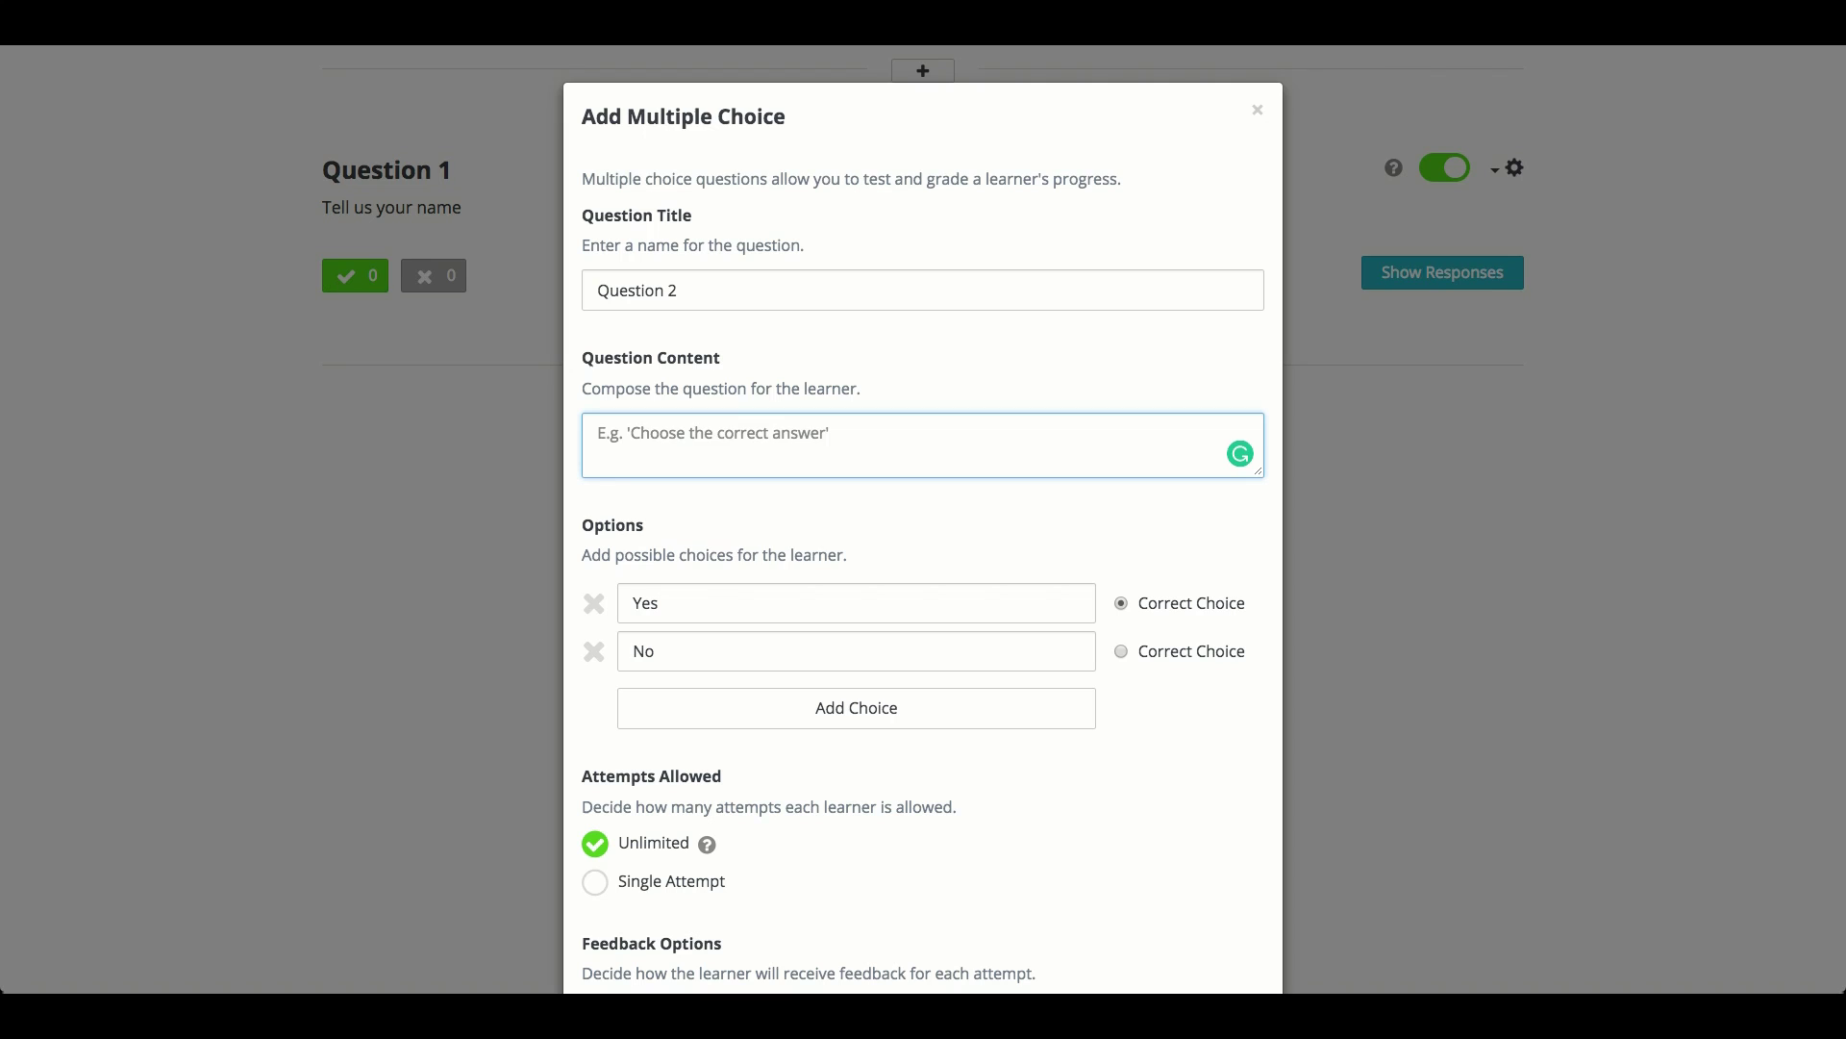
{"action": "type", "text": "What year was the Y2K"}
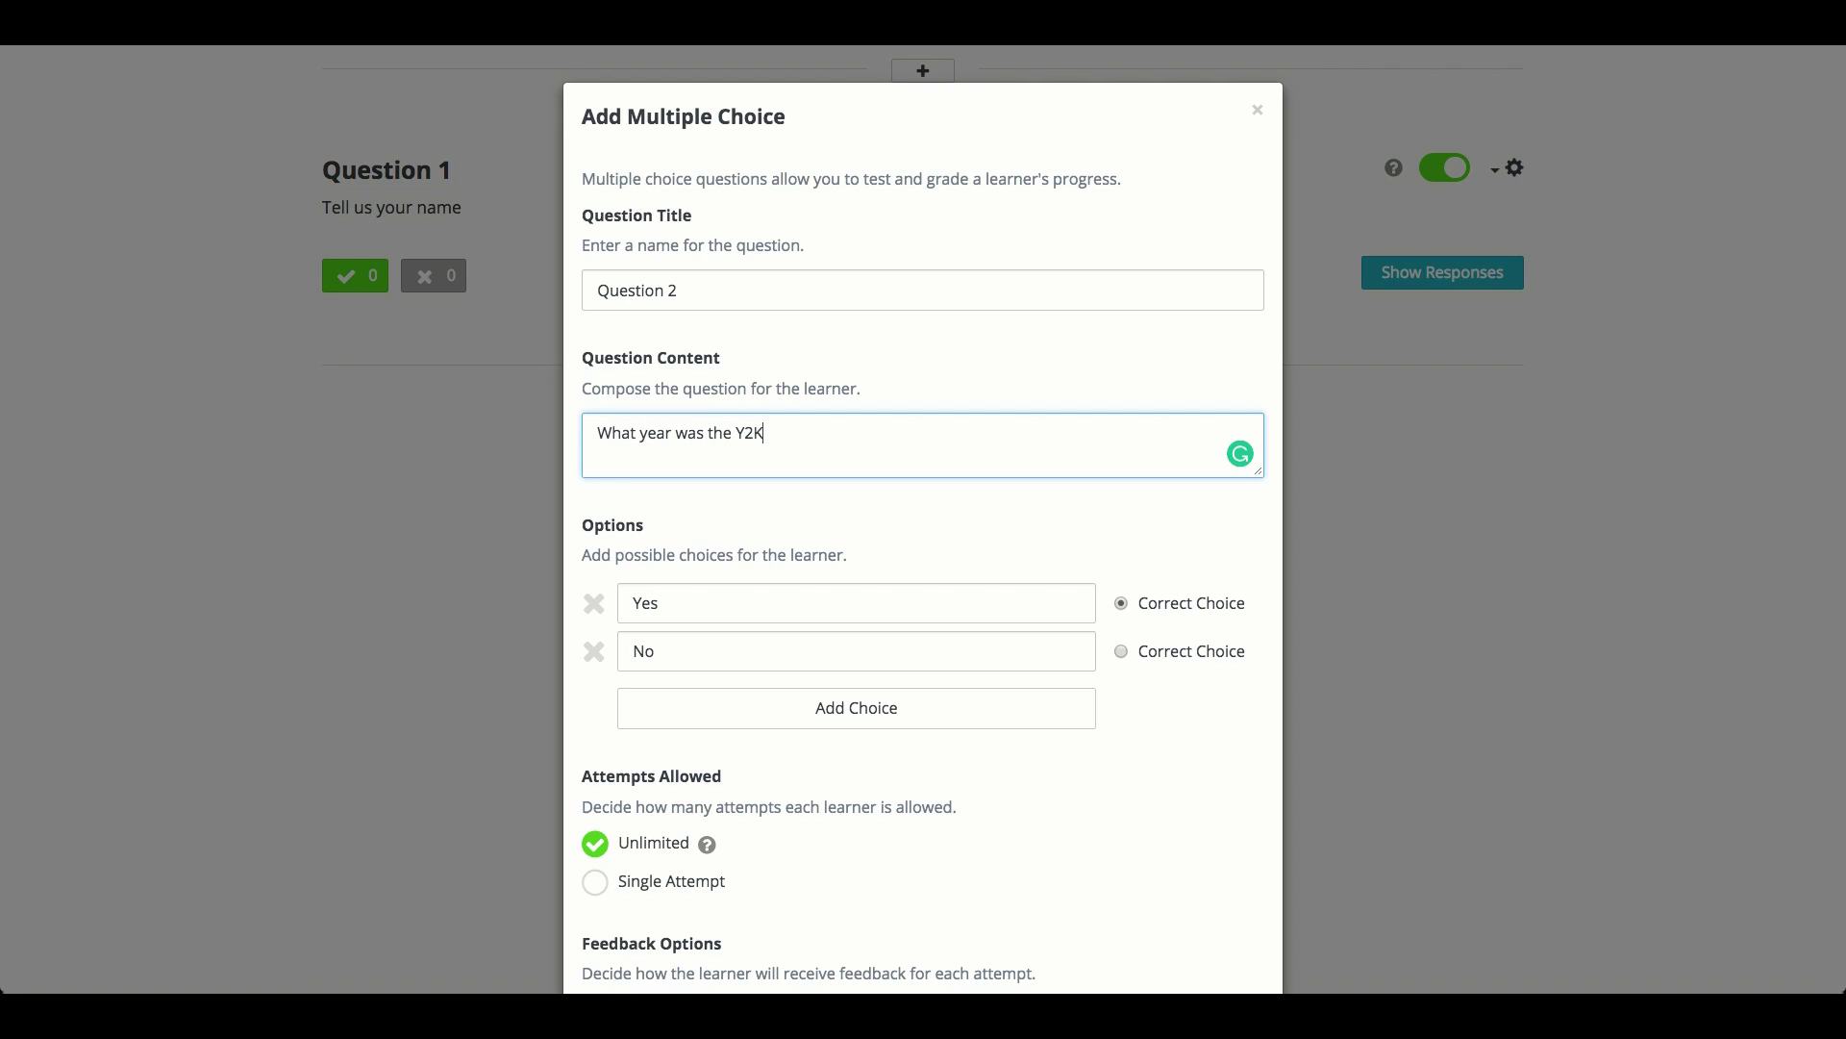
{"action": "key", "text": "Tab"}
- Add a third answer choice to Question 2 and set the three choices to 1999, 2000 and 2010
{"action": "scroll", "coordinate": [756, 550], "scroll_direction": "down", "scroll_amount": 2}
{"action": "left_click", "coordinate": [767, 603]}
{"action": "left_click", "coordinate": [699, 485]}
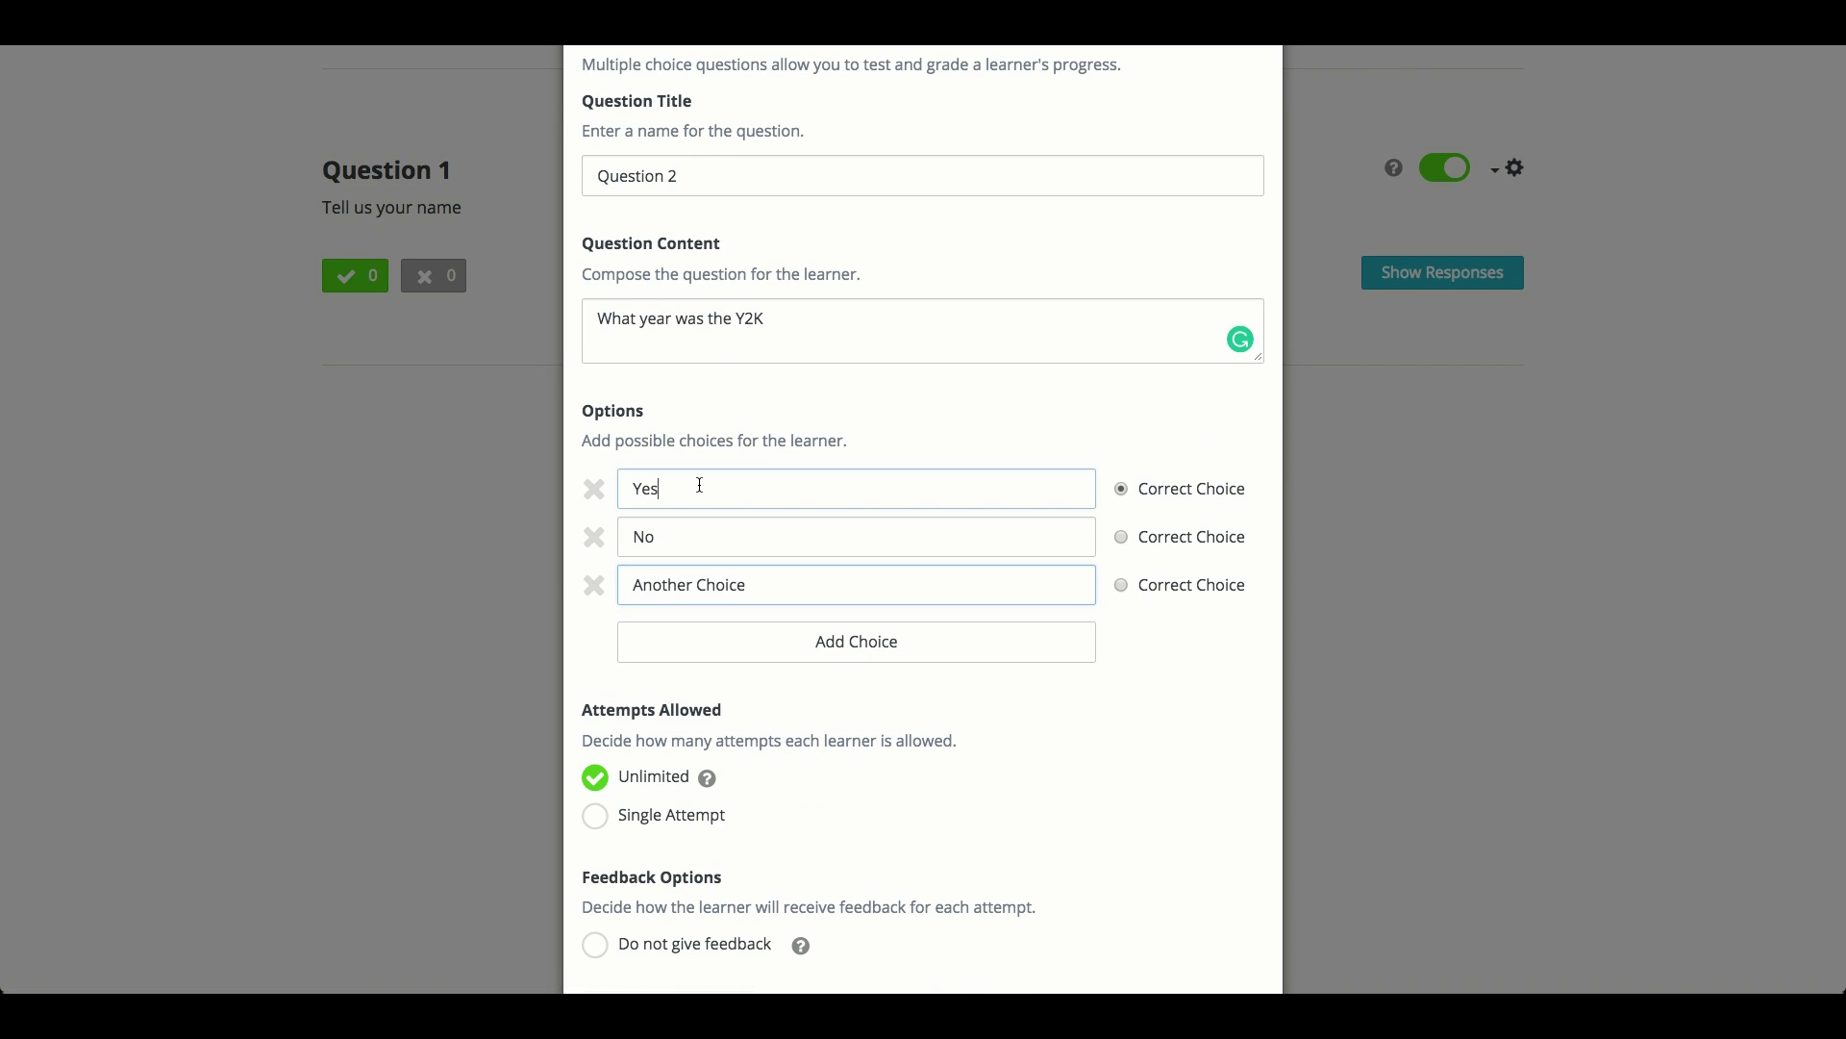
{"action": "type", "text": "1999"}
{"action": "key", "text": "Tab"}
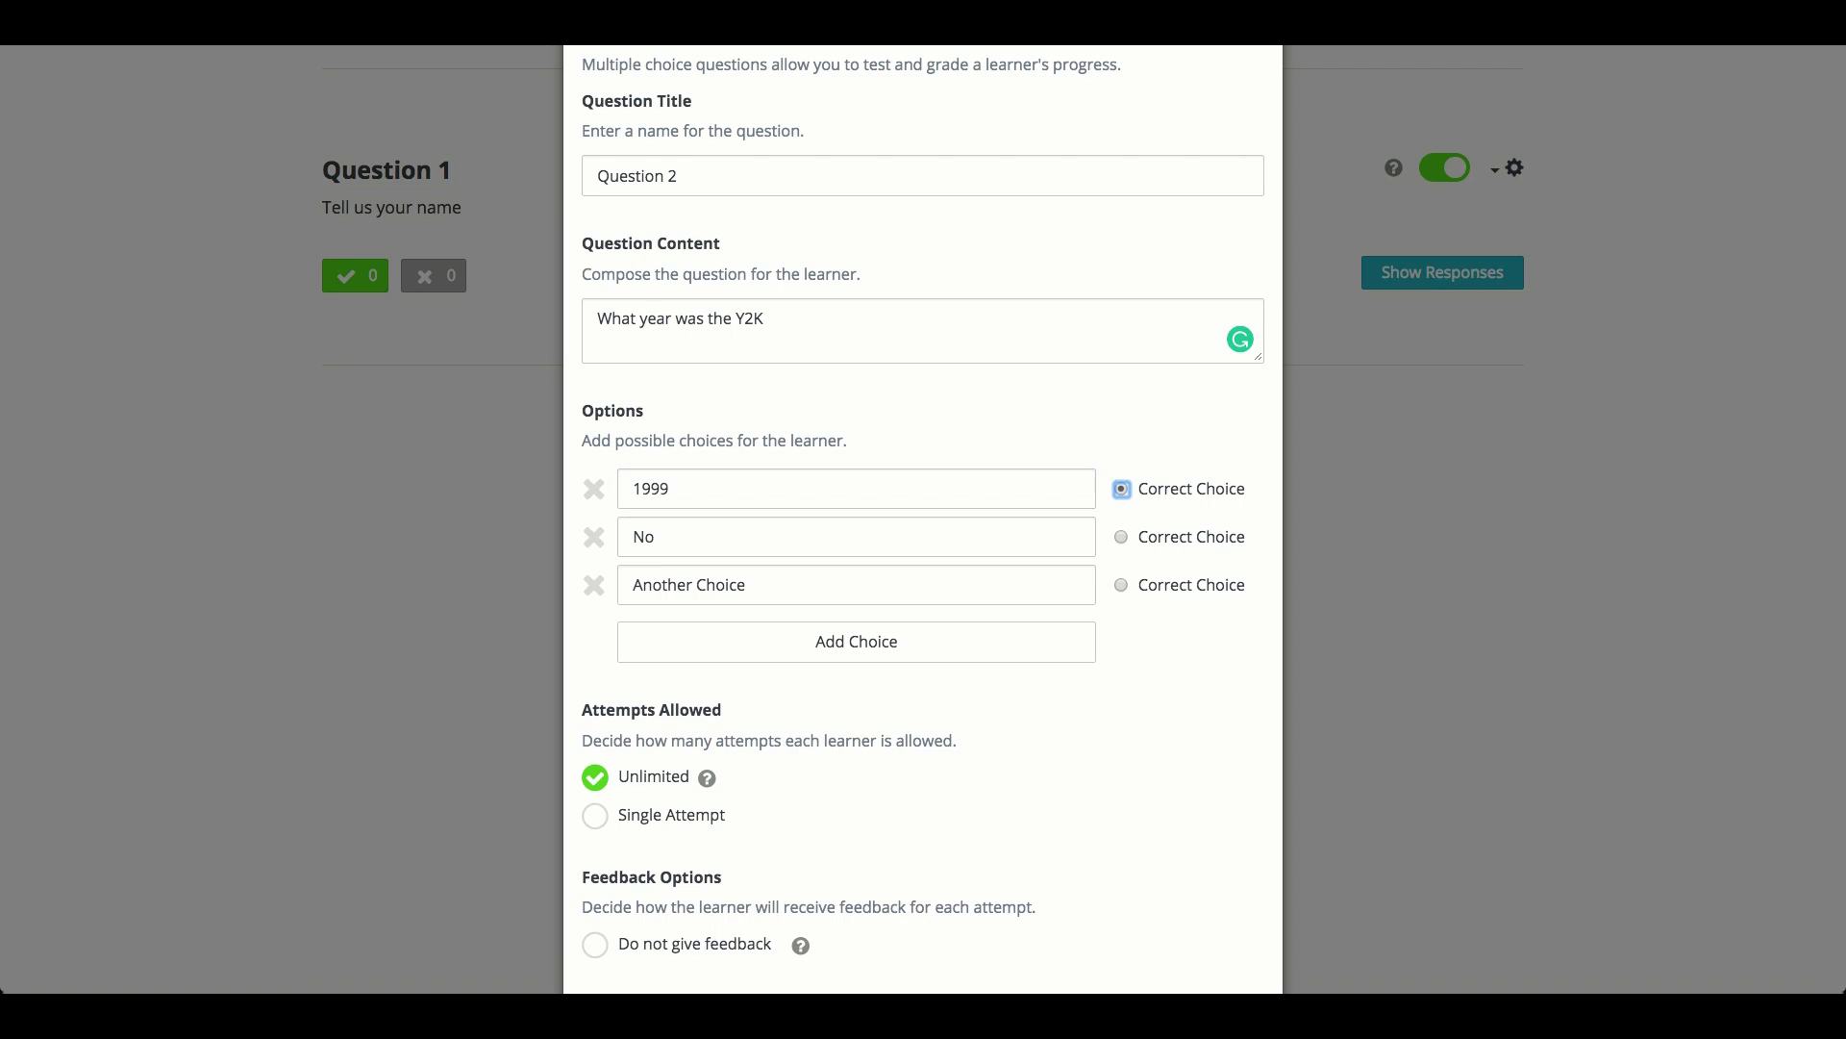
{"action": "left_click", "coordinate": [655, 539]}
{"action": "double_click", "coordinate": [655, 538]}
{"action": "type", "text": "2000"}
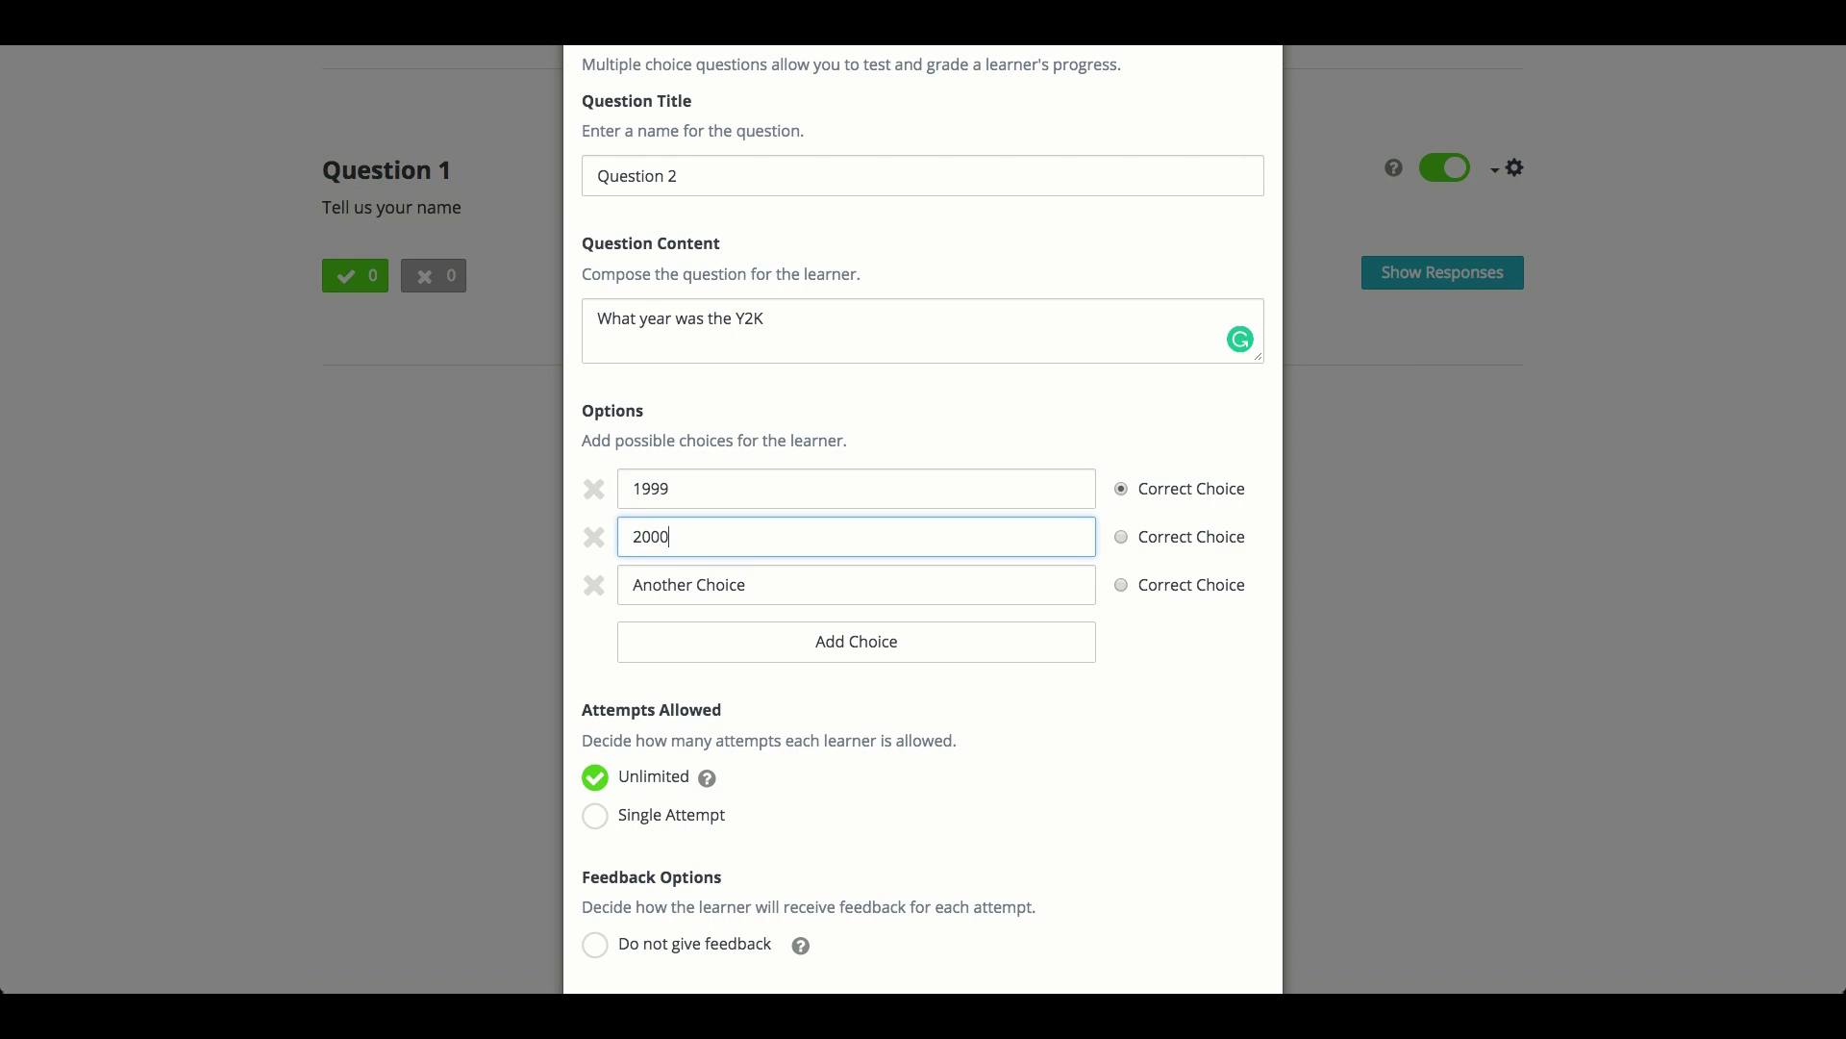
{"action": "triple_click", "coordinate": [704, 577]}
{"action": "type", "text": "2010"}
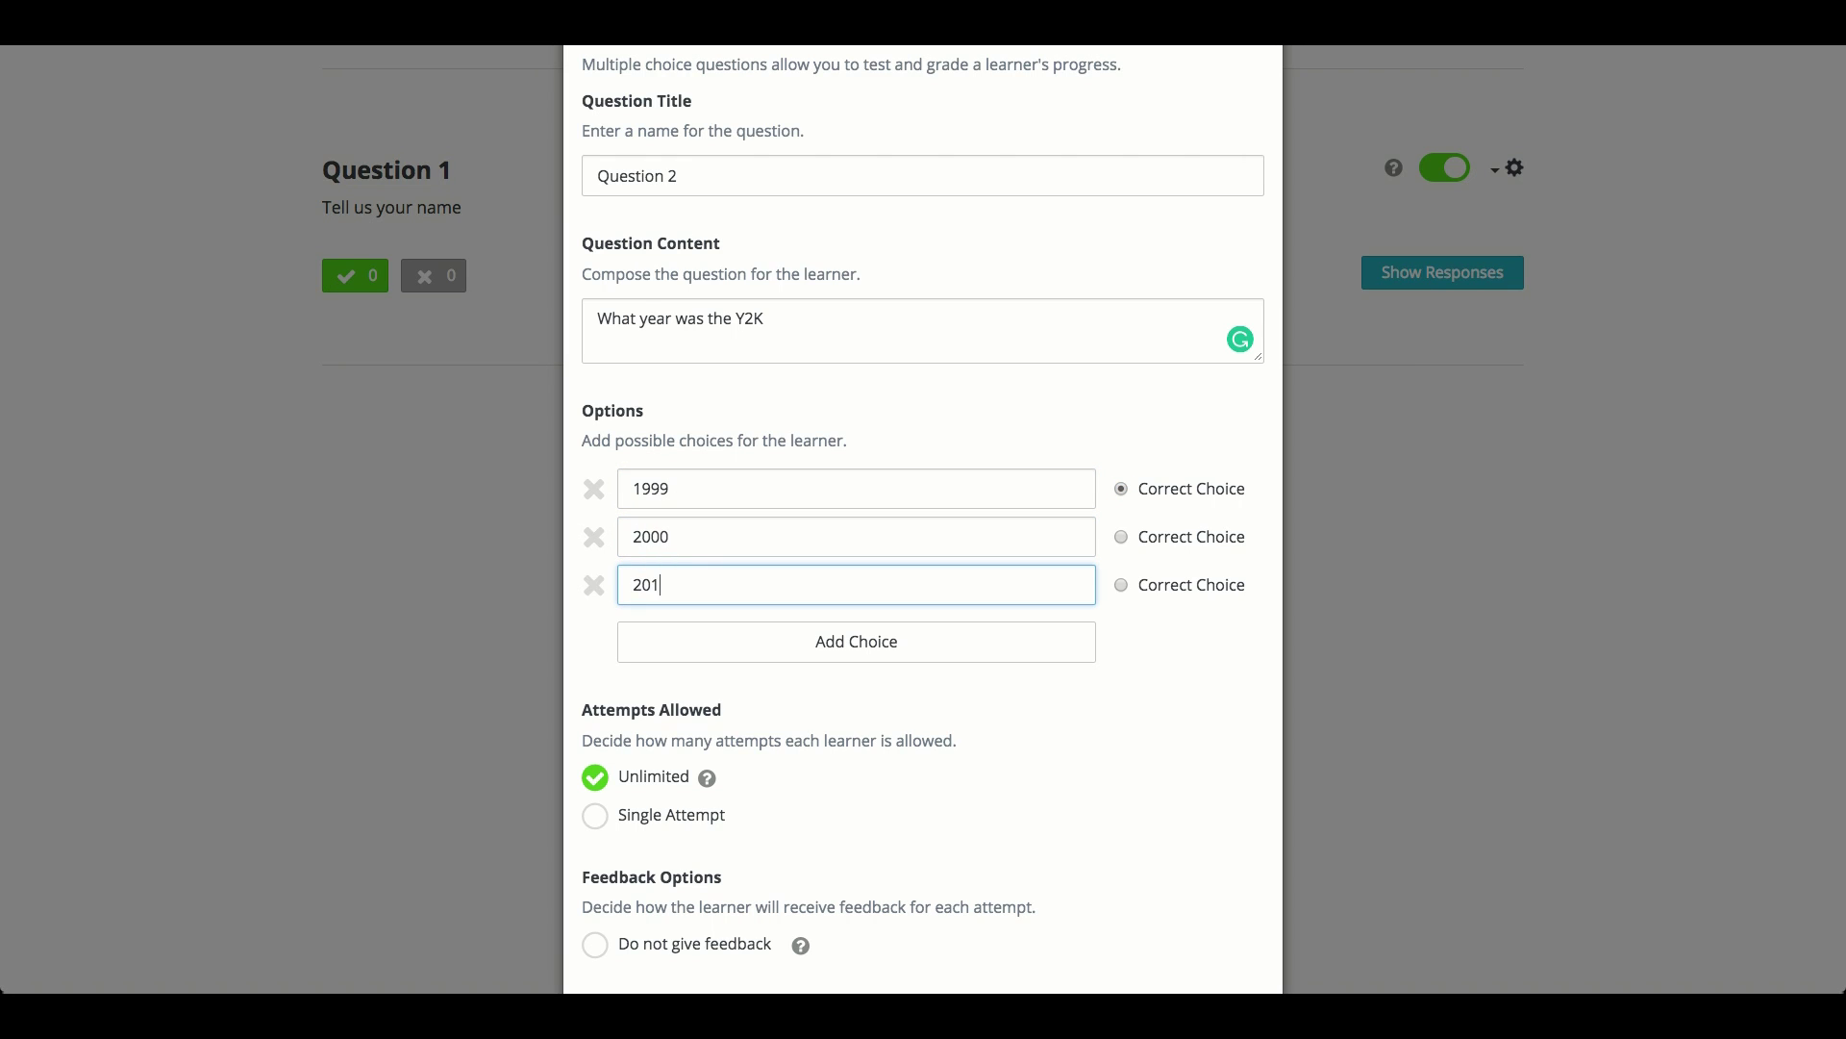
- Add a fourth answer choice to Question 2 reading "Never"
{"action": "left_click", "coordinate": [758, 639]}
{"action": "triple_click", "coordinate": [767, 630]}
{"action": "type", "text": "Never"}
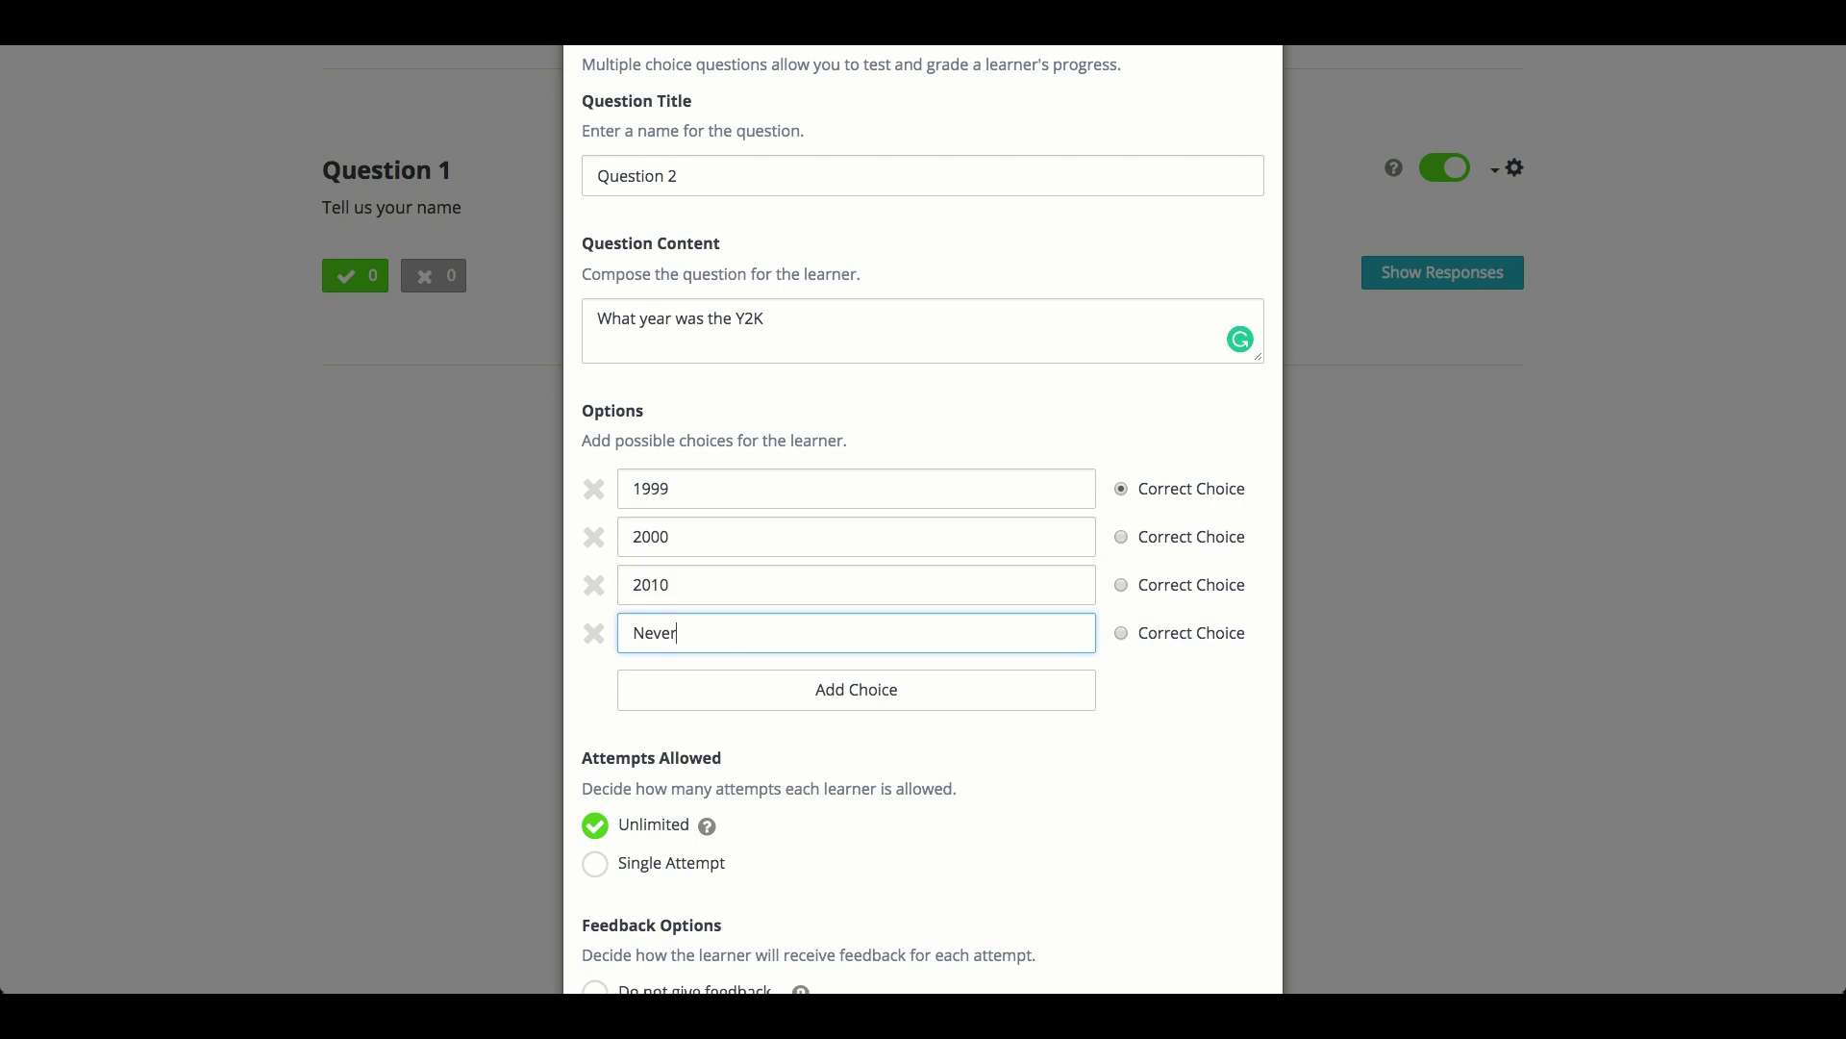
- Mark 2000 as the correct choice and add the multiple choice question to the topic
{"action": "left_click", "coordinate": [1182, 546]}
{"action": "scroll", "coordinate": [1117, 800], "scroll_direction": "down", "scroll_amount": 4}
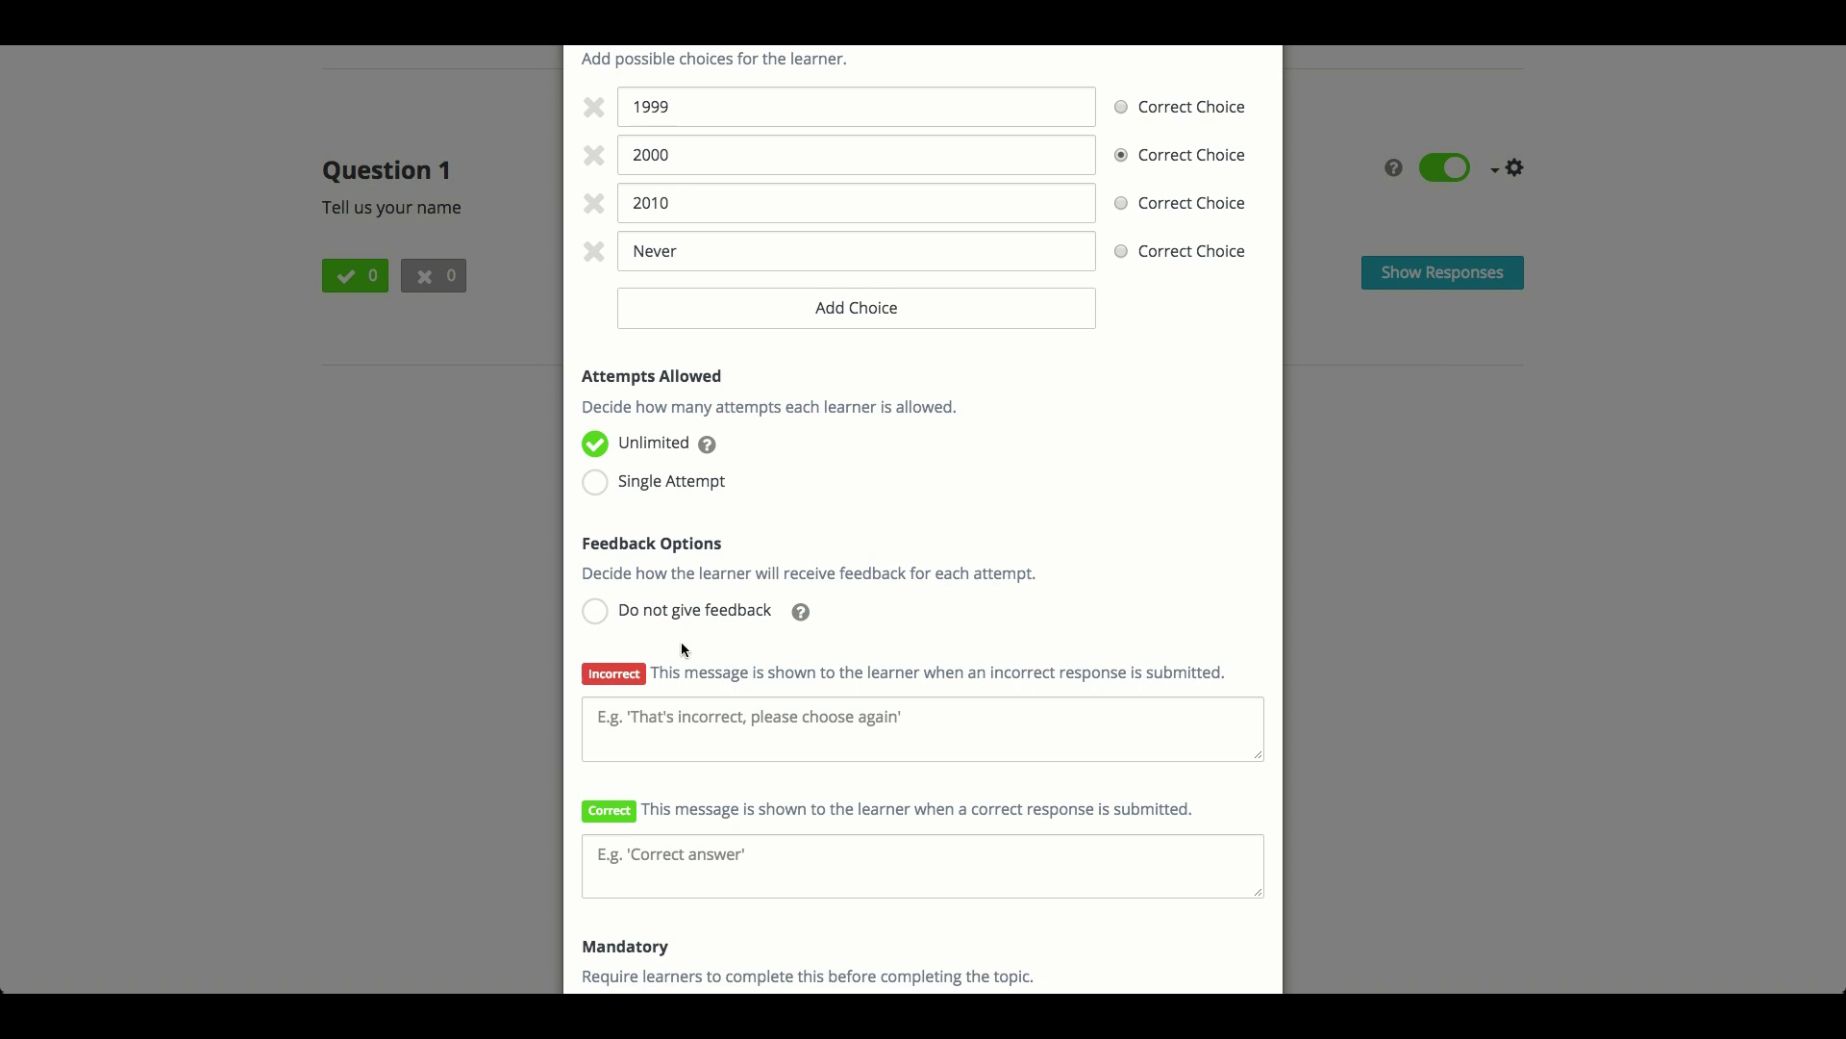
{"action": "scroll", "coordinate": [683, 642], "scroll_direction": "down", "scroll_amount": 1}
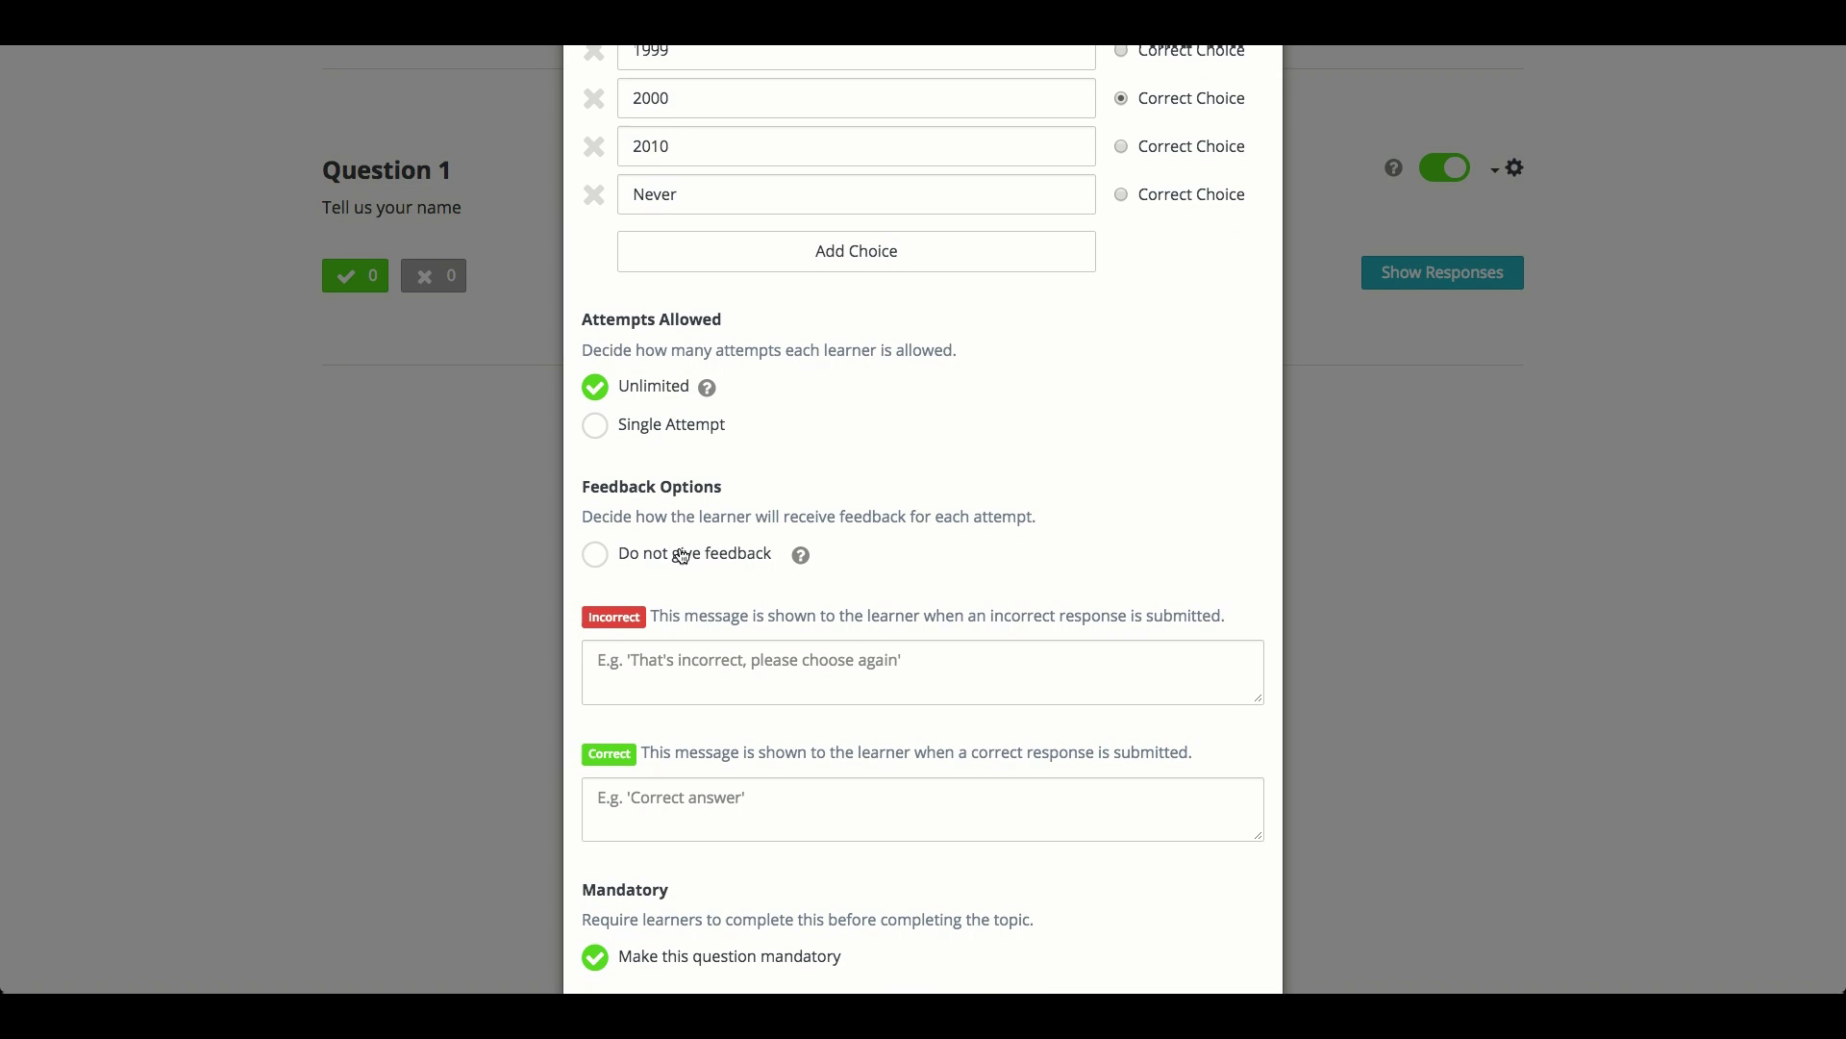
{"action": "scroll", "coordinate": [723, 692], "scroll_direction": "down", "scroll_amount": 2}
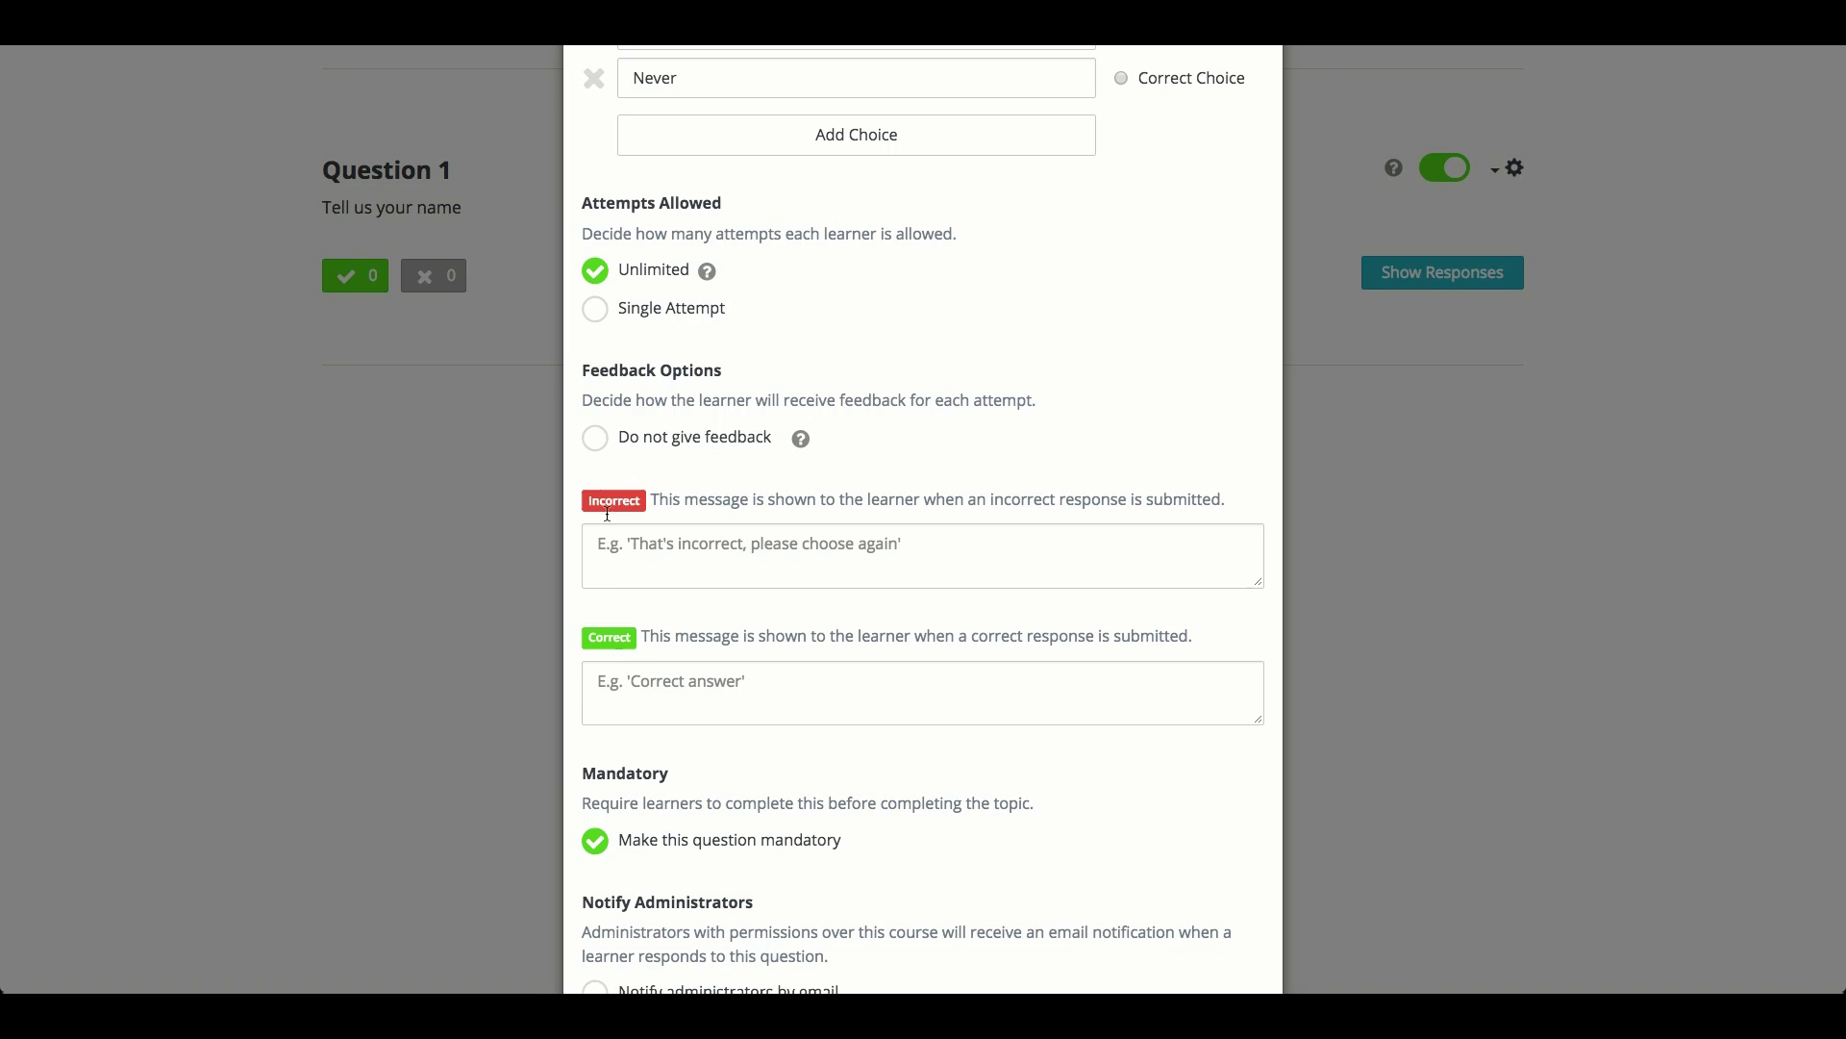
{"action": "scroll", "coordinate": [915, 596], "scroll_direction": "down", "scroll_amount": 5}
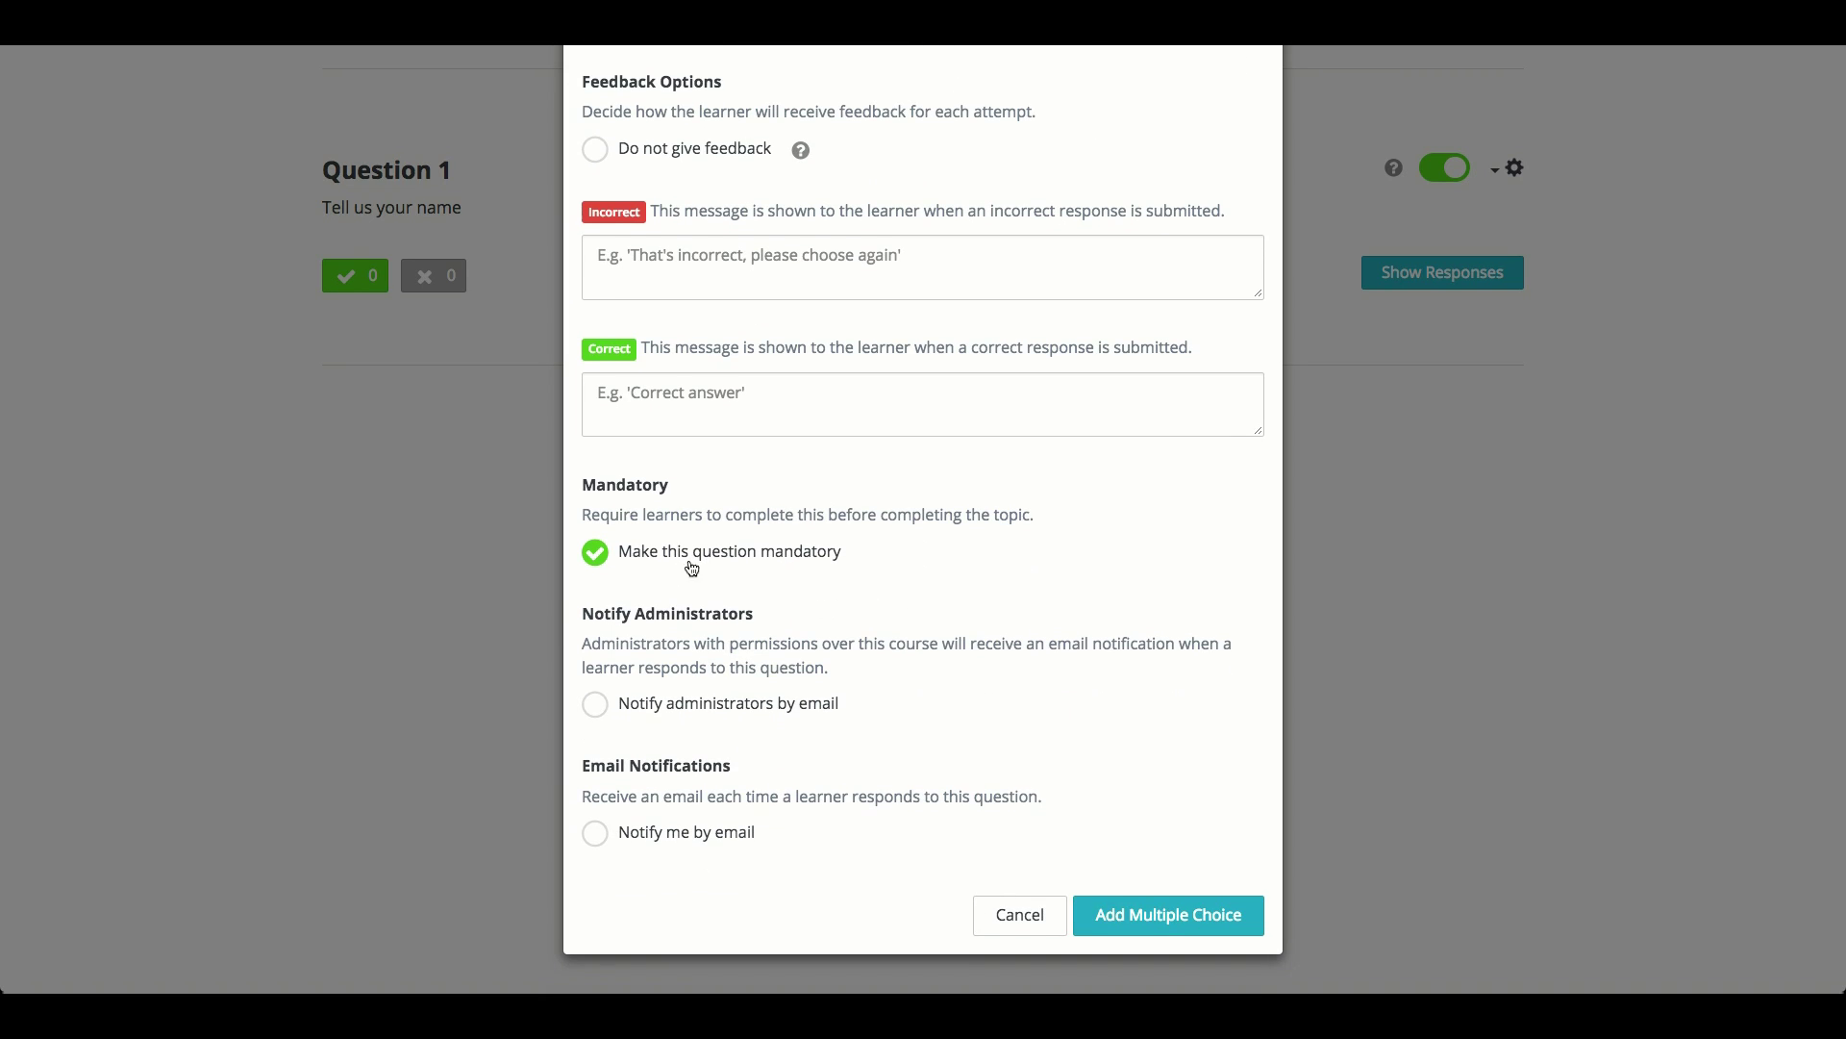
{"action": "left_click", "coordinate": [1212, 921]}
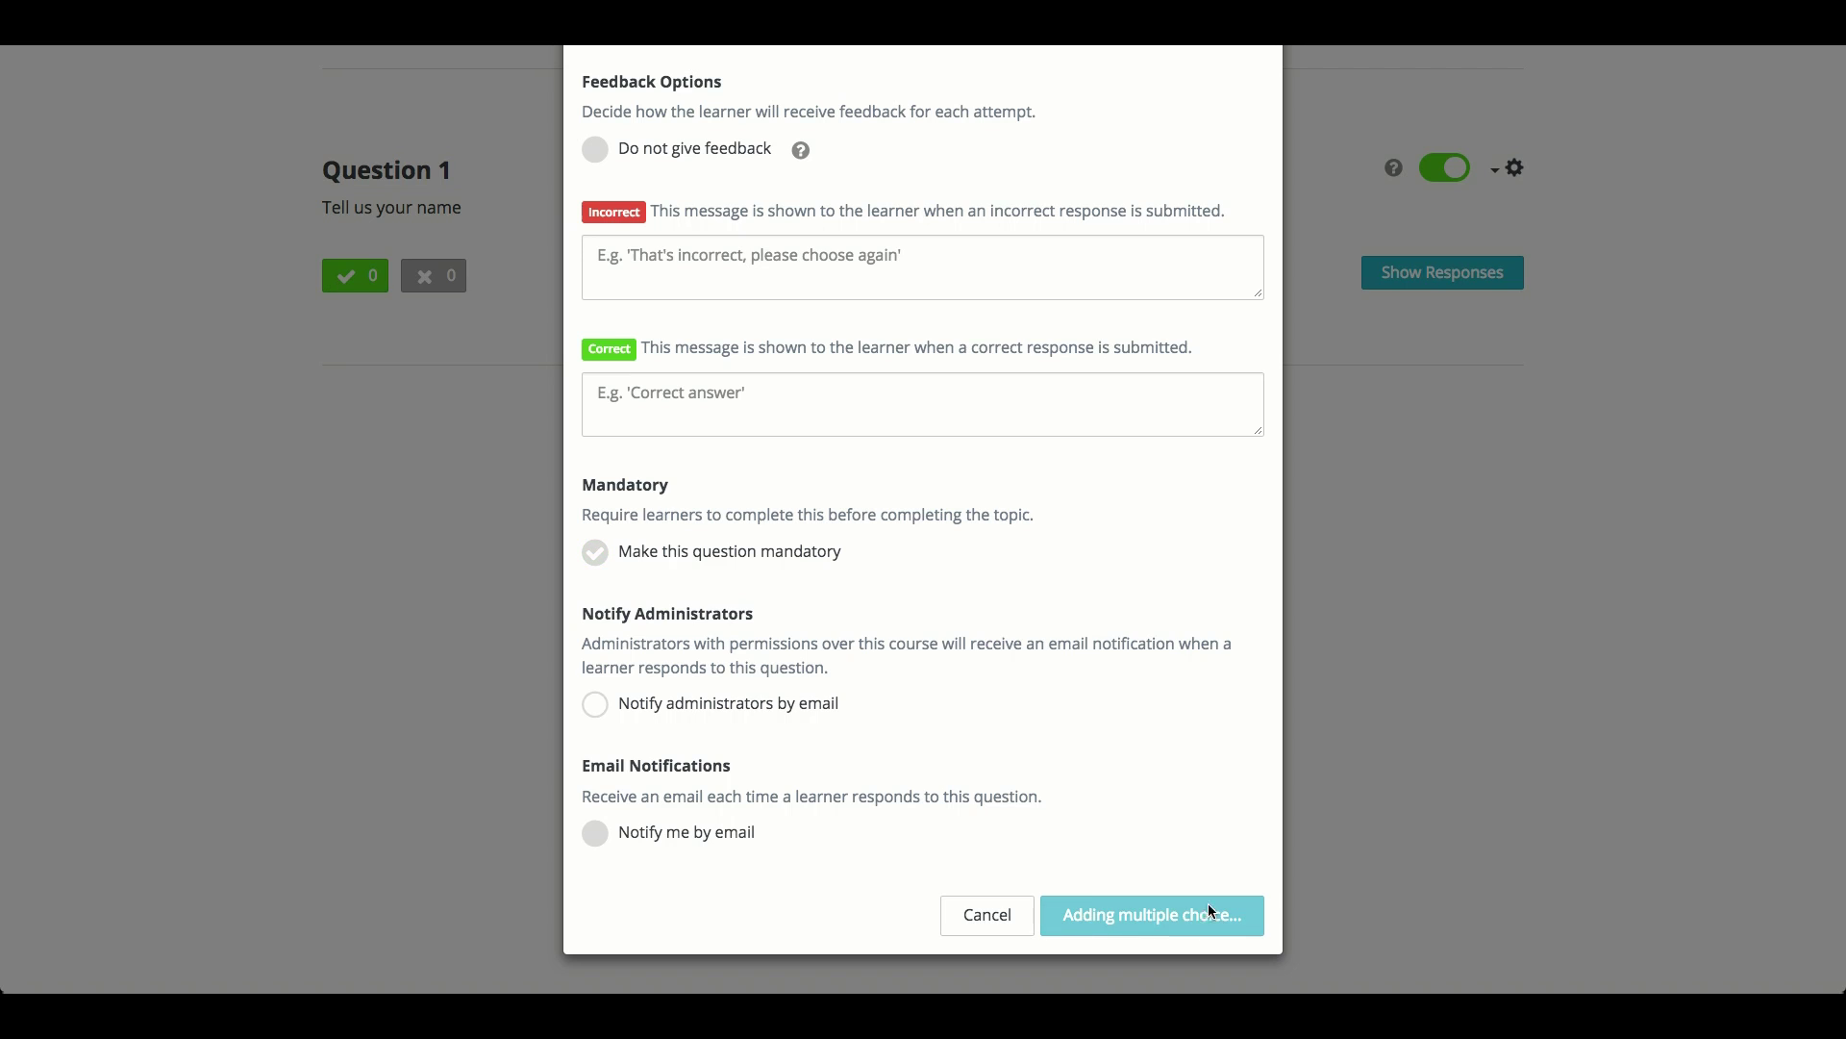